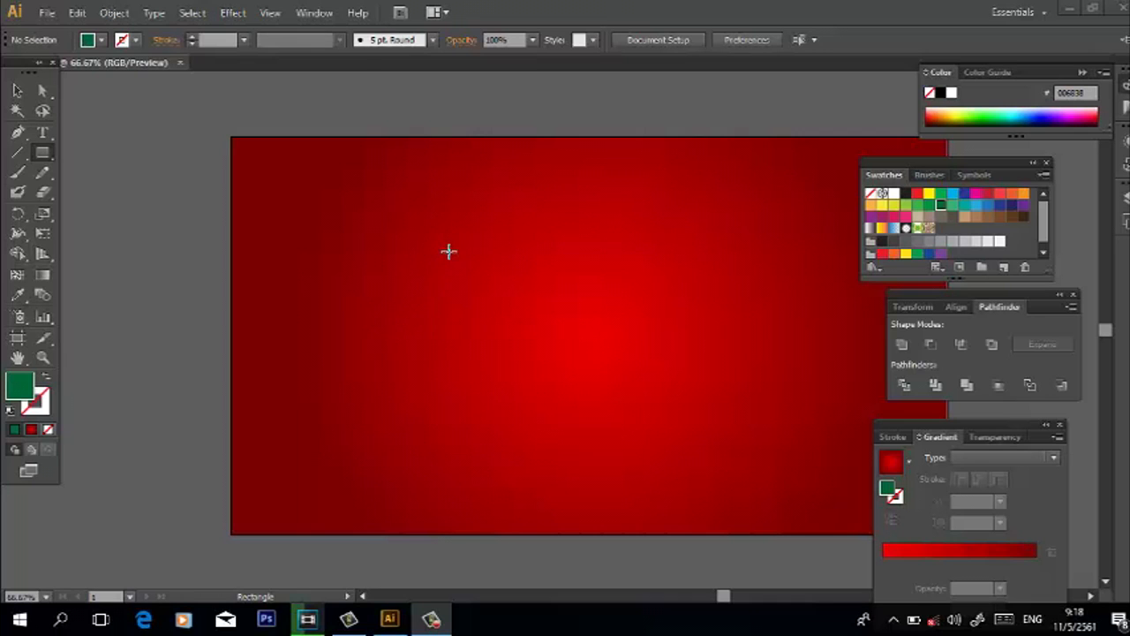
{"action": "left_click", "coordinate": [326, 15]}
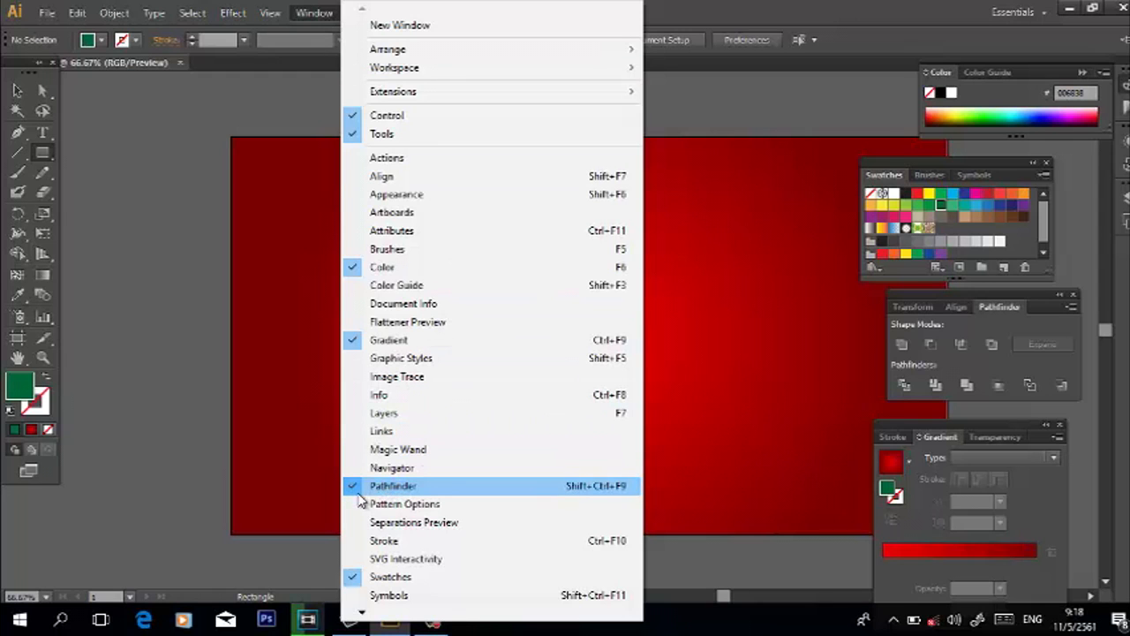
{"action": "left_click", "coordinate": [1006, 295]}
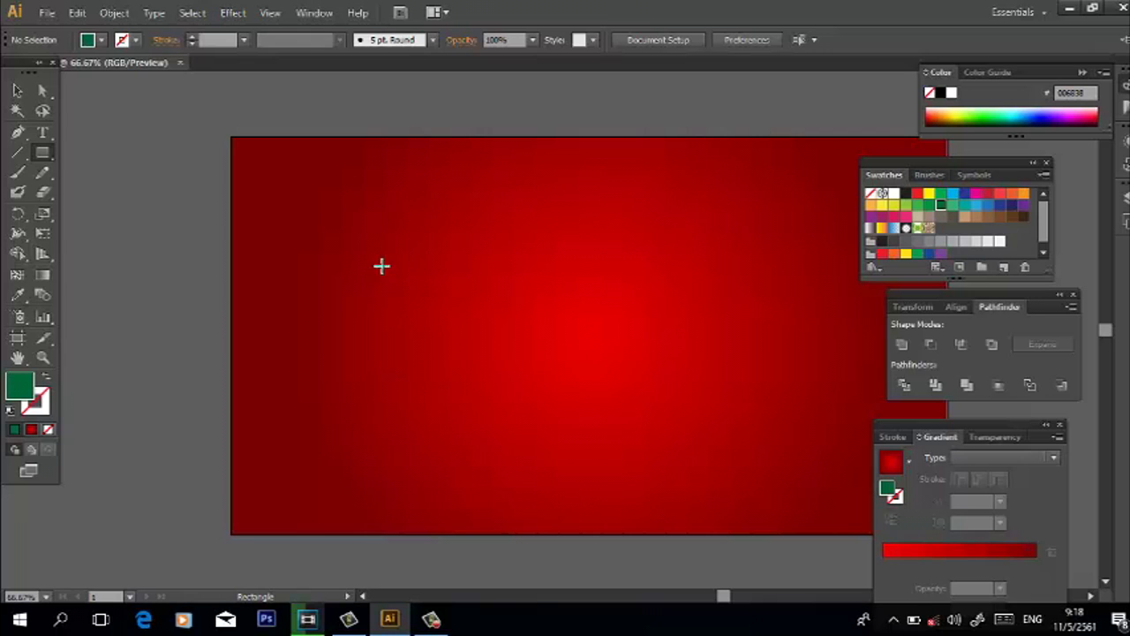
Step: Draw a square, place it on the artboard's left half, and fill it with yellow (fff200)
{"action": "left_click_drag", "start_coordinate": [358, 221], "coordinate": [459, 319]}
{"action": "left_click", "coordinate": [17, 90]}
{"action": "left_click_drag", "start_coordinate": [274, 209], "coordinate": [318, 305]}
{"action": "left_click", "coordinate": [928, 193]}
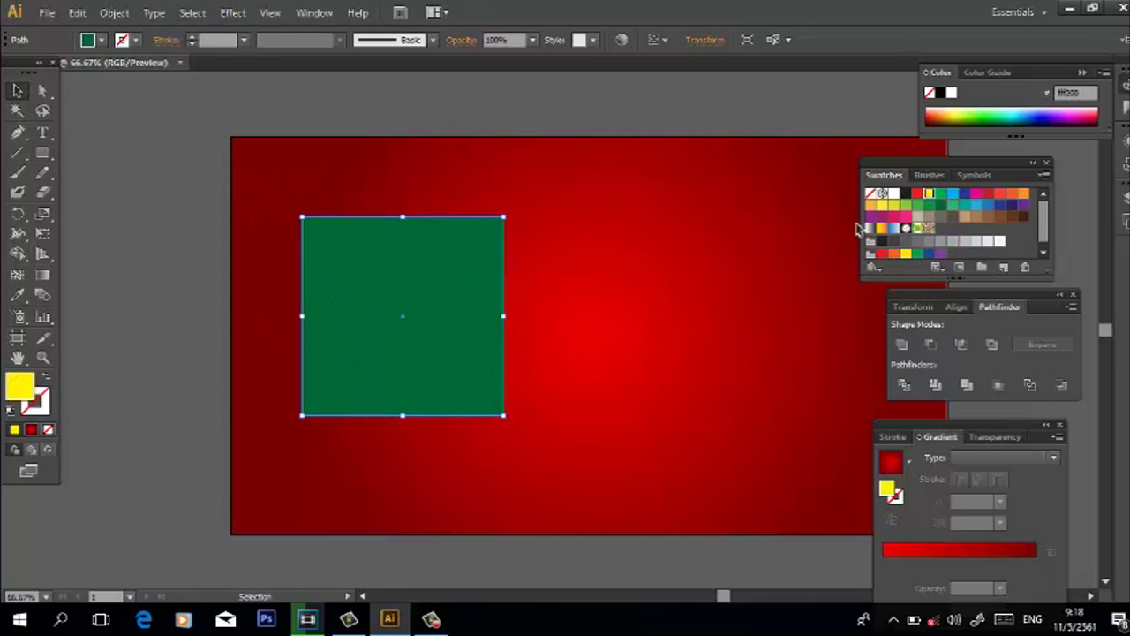
{"action": "left_click", "coordinate": [663, 295]}
{"action": "left_click_drag", "start_coordinate": [505, 314], "coordinate": [526, 298]}
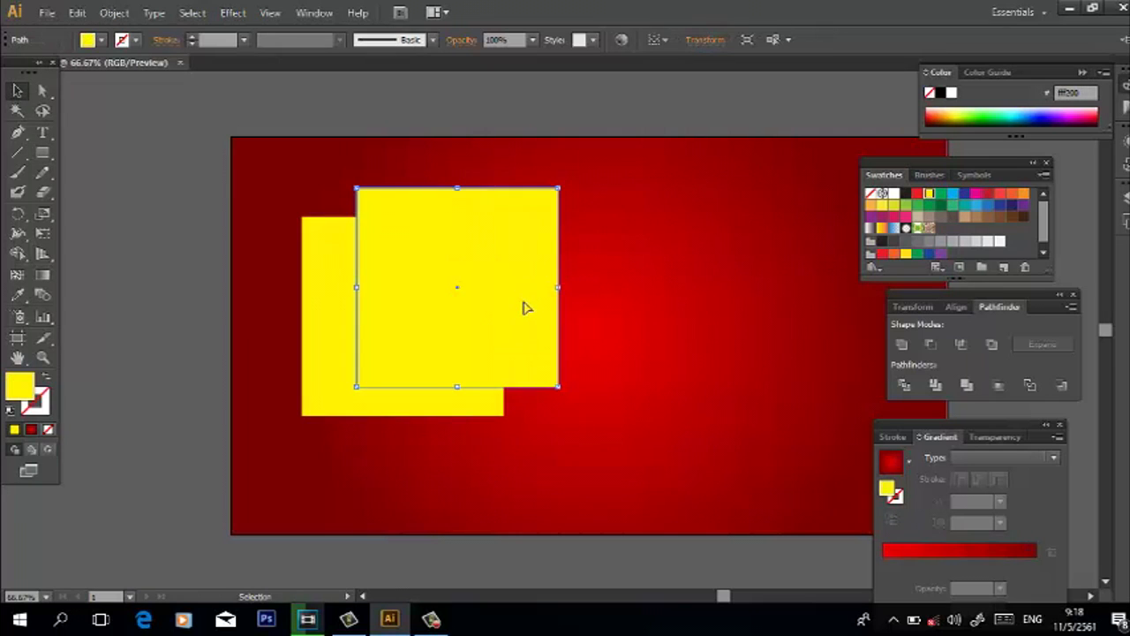
{"action": "key", "text": "Delete"}
Step: Draw a circle overlapping the right side of the yellow square and fill it with blue (2e3192)
{"action": "left_click_drag", "start_coordinate": [38, 157], "coordinate": [80, 191]}
{"action": "left_click_drag", "start_coordinate": [586, 334], "coordinate": [695, 451]}
{"action": "left_click", "coordinate": [17, 90]}
{"action": "left_click_drag", "start_coordinate": [569, 320], "coordinate": [530, 313]}
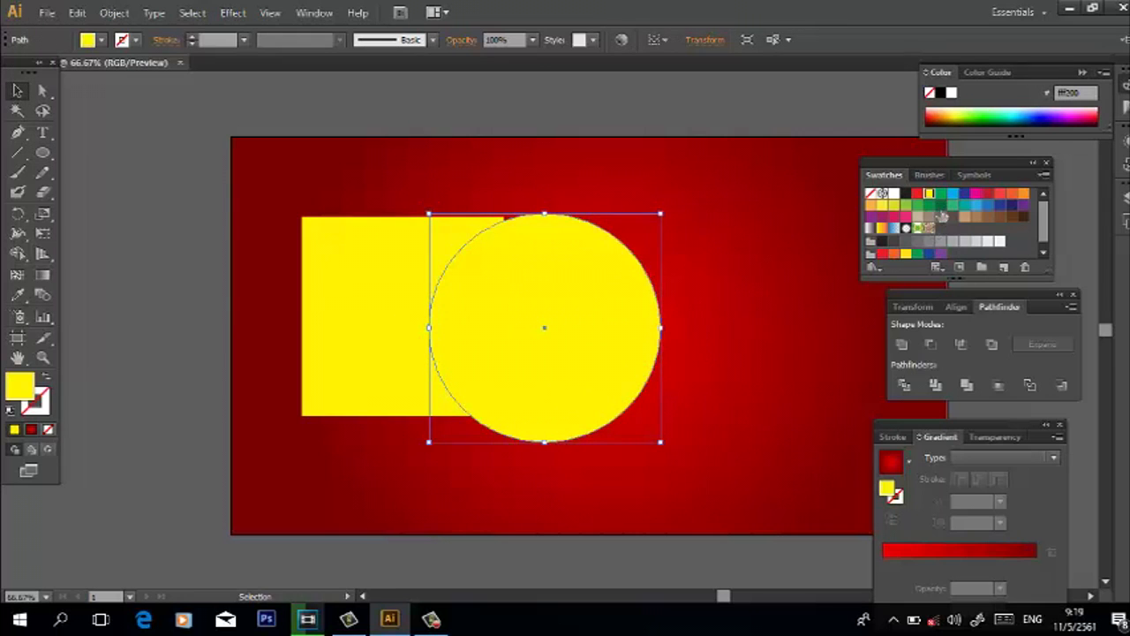
{"action": "left_click", "coordinate": [963, 194]}
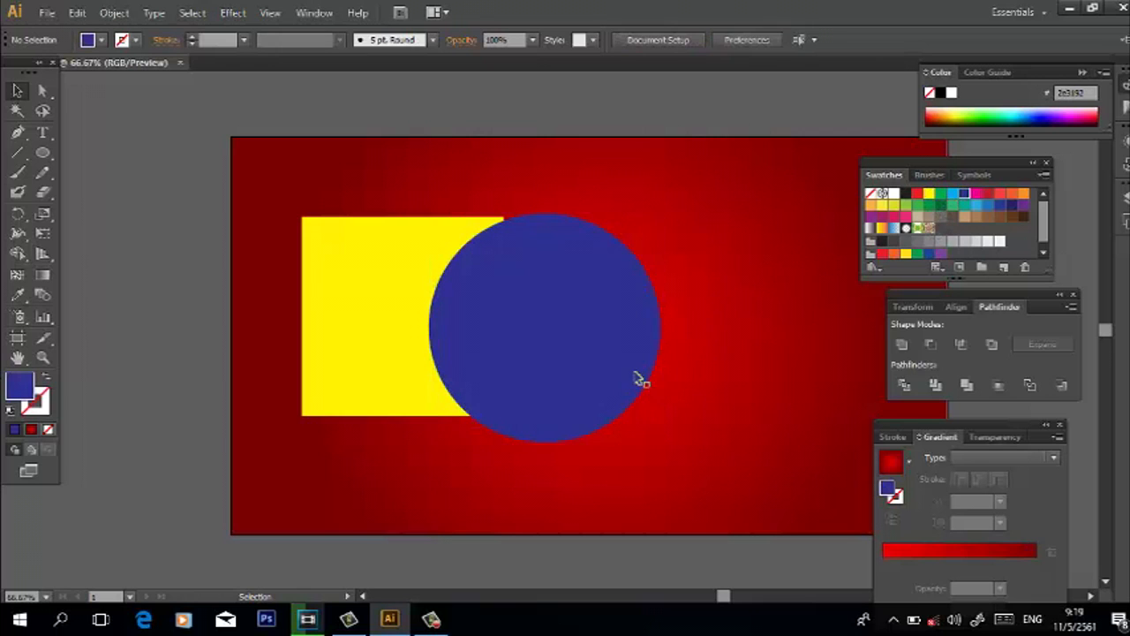
{"action": "left_click", "coordinate": [720, 470]}
Step: Shift the blue circle slightly so it overlaps more of the yellow square's right side
{"action": "left_click_drag", "start_coordinate": [669, 473], "coordinate": [357, 294]}
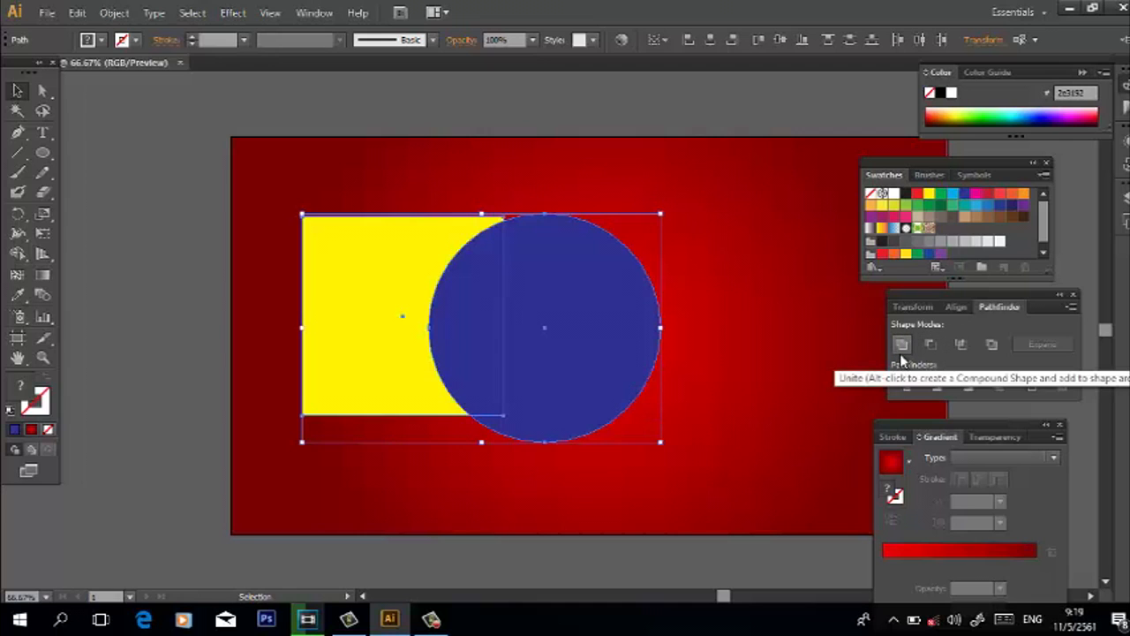
{"action": "left_click", "coordinate": [759, 370]}
{"action": "left_click", "coordinate": [577, 355]}
{"action": "left_click_drag", "start_coordinate": [590, 377], "coordinate": [594, 364]}
{"action": "left_click", "coordinate": [713, 376]}
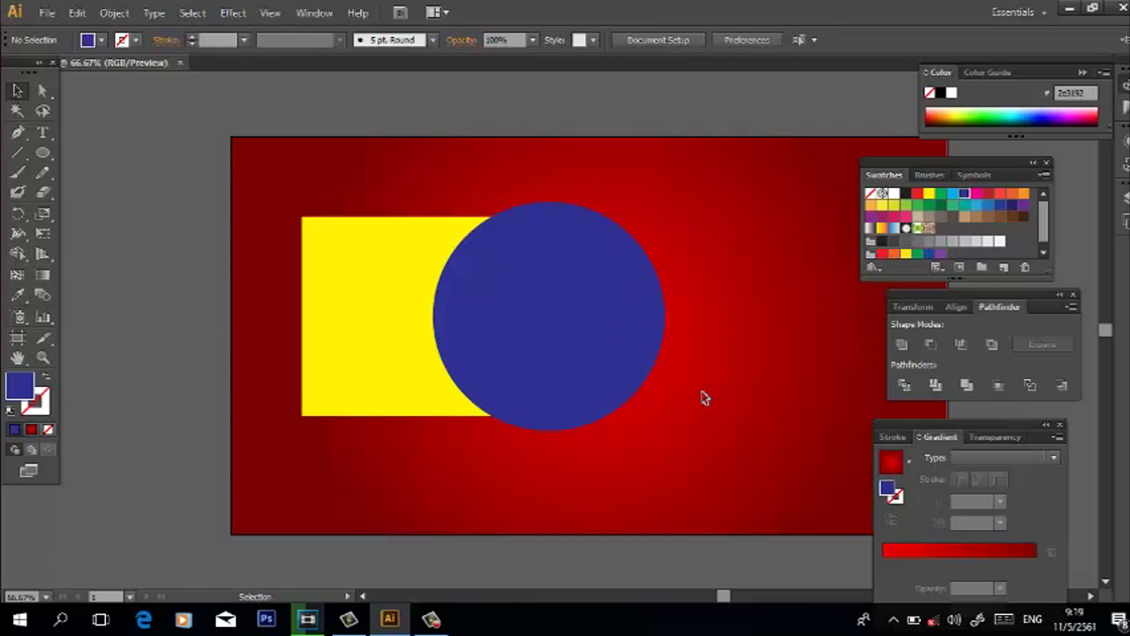
{"action": "left_click", "coordinate": [599, 334]}
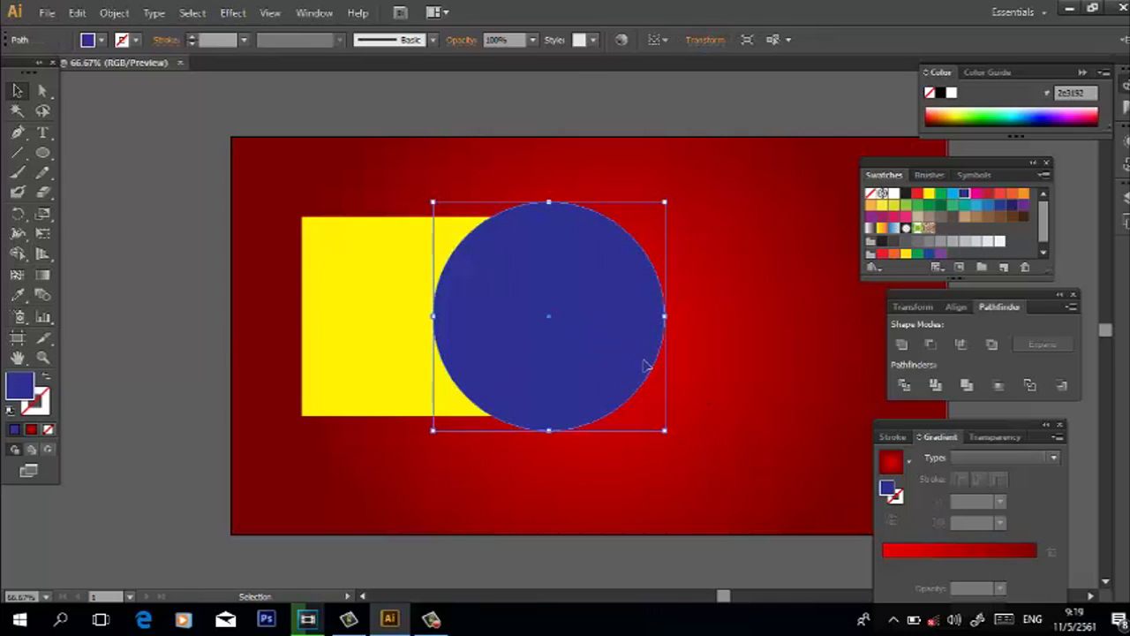
{"action": "left_click_drag", "start_coordinate": [618, 345], "coordinate": [544, 343]}
Step: Unite the yellow square and blue circle with the Pathfinder, and move the combined shape to the right
{"action": "left_click_drag", "start_coordinate": [703, 434], "coordinate": [310, 250]}
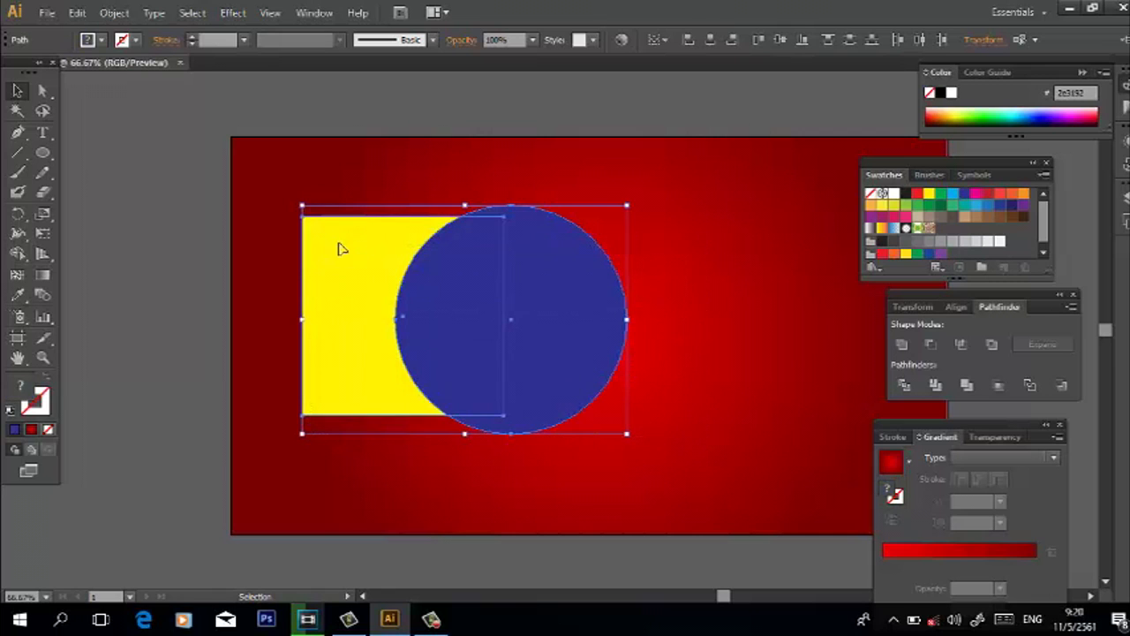
{"action": "left_click", "coordinate": [899, 345]}
{"action": "left_click", "coordinate": [703, 314]}
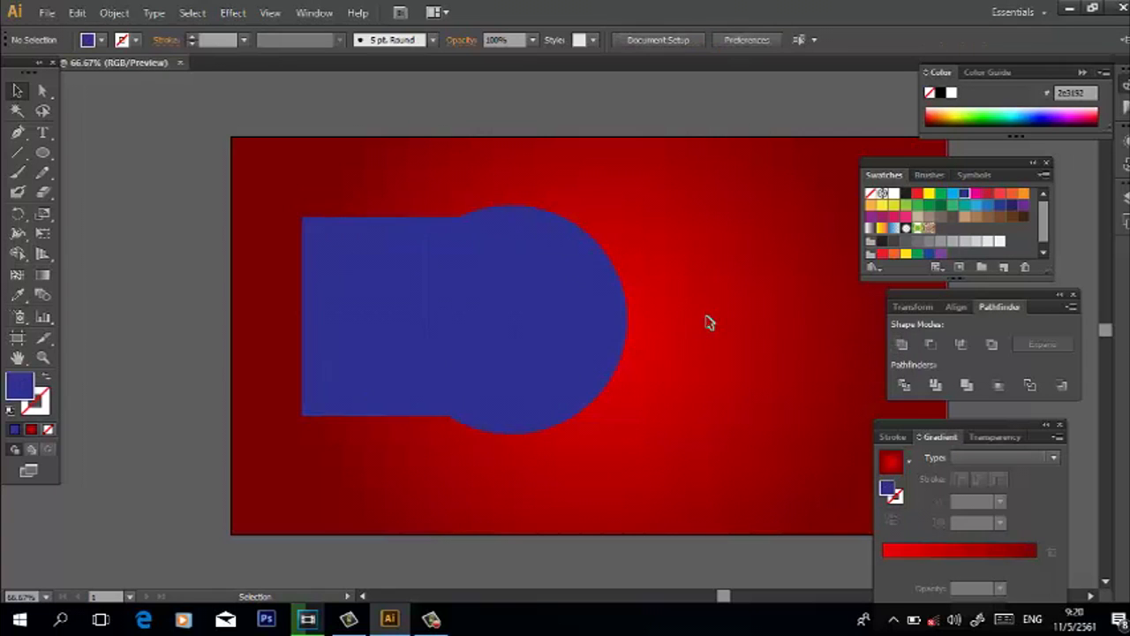
{"action": "left_click_drag", "start_coordinate": [507, 363], "coordinate": [600, 361]}
Step: Undo the moves and the union so the square and circle are separate shapes again
{"action": "key", "text": "ctrl+z"}
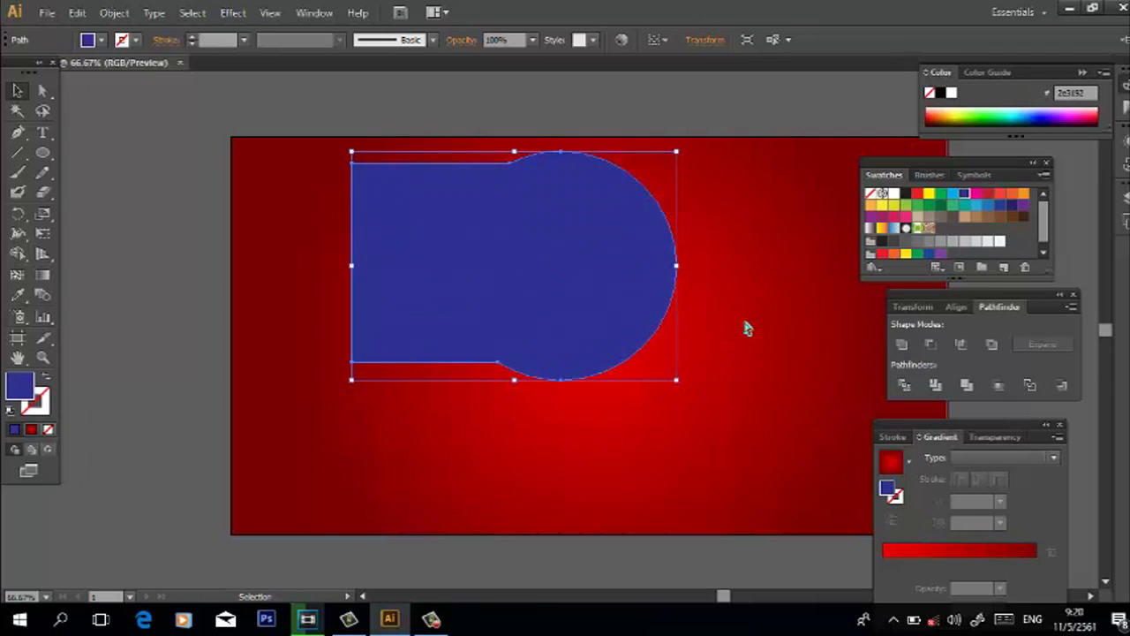
{"action": "key", "text": "ctrl+z"}
{"action": "key", "text": "ctrl+z"}
{"action": "key", "text": "ctrl+z"}
{"action": "key", "text": "ctrl+z"}
Step: Bring the yellow square to the front and move it up and left, still overlapping the circle
{"action": "left_click", "coordinate": [600, 338]}
{"action": "right_click", "coordinate": [358, 316]}
{"action": "mouse_move", "coordinate": [461, 549]}
{"action": "left_click", "coordinate": [544, 469]}
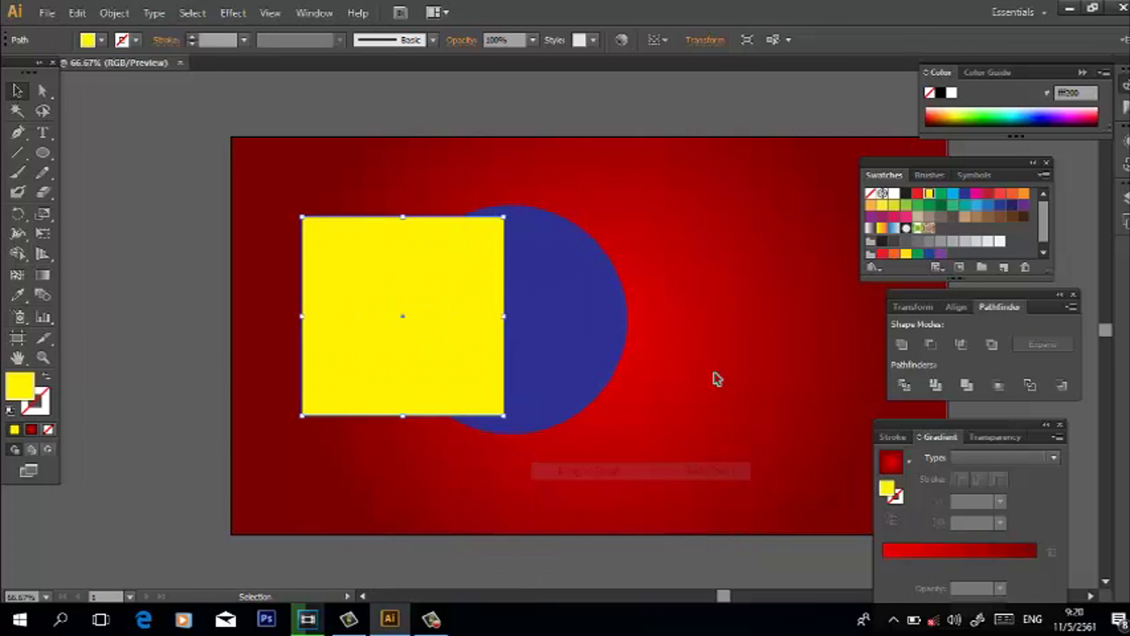
{"action": "left_click_drag", "start_coordinate": [412, 348], "coordinate": [348, 303]}
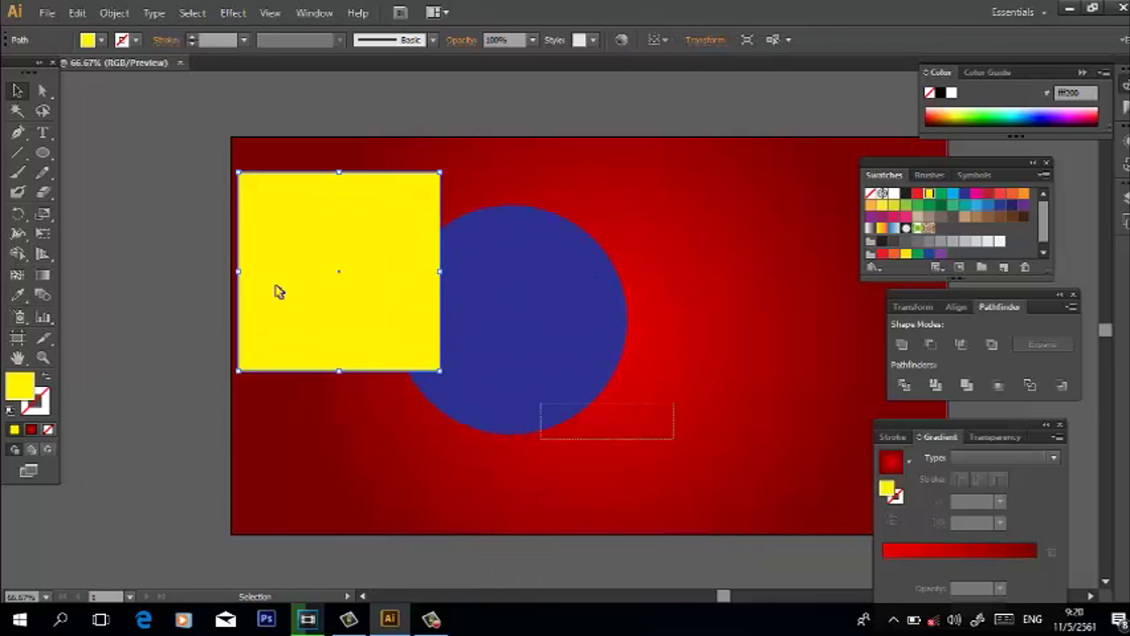
Step: Unite the two shapes with the yellow square in front, and undo the union
{"action": "left_click_drag", "start_coordinate": [276, 285], "coordinate": [236, 254]}
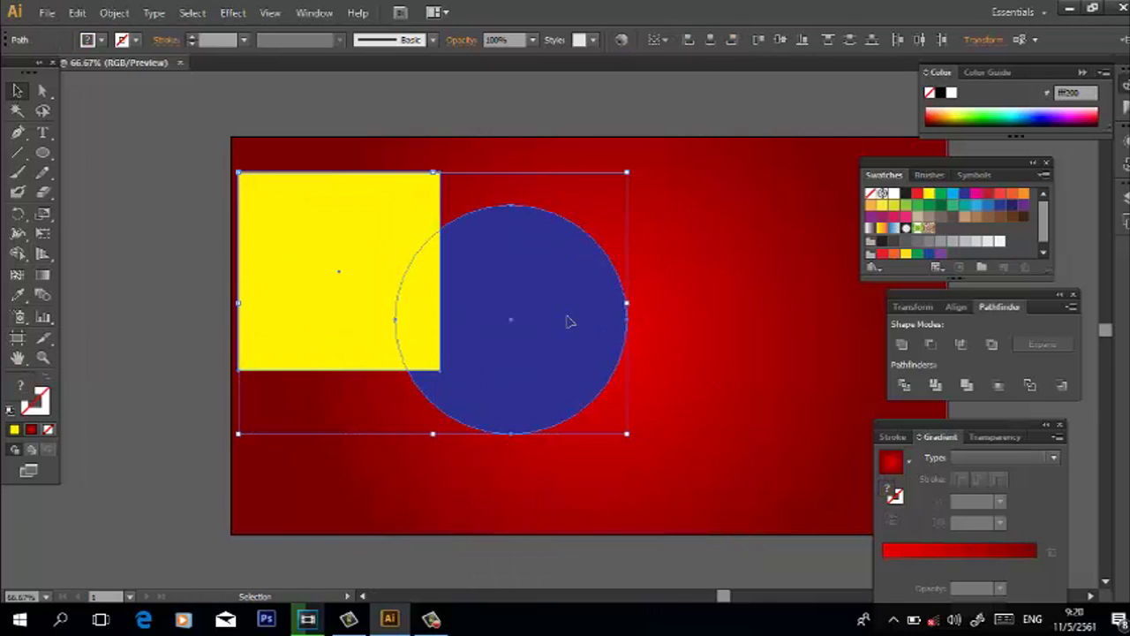
{"action": "left_click", "coordinate": [902, 344]}
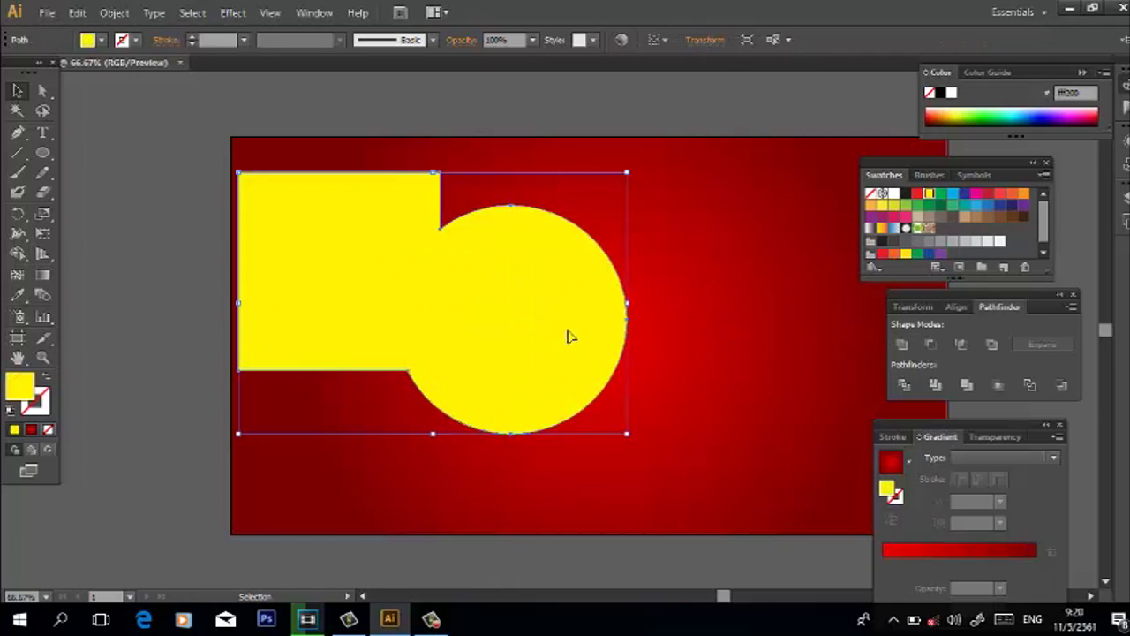
{"action": "key", "text": "ctrl+z"}
{"action": "key", "text": "ctrl+z"}
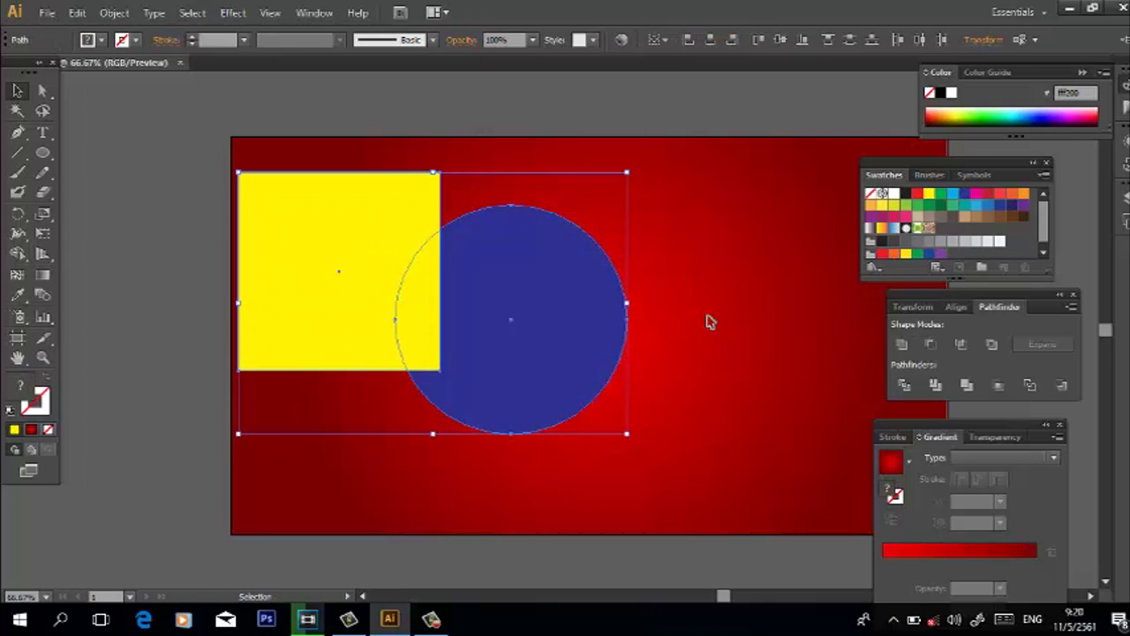
Step: Move the blue circle right and down, and place the yellow square over its upper-left part
{"action": "left_click", "coordinate": [711, 316]}
{"action": "left_click_drag", "start_coordinate": [570, 332], "coordinate": [662, 352]}
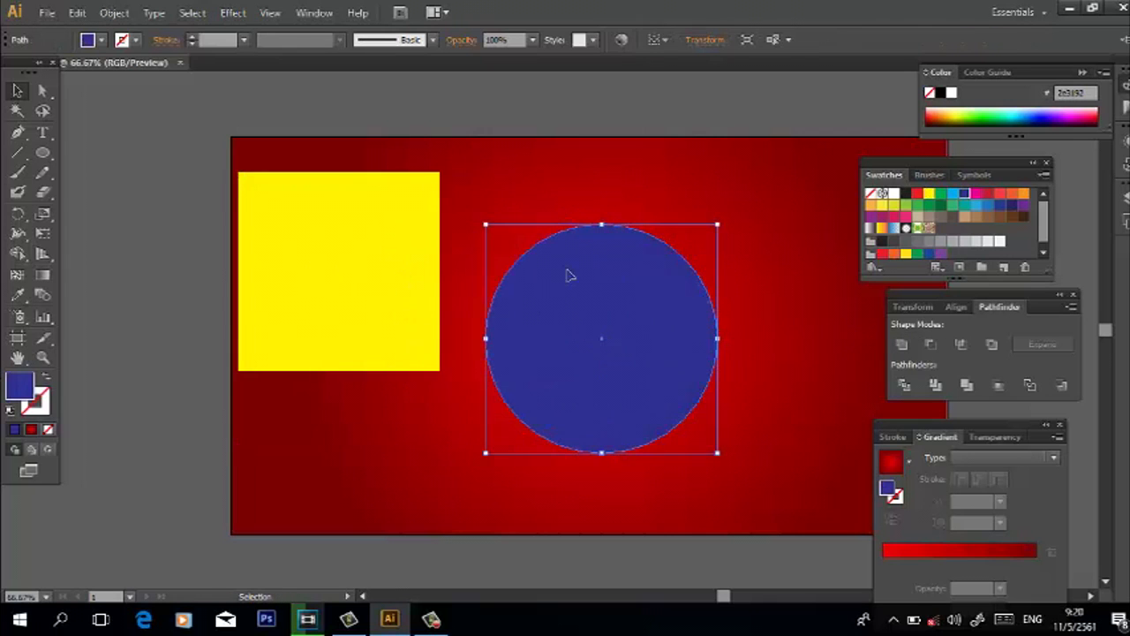
{"action": "left_click_drag", "start_coordinate": [437, 292], "coordinate": [471, 288]}
{"action": "left_click_drag", "start_coordinate": [428, 296], "coordinate": [524, 297]}
{"action": "left_click_drag", "start_coordinate": [744, 434], "coordinate": [429, 244]}
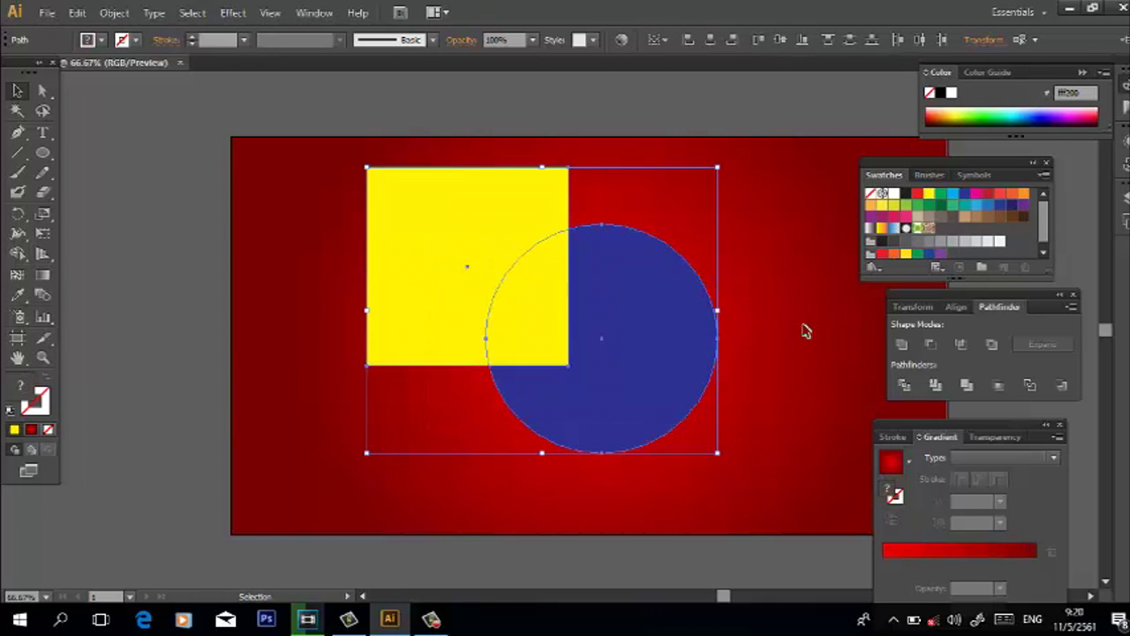
{"action": "left_click", "coordinate": [777, 293]}
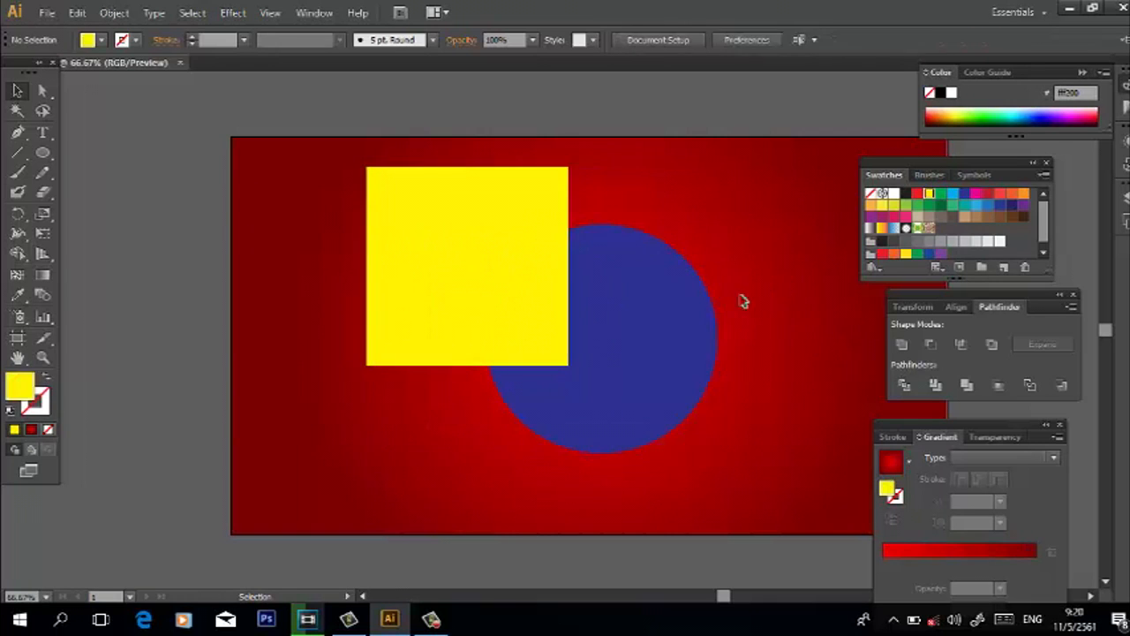
Step: Subtract the front yellow square from the blue circle with Minus Front, and shift the remaining shape
{"action": "left_click_drag", "start_coordinate": [749, 427], "coordinate": [369, 228]}
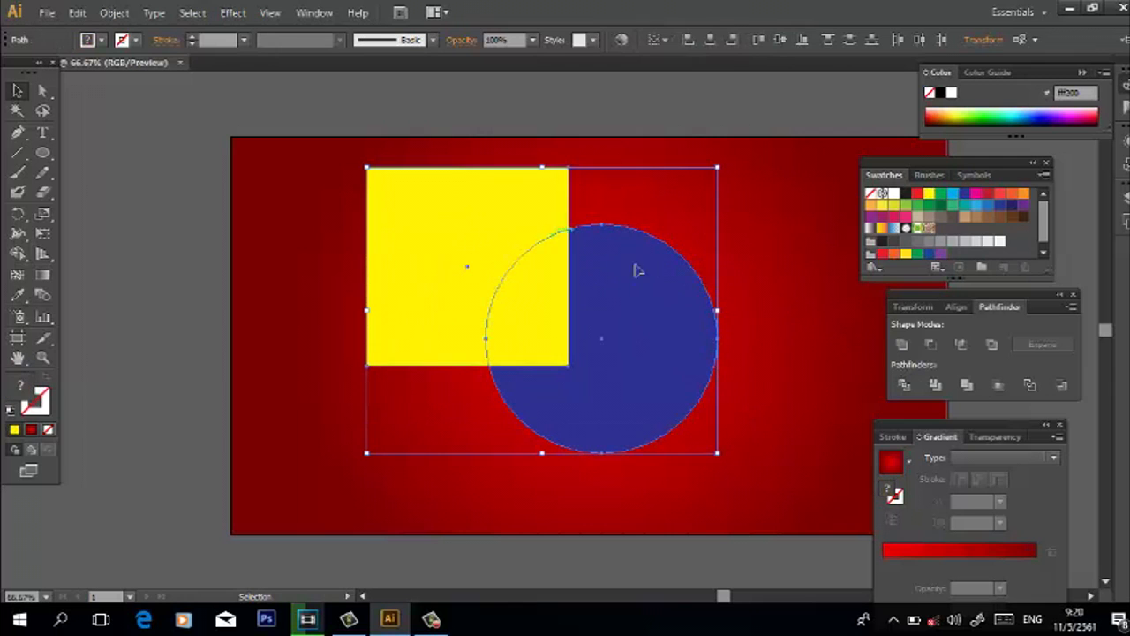
{"action": "left_click", "coordinate": [732, 232]}
{"action": "left_click_drag", "start_coordinate": [749, 366], "coordinate": [397, 217]}
{"action": "left_click", "coordinate": [930, 345]}
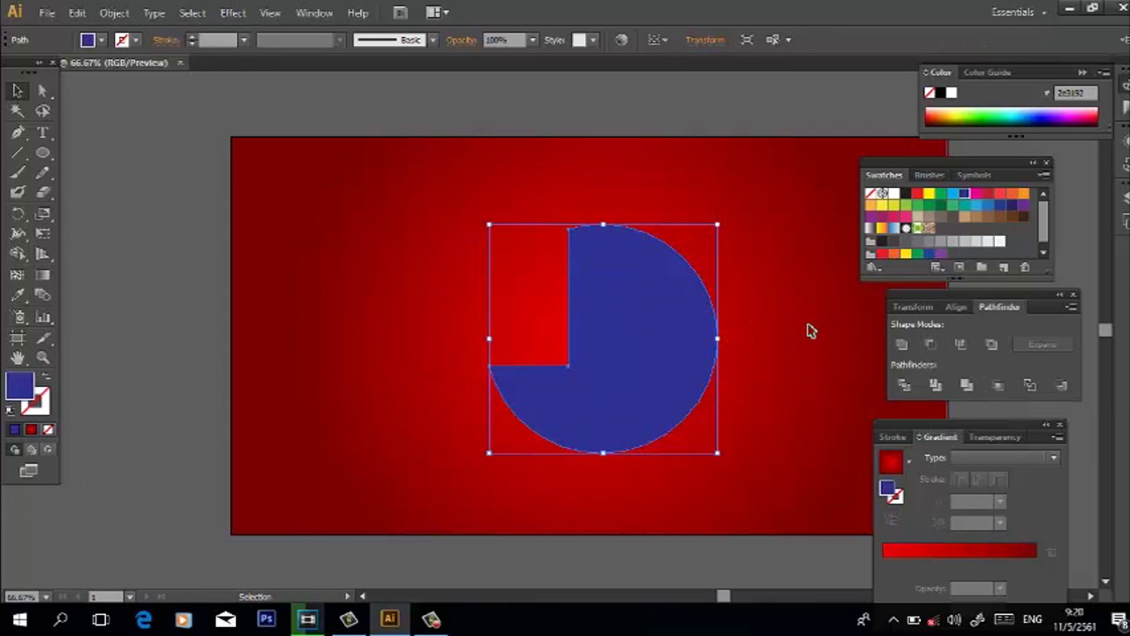
{"action": "left_click_drag", "start_coordinate": [628, 324], "coordinate": [527, 316]}
{"action": "left_click", "coordinate": [621, 315]}
Step: Undo the subtraction to restore both the yellow square and the blue circle
{"action": "key", "text": "ctrl+z"}
{"action": "key", "text": "ctrl+z"}
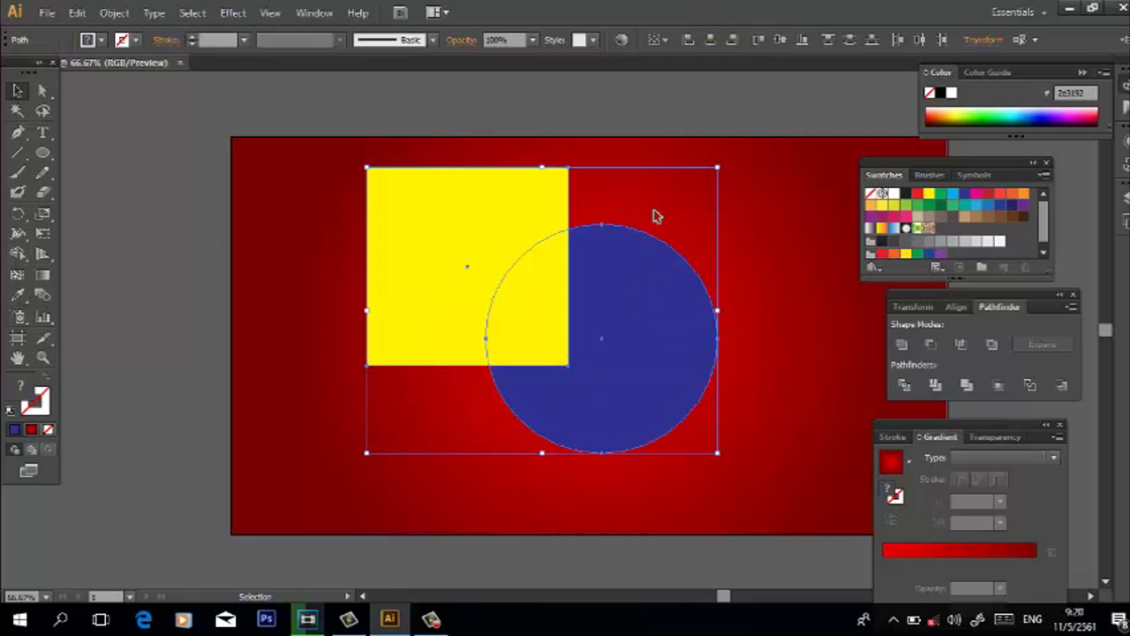
{"action": "left_click", "coordinate": [536, 295]}
{"action": "left_click", "coordinate": [336, 253]}
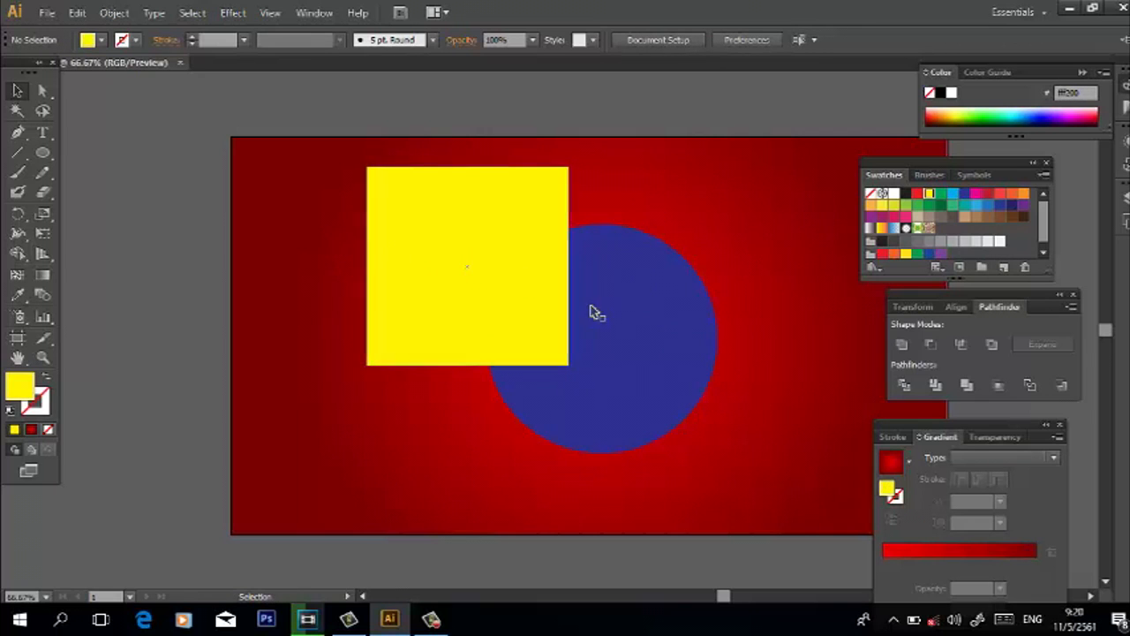
Step: Repeat Minus Front on the overlapping square and circle, and undo it
{"action": "left_click_drag", "start_coordinate": [327, 258], "coordinate": [682, 383]}
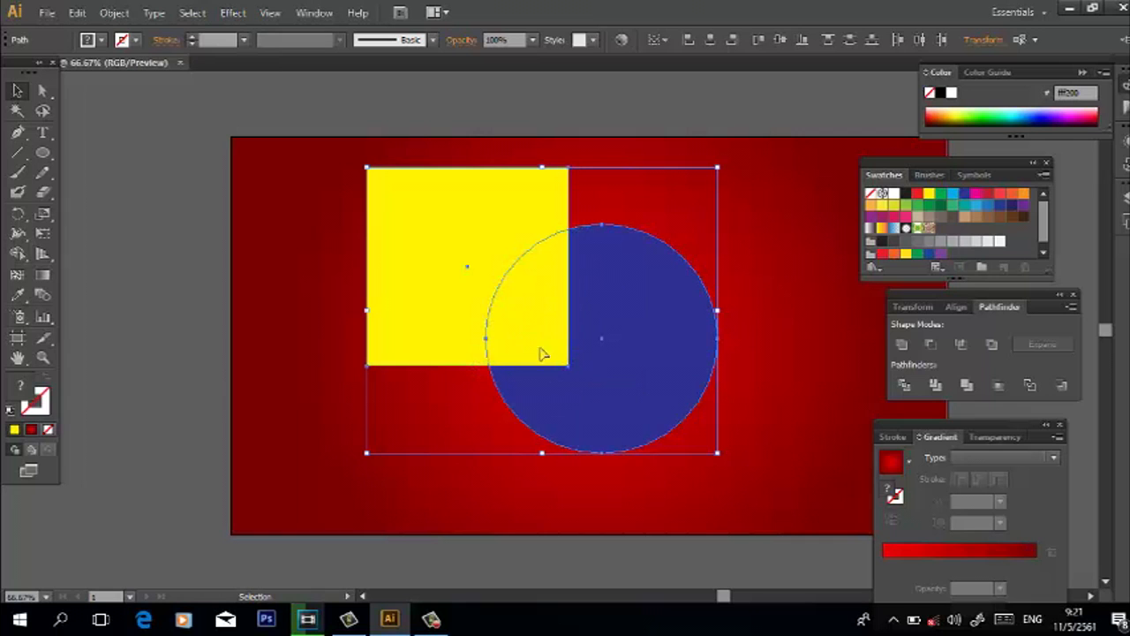
{"action": "left_click", "coordinate": [928, 344]}
{"action": "left_click", "coordinate": [777, 279]}
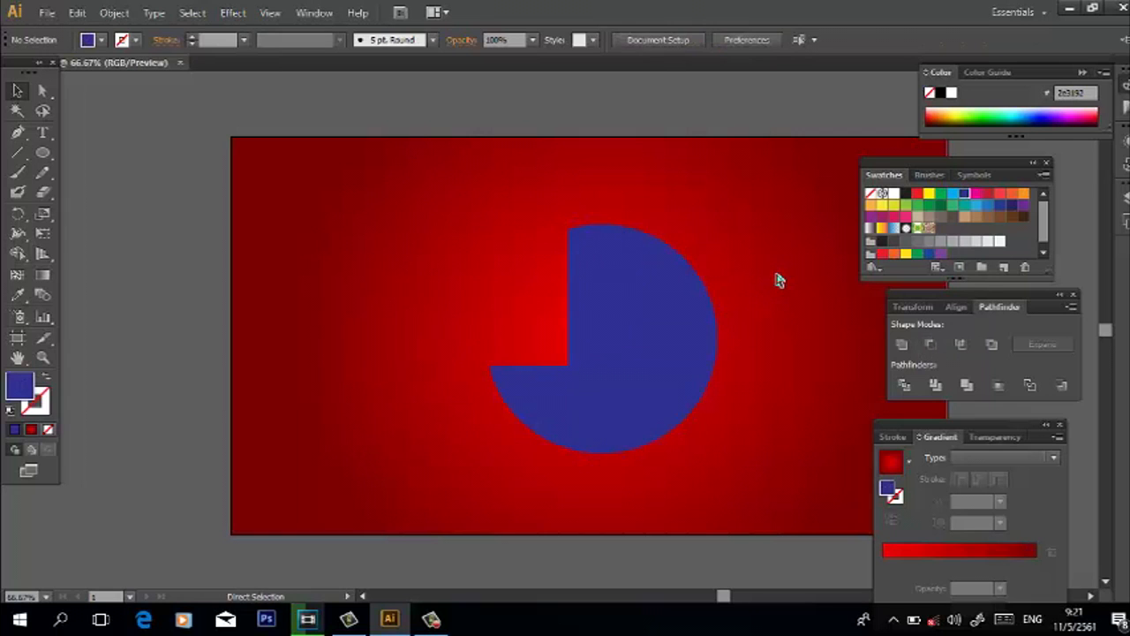
{"action": "key", "text": "ctrl+z"}
{"action": "key", "text": "ctrl+z"}
Step: Move the circle up slightly behind the square and fill it with magenta (da1c5c)
{"action": "left_click", "coordinate": [777, 240]}
{"action": "left_click", "coordinate": [662, 340]}
{"action": "left_click_drag", "start_coordinate": [669, 316], "coordinate": [680, 275]}
{"action": "left_click", "coordinate": [893, 220]}
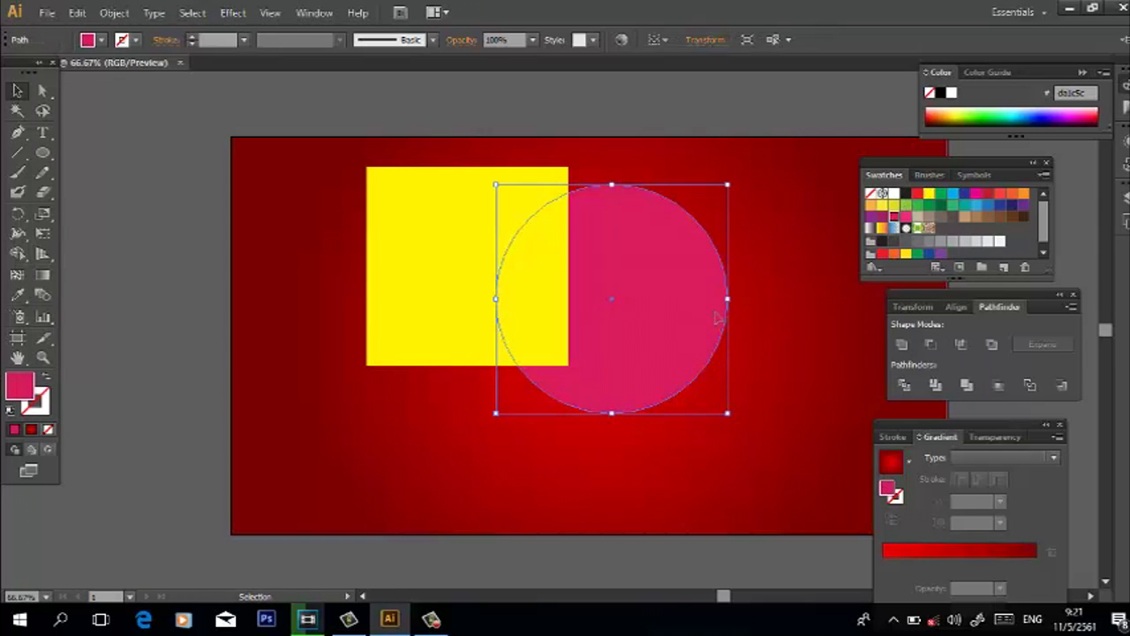
Step: Fill the square with purple (92278f), and move the square and circle together slightly down
{"action": "left_click", "coordinate": [482, 290]}
{"action": "left_click", "coordinate": [871, 217]}
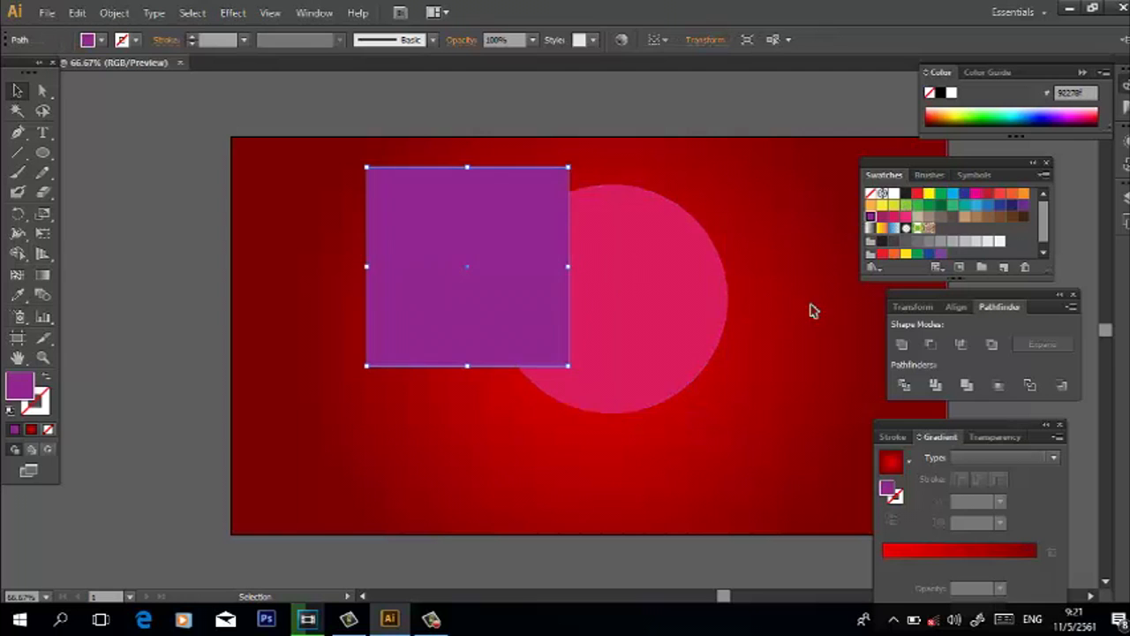
{"action": "left_click", "coordinate": [760, 355]}
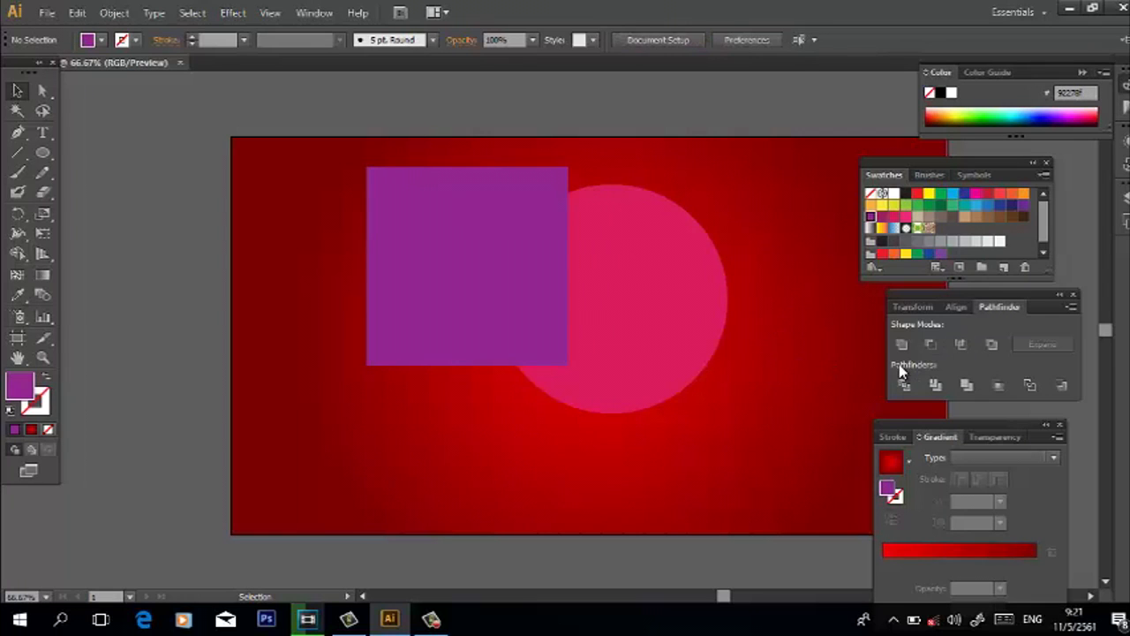
{"action": "left_click_drag", "start_coordinate": [794, 396], "coordinate": [466, 255]}
{"action": "left_click_drag", "start_coordinate": [548, 292], "coordinate": [535, 347]}
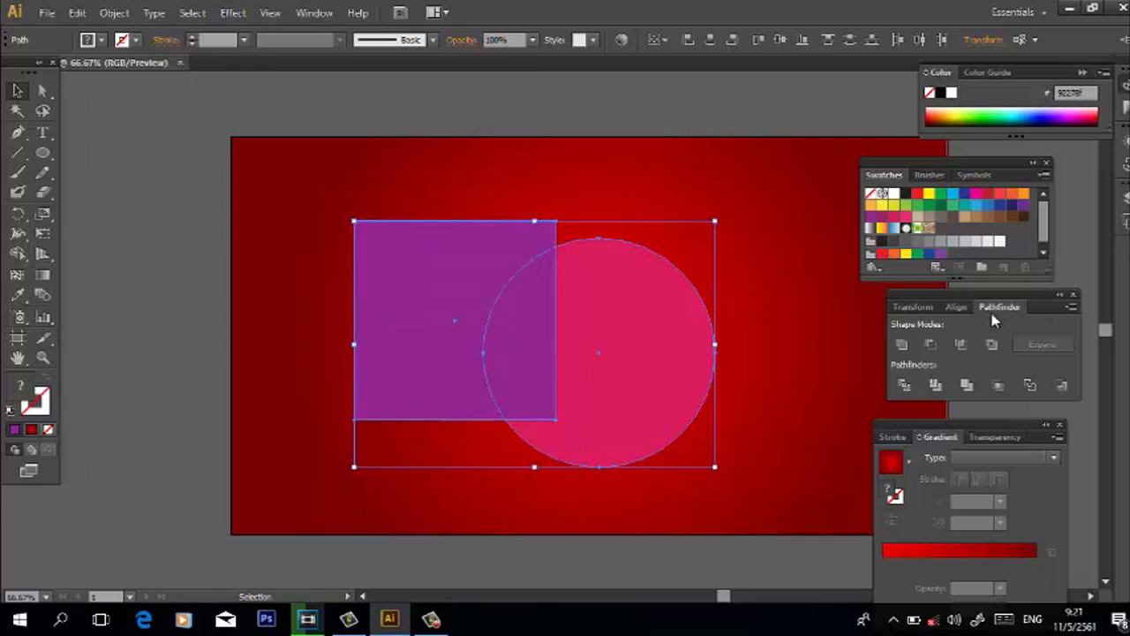
Step: Intersect the purple square and magenta circle with the Pathfinder, and undo the intersection
{"action": "left_click", "coordinate": [960, 343]}
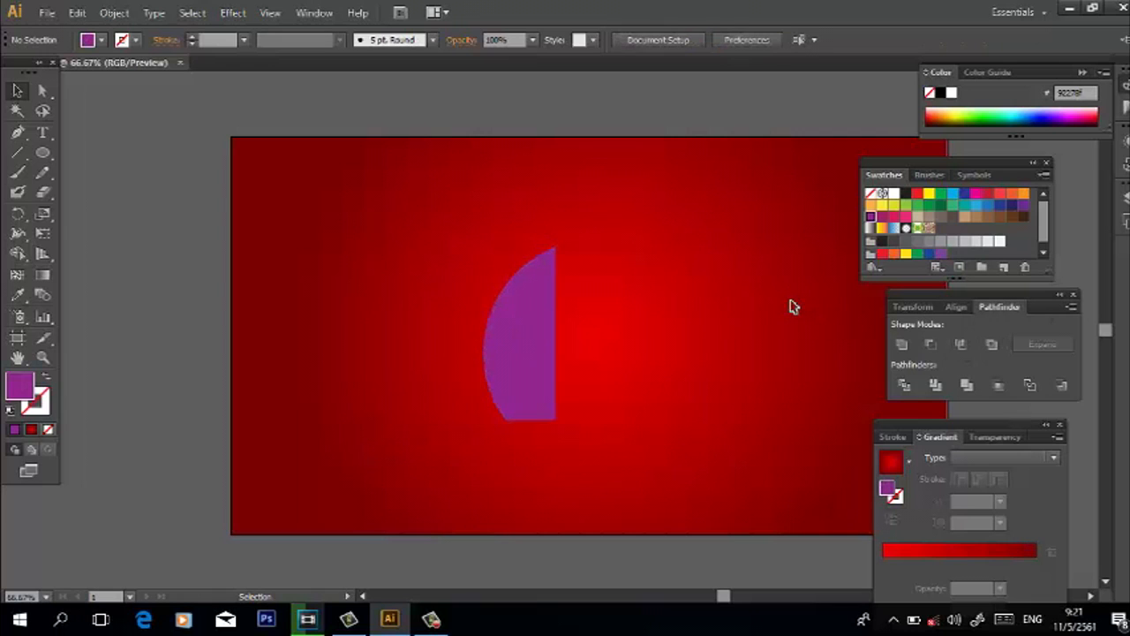
{"action": "key", "text": "ctrl+z"}
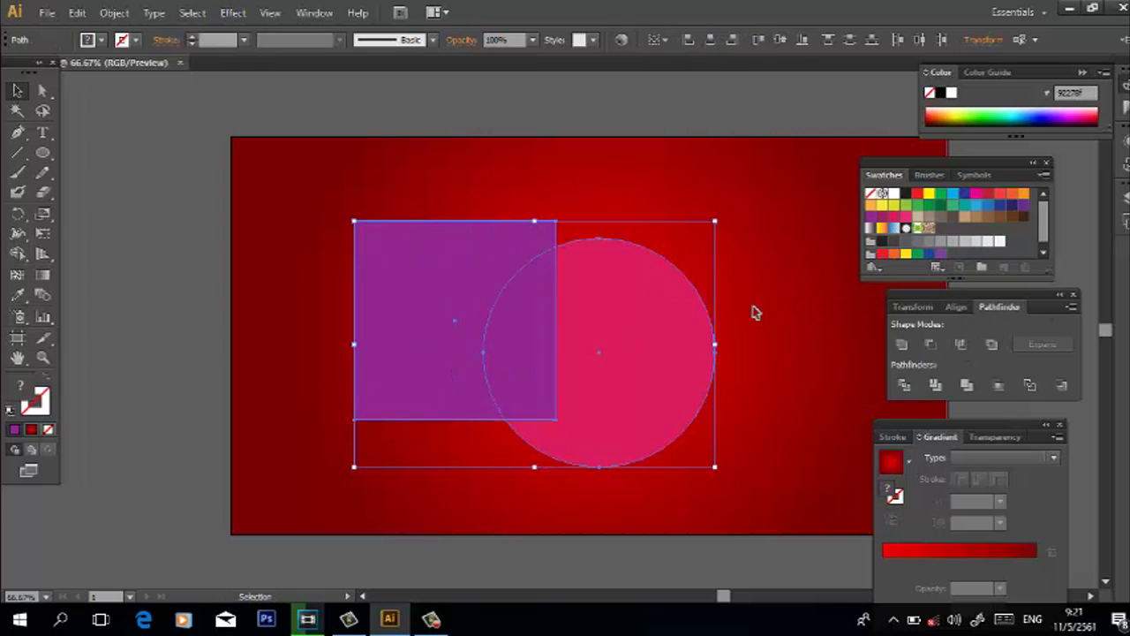
{"action": "left_click", "coordinate": [500, 182]}
Step: Fill the purple square with sky blue (27aae1)
{"action": "left_click", "coordinate": [474, 255]}
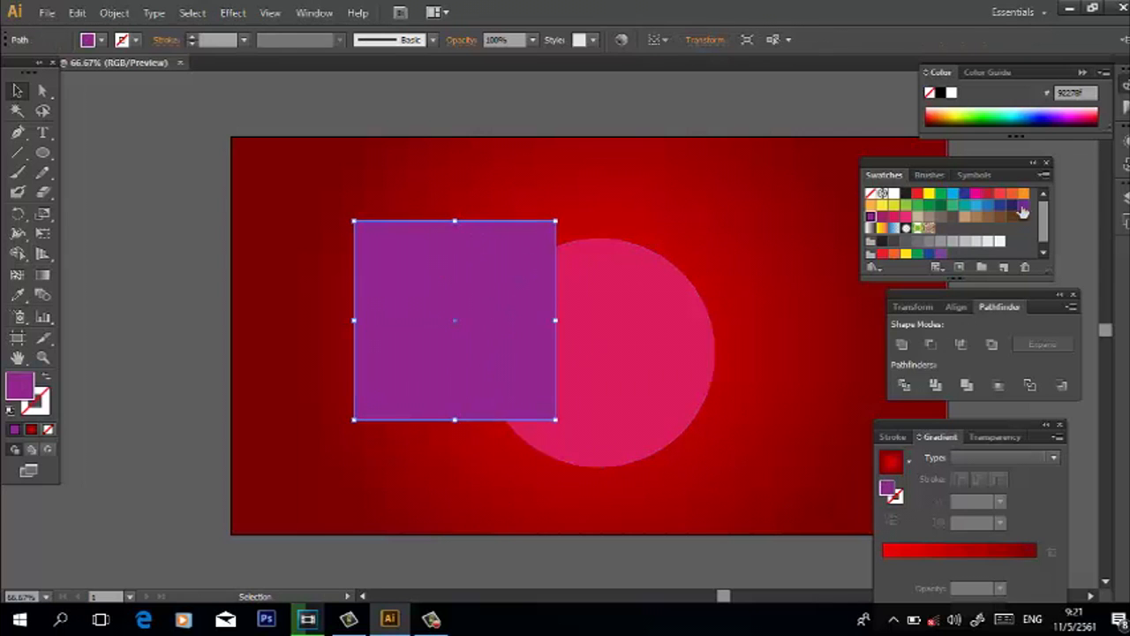
{"action": "left_click", "coordinate": [975, 205]}
{"action": "left_click", "coordinate": [613, 192]}
Step: Intersect the sky blue square with the magenta circle, and move the resulting piece up and left
{"action": "left_click_drag", "start_coordinate": [469, 174], "coordinate": [786, 360]}
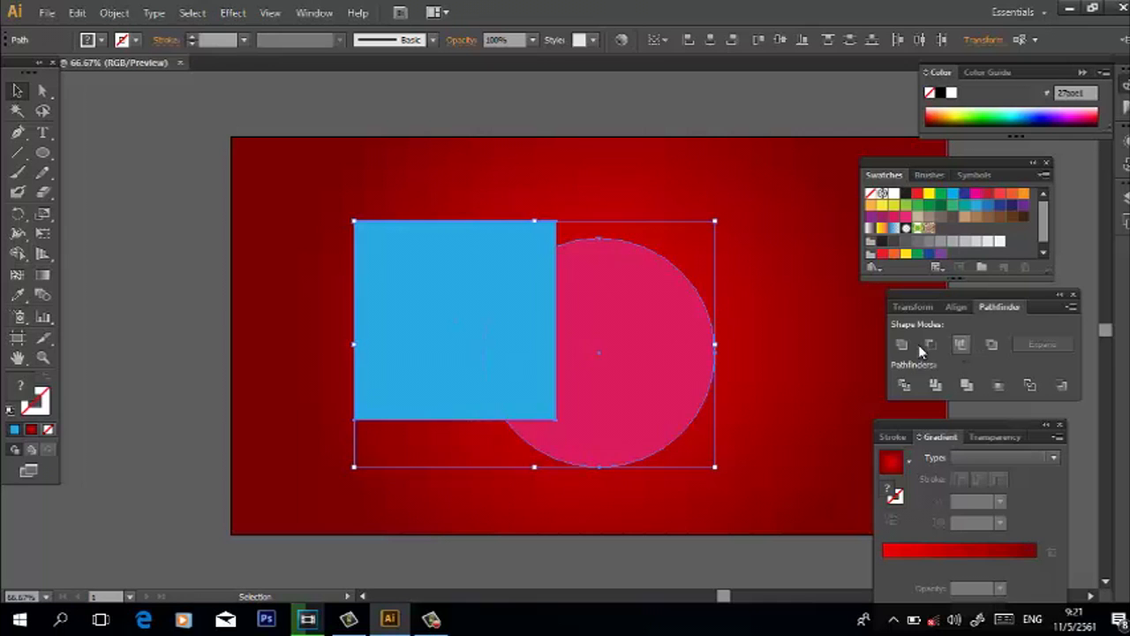
{"action": "left_click", "coordinate": [961, 345]}
{"action": "left_click", "coordinate": [615, 362]}
{"action": "left_click_drag", "start_coordinate": [552, 380], "coordinate": [467, 309]}
{"action": "left_click", "coordinate": [613, 327]}
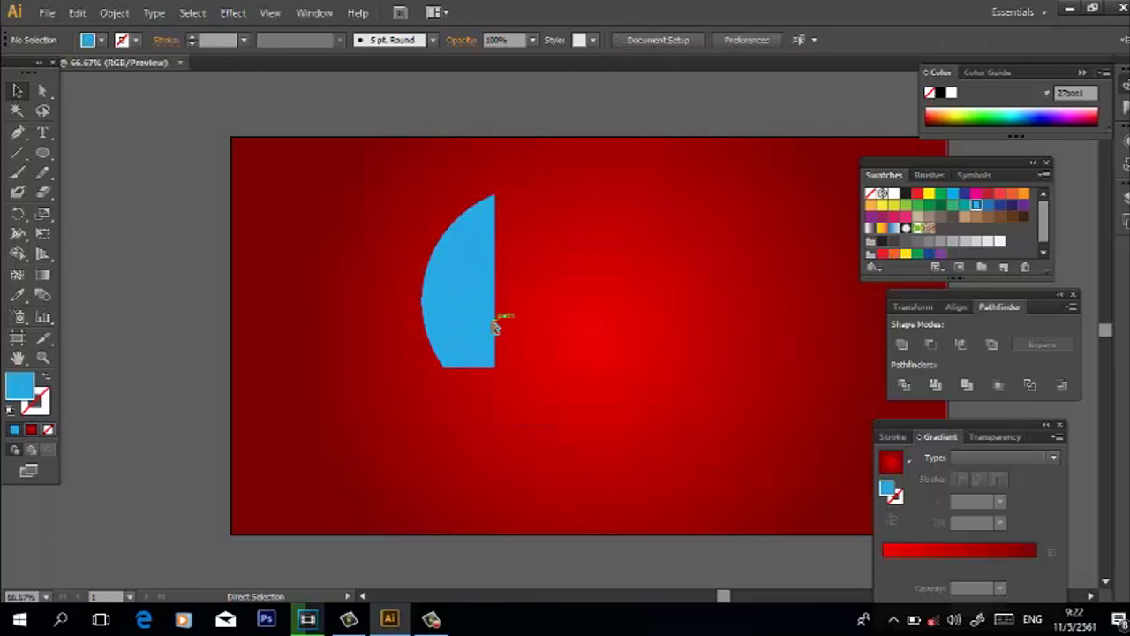
Step: Undo the intersection and the move of the resulting sky blue piece
{"action": "key", "text": "ctrl+z"}
{"action": "key", "text": "ctrl+z"}
{"action": "key", "text": "ctrl+z"}
{"action": "key", "text": "ctrl+z"}
{"action": "key", "text": "ctrl+z"}
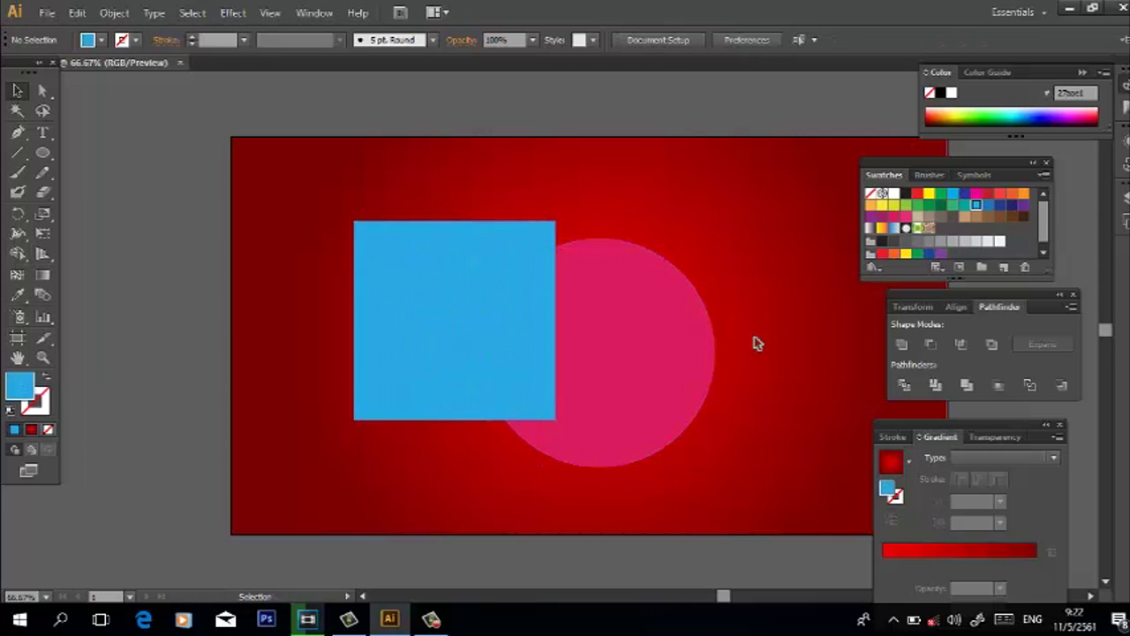
Step: Exclude the overlap of the sky blue square and magenta circle with the Pathfinder, and move the resulting shape slightly up
{"action": "left_click_drag", "start_coordinate": [728, 492], "coordinate": [448, 327]}
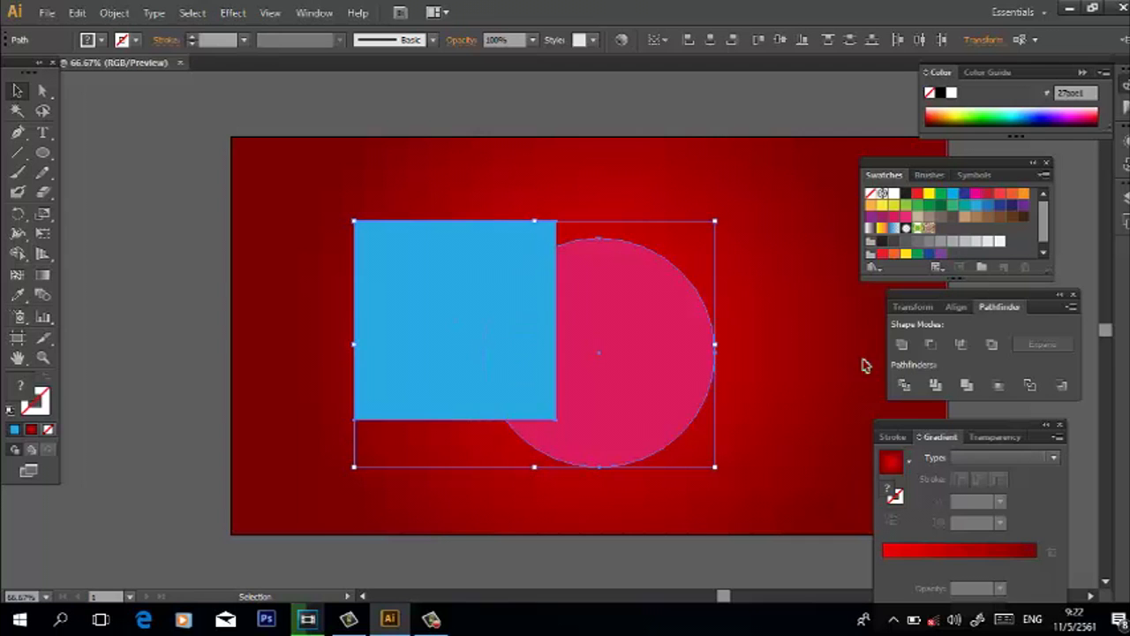
{"action": "left_click", "coordinate": [986, 343]}
{"action": "left_click", "coordinate": [729, 406]}
{"action": "left_click_drag", "start_coordinate": [634, 414], "coordinate": [640, 366]}
{"action": "left_click", "coordinate": [766, 439]}
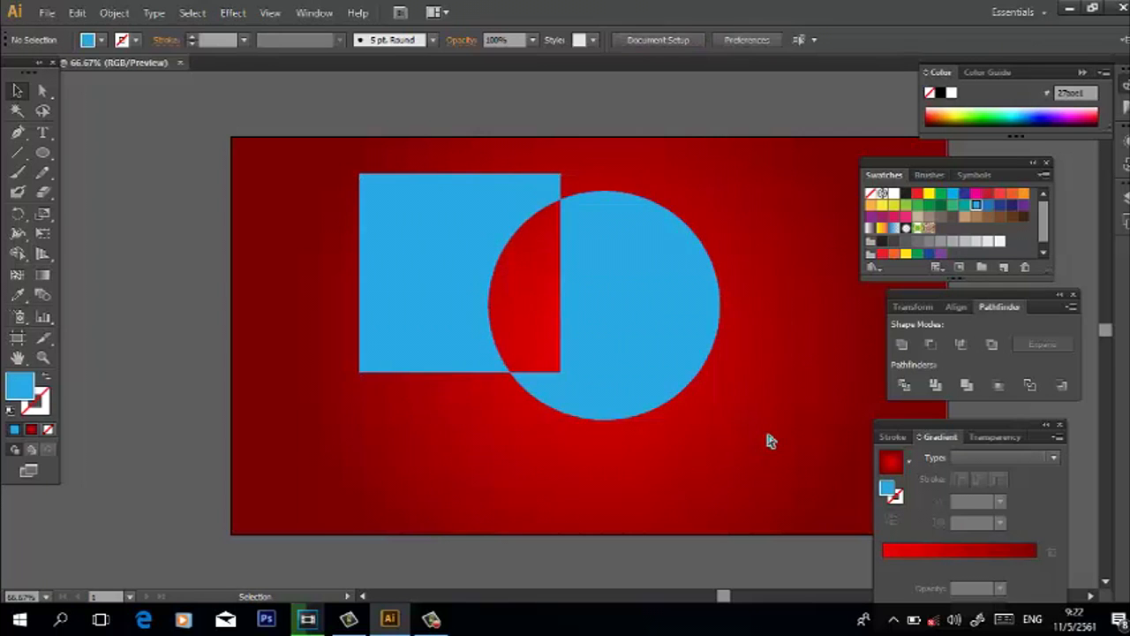
Step: Undo the move of the combined shape and the Exclude operation
{"action": "key", "text": "ctrl+z"}
{"action": "key", "text": "ctrl+z"}
{"action": "key", "text": "ctrl+z"}
{"action": "key", "text": "ctrl+z"}
{"action": "key", "text": "ctrl+z"}
{"action": "key", "text": "ctrl+z"}
Step: Fill the sky blue square with orange (f7941e)
{"action": "left_click", "coordinate": [441, 297]}
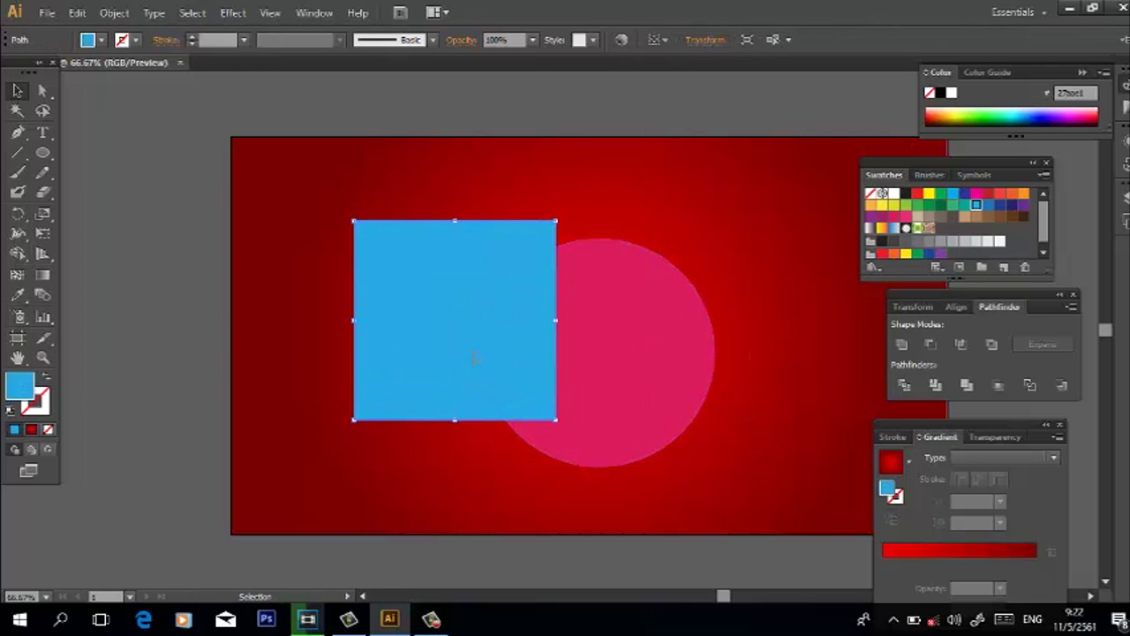
{"action": "left_click", "coordinate": [1021, 202]}
{"action": "left_click", "coordinate": [782, 353]}
Step: Exclude the overlap of the orange square and magenta circle with the Pathfinder, and undo the exclusion
{"action": "left_click_drag", "start_coordinate": [751, 412], "coordinate": [318, 328]}
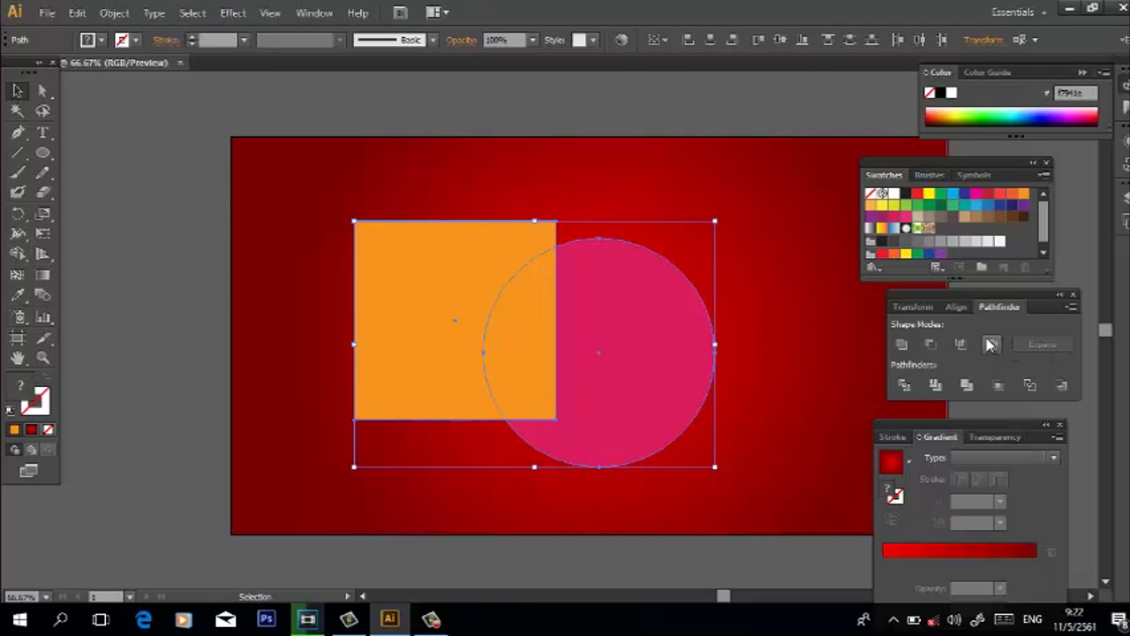
{"action": "left_click", "coordinate": [991, 344]}
{"action": "left_click", "coordinate": [762, 328]}
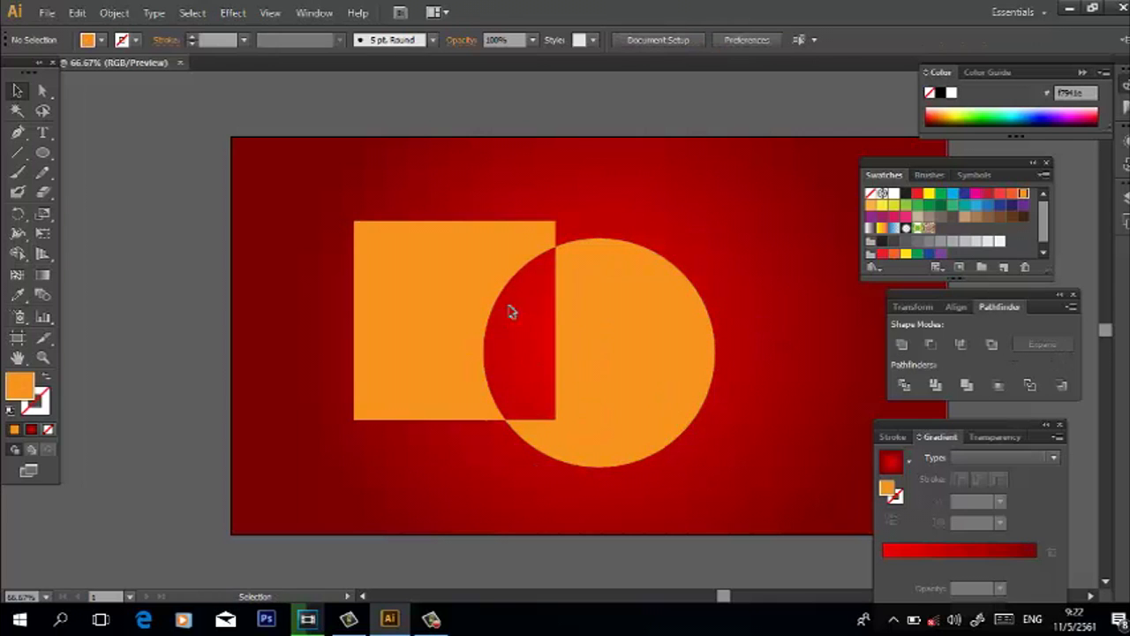
{"action": "key", "text": "a"}
{"action": "left_click", "coordinate": [557, 304]}
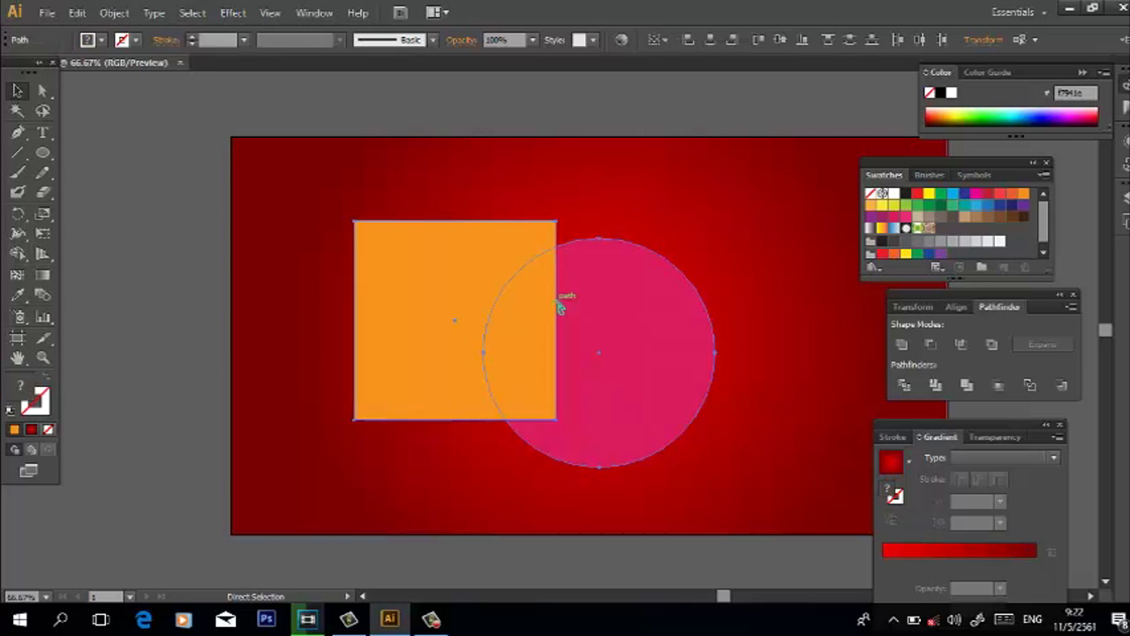
Step: Move the magenta circle slightly up and right so its top lines up with the top of the orange square
{"action": "key", "text": "v"}
{"action": "left_click", "coordinate": [643, 411]}
{"action": "left_click_drag", "start_coordinate": [644, 411], "coordinate": [651, 394]}
{"action": "left_click_drag", "start_coordinate": [726, 525], "coordinate": [546, 379]}
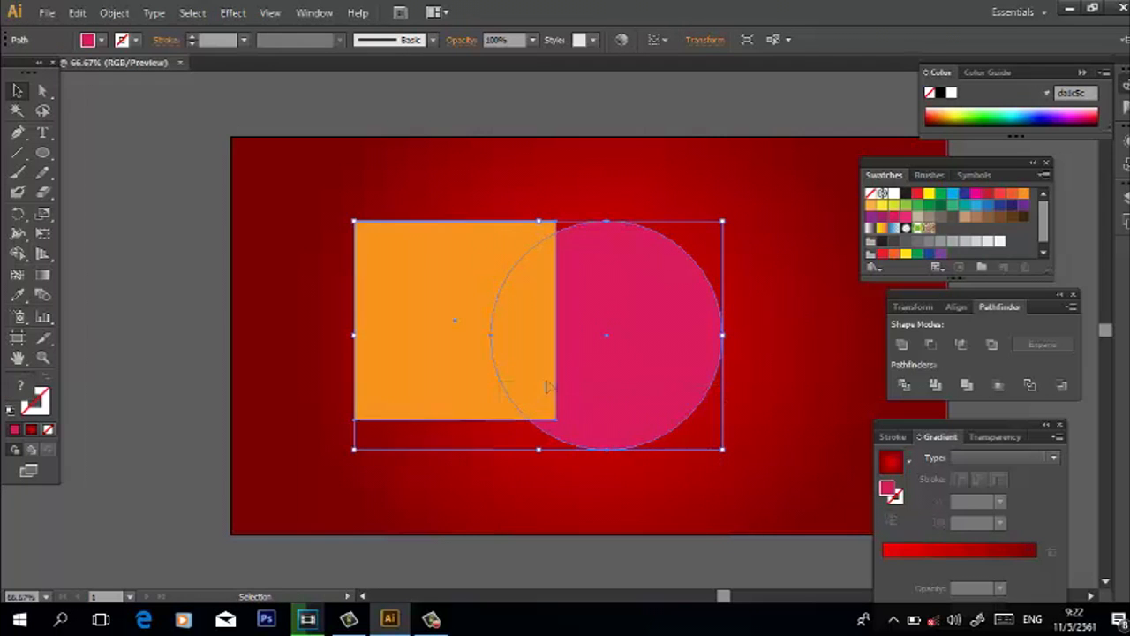
{"action": "left_click", "coordinate": [669, 179]}
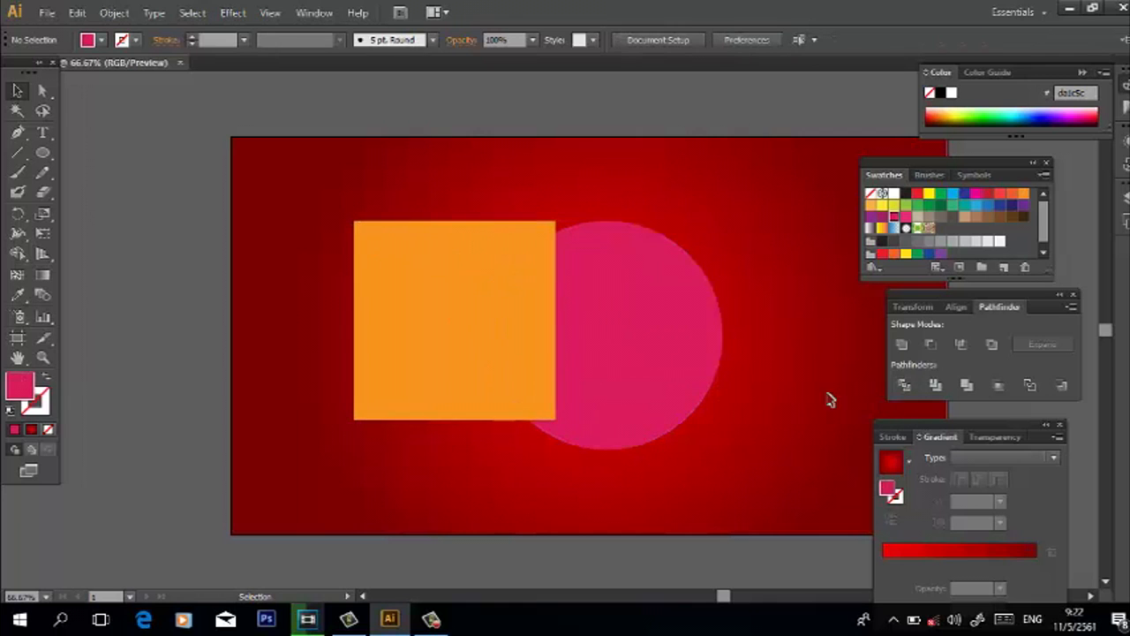
Step: Draw a wide ellipse across the square's top edge and a green (009444) hexagon over its left side
{"action": "left_click", "coordinate": [42, 152]}
{"action": "left_click_drag", "start_coordinate": [458, 158], "coordinate": [596, 255]}
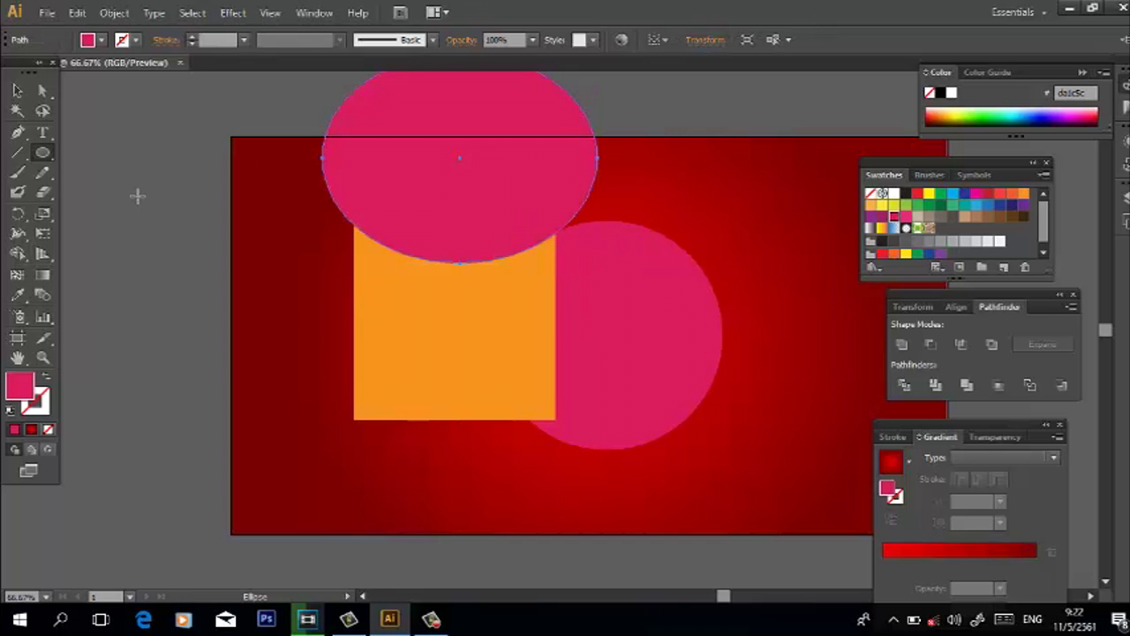
{"action": "left_click_drag", "start_coordinate": [46, 150], "coordinate": [77, 207]}
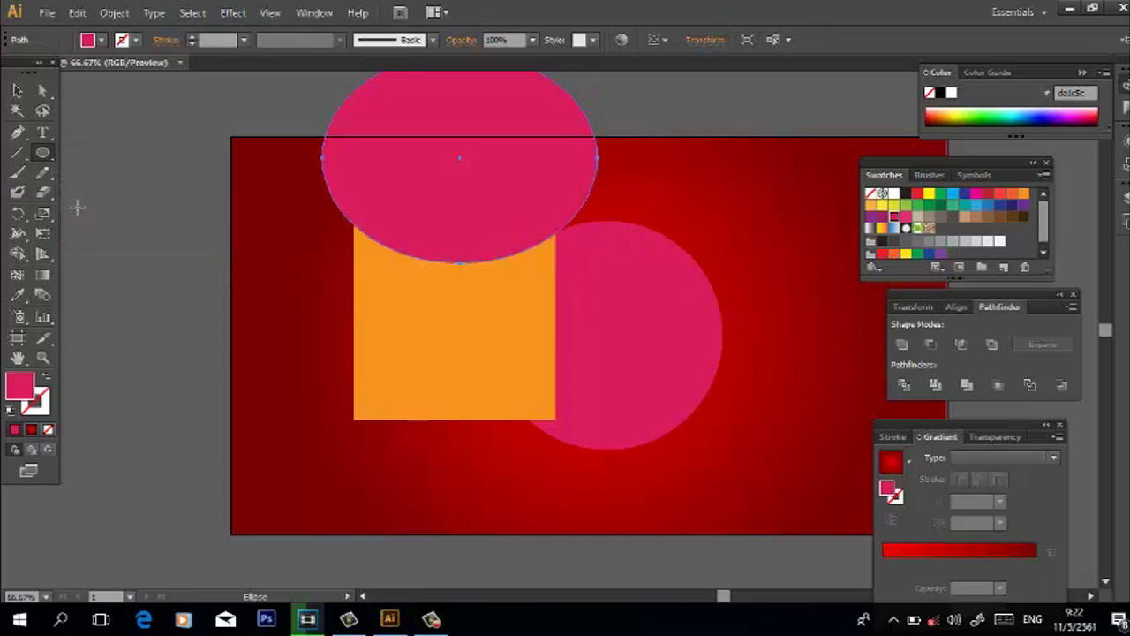
{"action": "left_click_drag", "start_coordinate": [335, 311], "coordinate": [406, 427]}
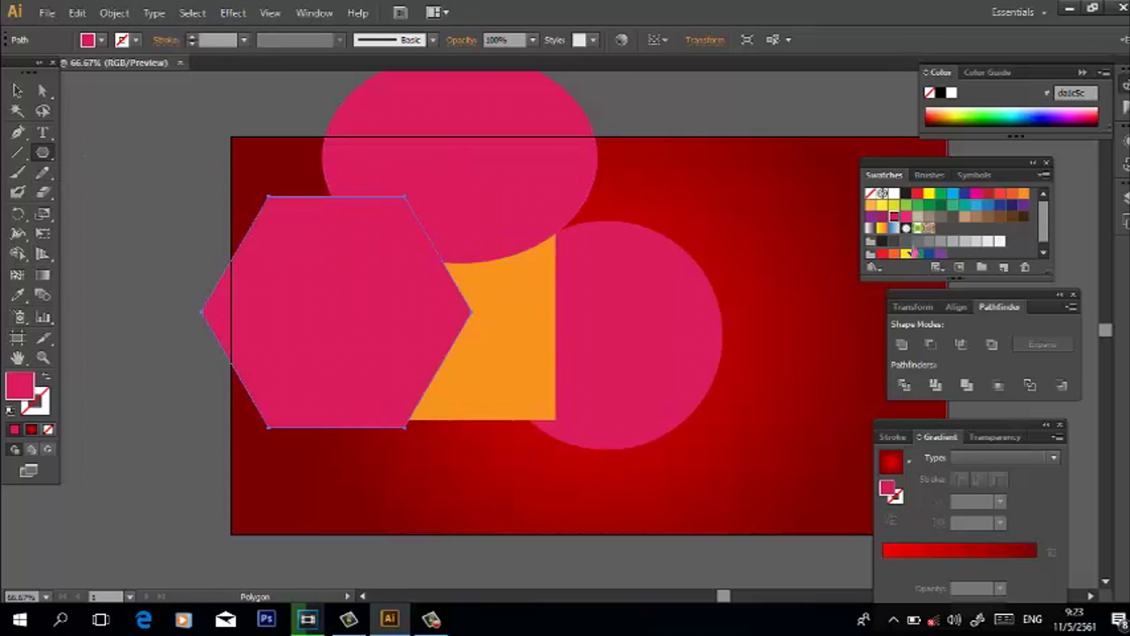
{"action": "left_click", "coordinate": [928, 204]}
Step: Draw a five-pointed star over the square's bottom edge and the hexagon's lower right, and fill it with green (2bb673)
{"action": "left_click", "coordinate": [18, 90]}
{"action": "left_click_drag", "start_coordinate": [44, 155], "coordinate": [92, 231]}
{"action": "left_click_drag", "start_coordinate": [436, 404], "coordinate": [538, 464]}
{"action": "left_click", "coordinate": [953, 204]}
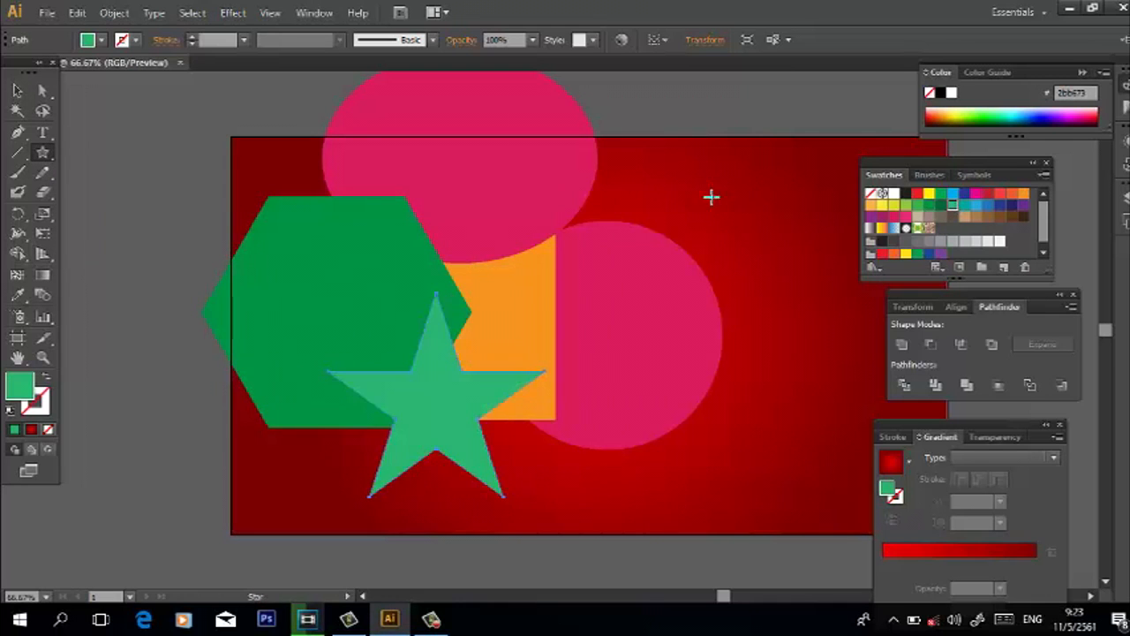
Step: Fill the ellipse with white, the hexagon with yellow-green (d7df23) and the star with dark blue (262262)
{"action": "left_click", "coordinate": [17, 90]}
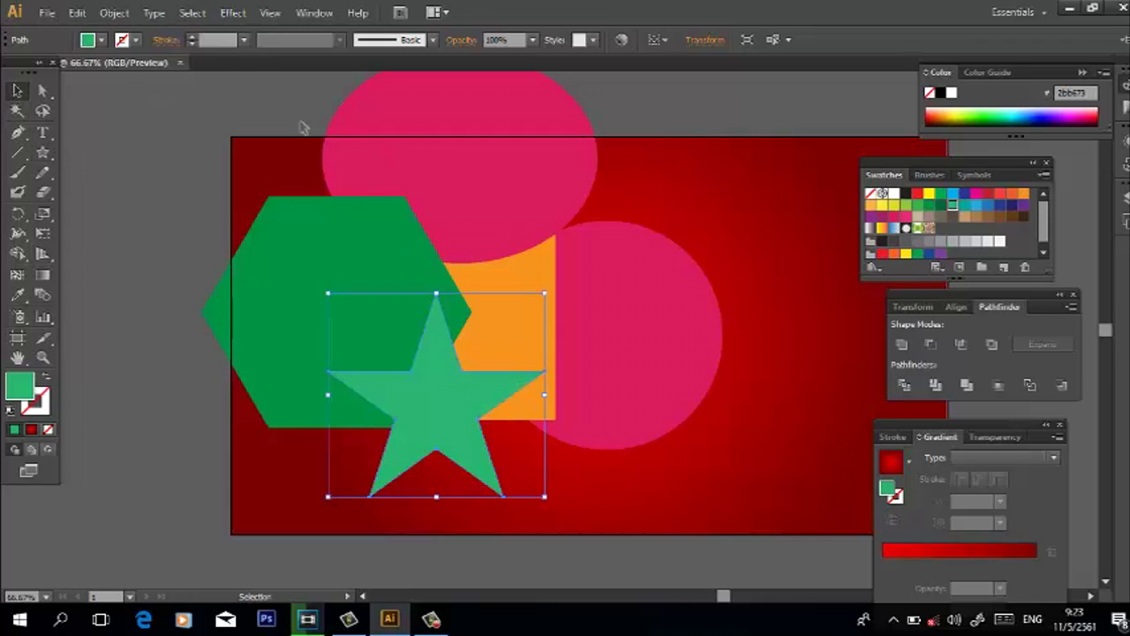
{"action": "left_click", "coordinate": [494, 141]}
{"action": "left_click", "coordinate": [894, 194]}
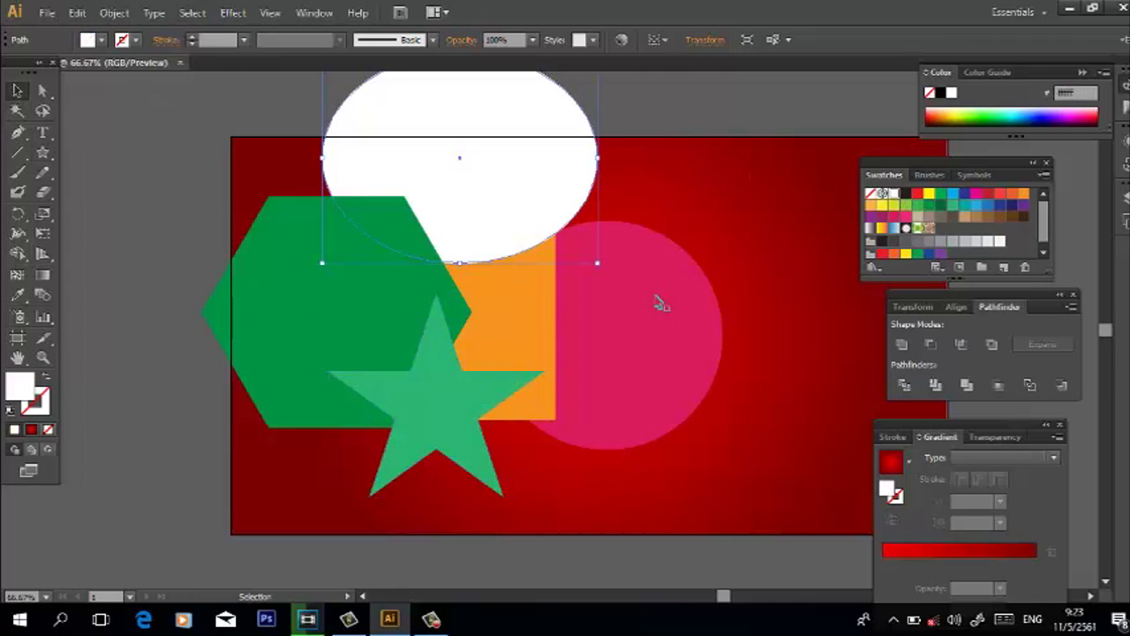
{"action": "left_click", "coordinate": [351, 327]}
{"action": "left_click", "coordinate": [902, 206]}
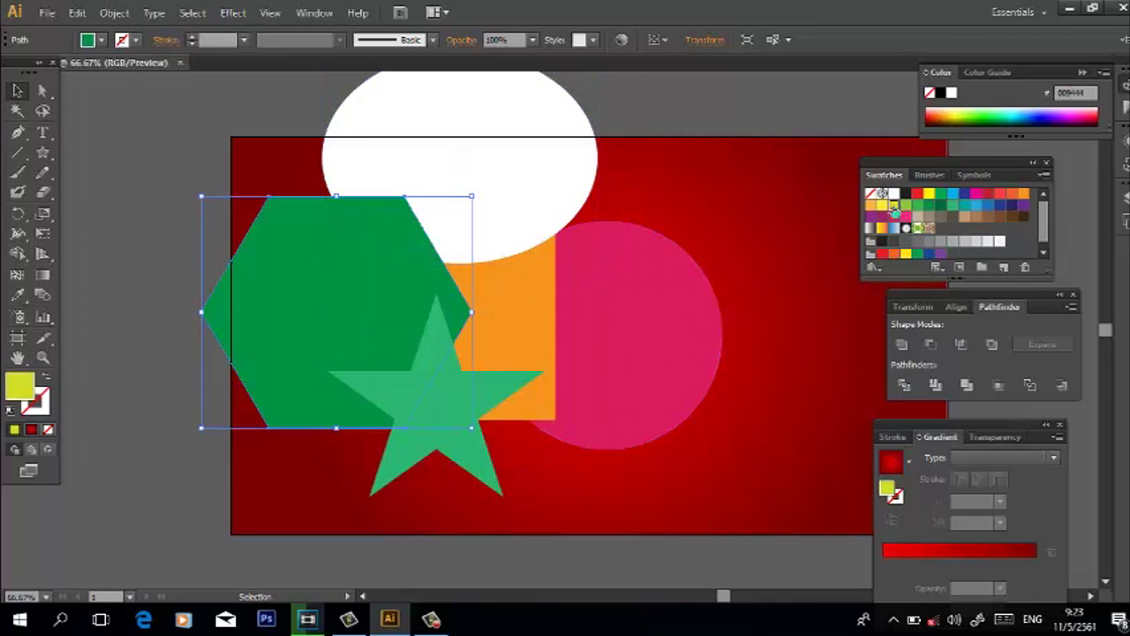
{"action": "left_click", "coordinate": [442, 397]}
{"action": "left_click", "coordinate": [1012, 205]}
Step: Move all five shapes together to the right and down on the artboard
{"action": "left_click_drag", "start_coordinate": [782, 397], "coordinate": [325, 132]}
{"action": "left_click_drag", "start_coordinate": [448, 278], "coordinate": [531, 315]}
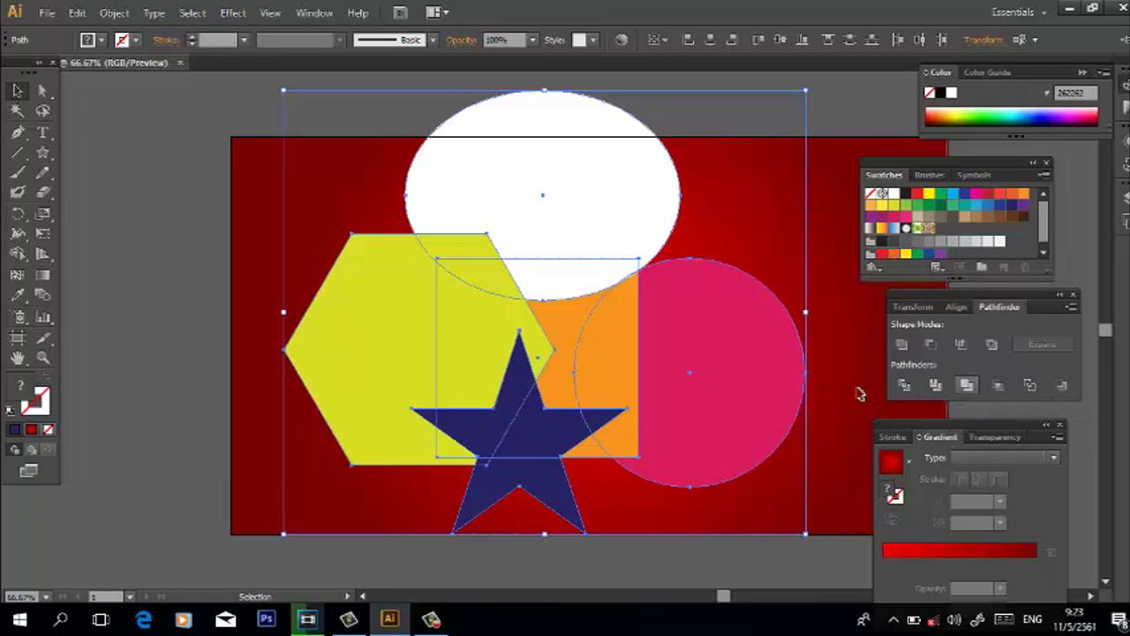
{"action": "scroll", "coordinate": [624, 399], "scroll_direction": "down", "scroll_amount": 2}
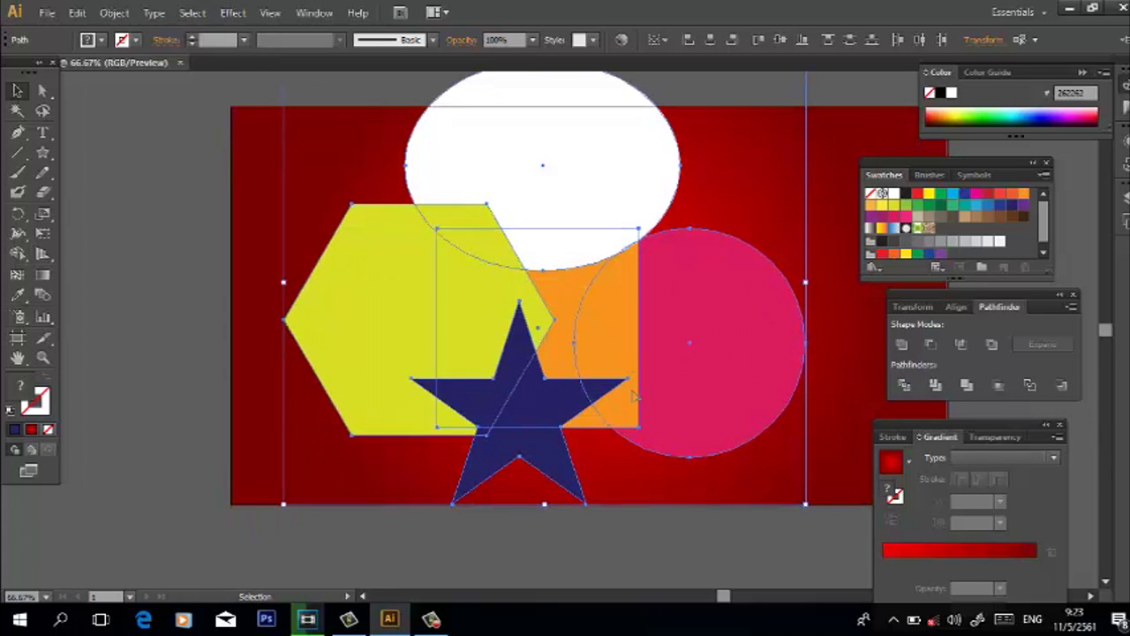
{"action": "left_click_drag", "start_coordinate": [599, 367], "coordinate": [596, 411]}
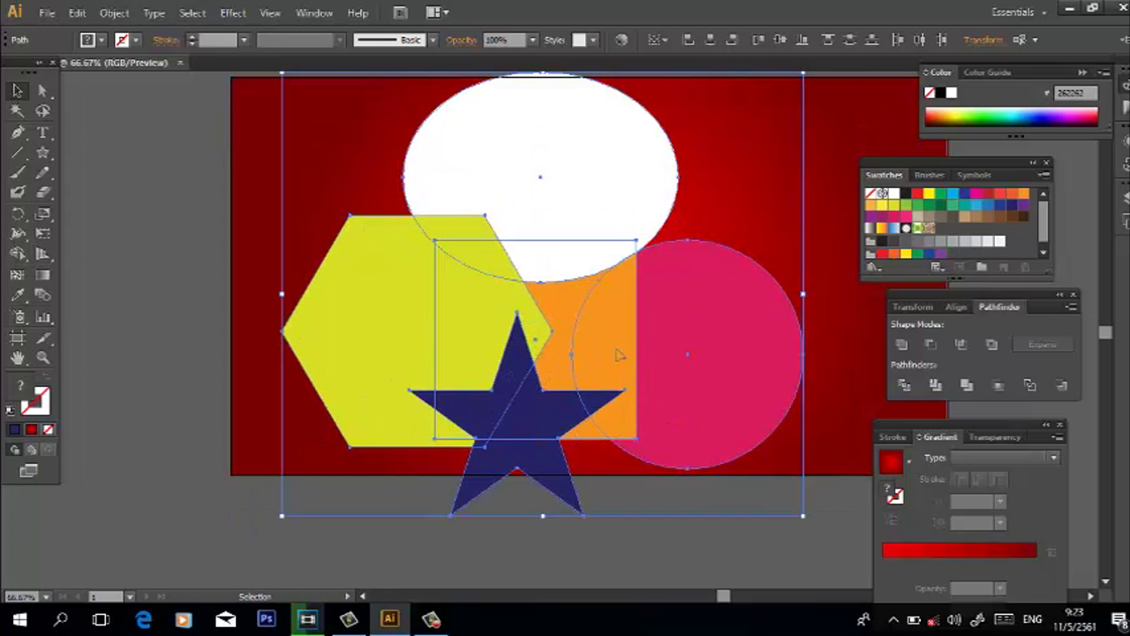
Step: Divide the five overlapping shapes with the Pathfinder, and shift the resulting group slightly right and up
{"action": "left_click", "coordinate": [903, 385]}
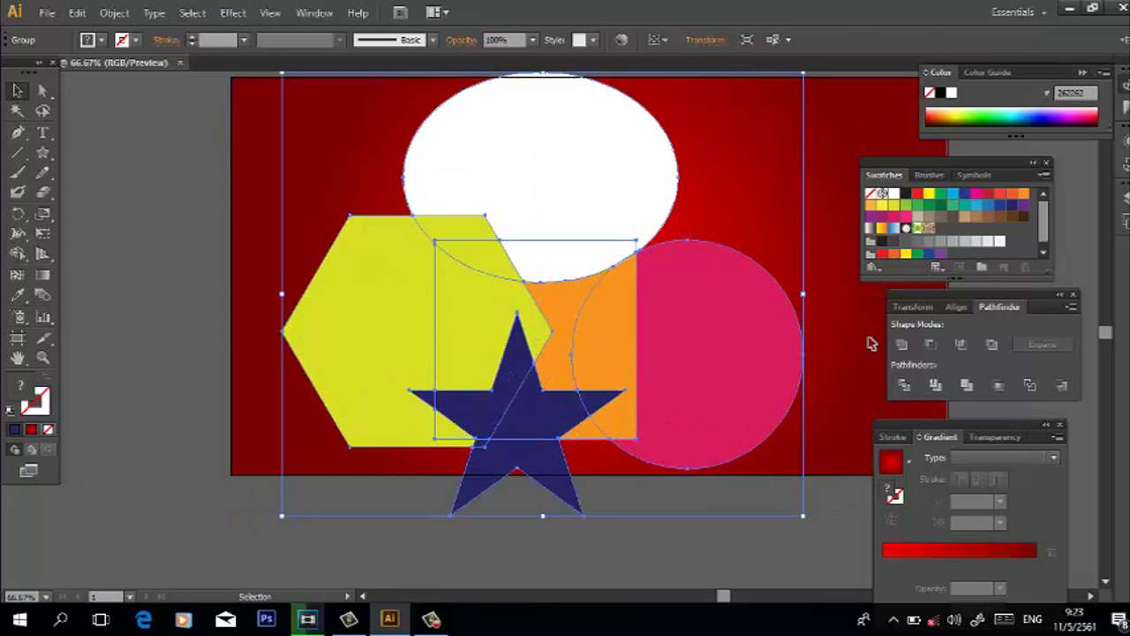
{"action": "left_click", "coordinate": [828, 174]}
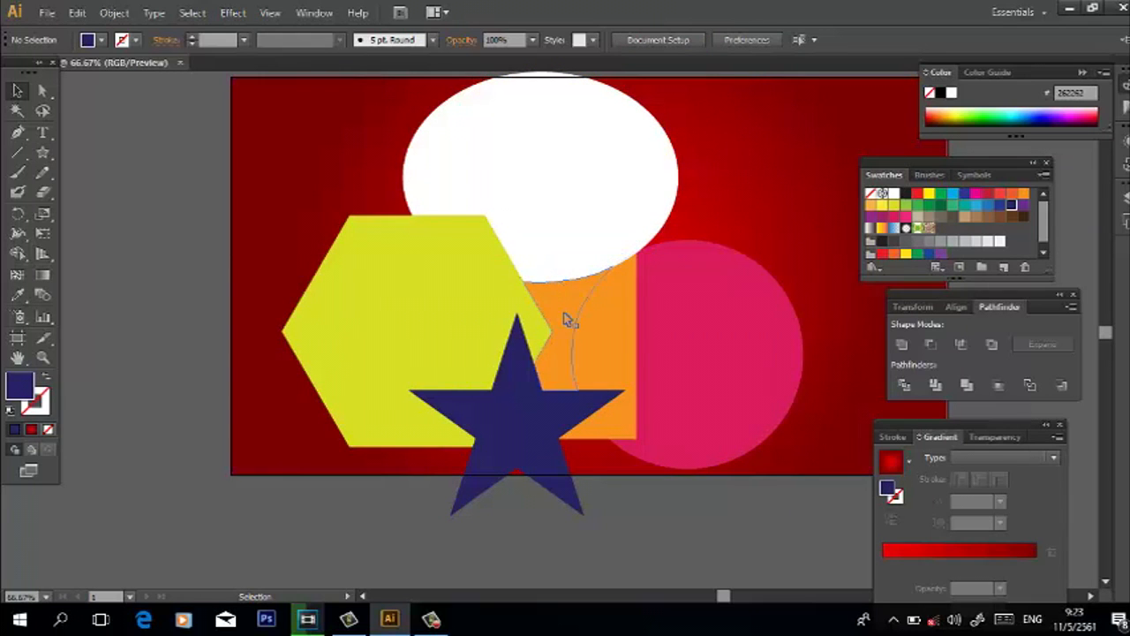
{"action": "left_click_drag", "start_coordinate": [561, 268], "coordinate": [742, 168]}
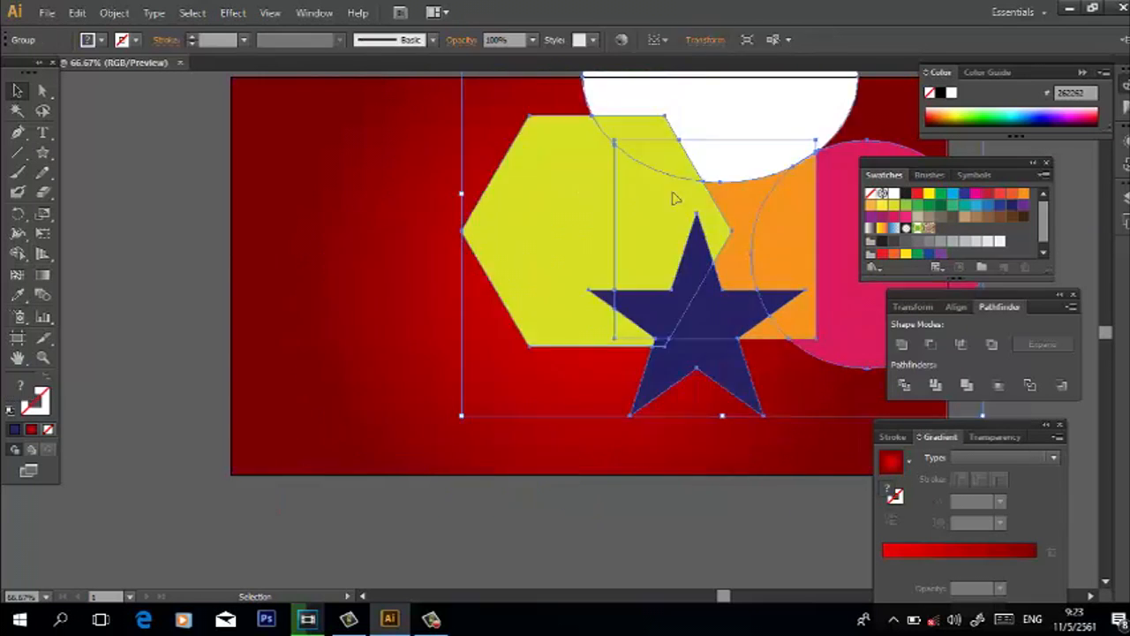
{"action": "left_click_drag", "start_coordinate": [656, 205], "coordinate": [524, 274]}
Step: Ungroup the divided pieces and deselect them
{"action": "right_click", "coordinate": [563, 230]}
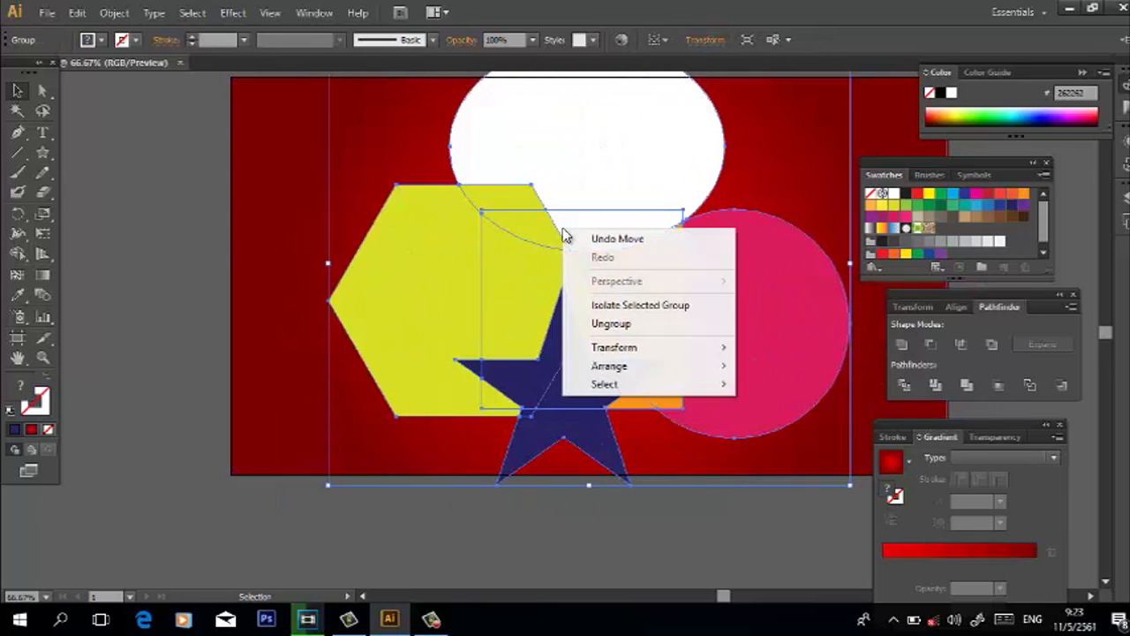
{"action": "left_click", "coordinate": [611, 324]}
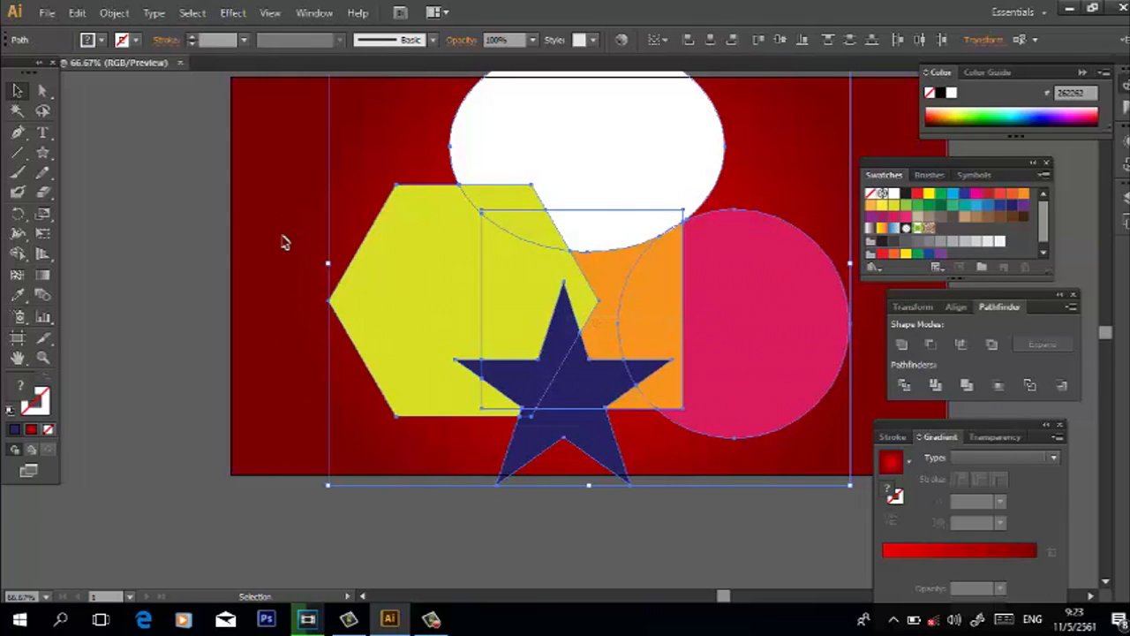
{"action": "left_click", "coordinate": [283, 239]}
Step: Pull the white and yellow-green overlap pieces out to the left of the hexagon
{"action": "left_click_drag", "start_coordinate": [588, 232], "coordinate": [288, 173]}
{"action": "left_click_drag", "start_coordinate": [491, 263], "coordinate": [228, 442]}
{"action": "left_click_drag", "start_coordinate": [529, 228], "coordinate": [222, 288]}
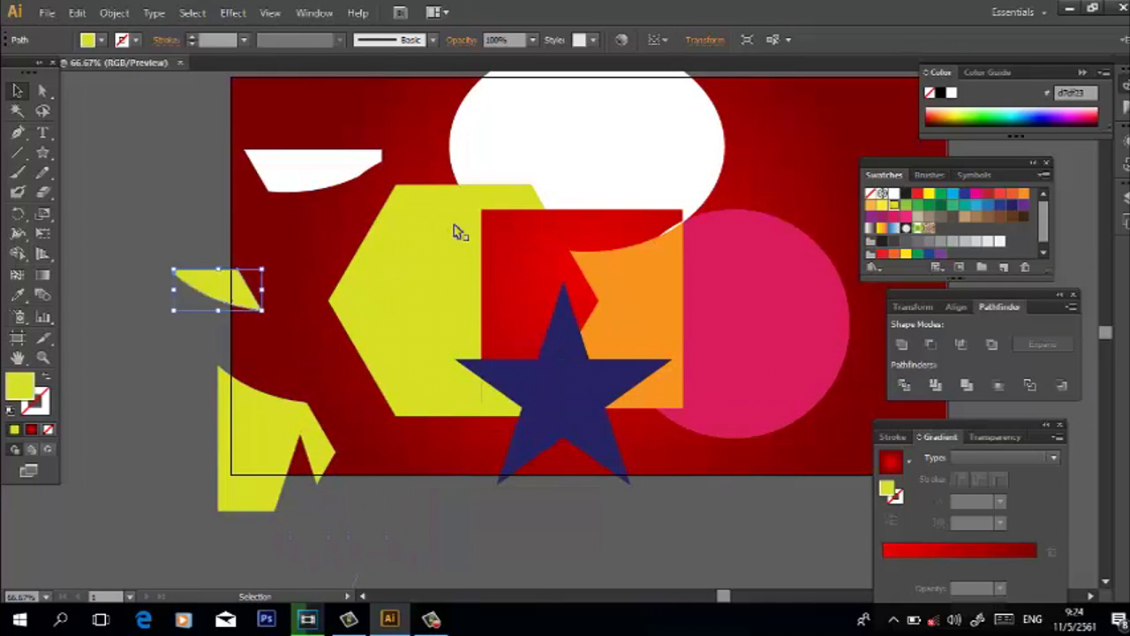
{"action": "left_click_drag", "start_coordinate": [525, 196], "coordinate": [315, 241]}
Step: Pull the dark blue, orange and magenta pieces of the star, square and circle apart
{"action": "left_click_drag", "start_coordinate": [545, 383], "coordinate": [616, 532]}
{"action": "left_click_drag", "start_coordinate": [625, 330], "coordinate": [702, 476]}
{"action": "left_click_drag", "start_coordinate": [617, 296], "coordinate": [600, 316]}
{"action": "left_click_drag", "start_coordinate": [650, 371], "coordinate": [660, 447]}
{"action": "left_click_drag", "start_coordinate": [722, 322], "coordinate": [734, 363]}
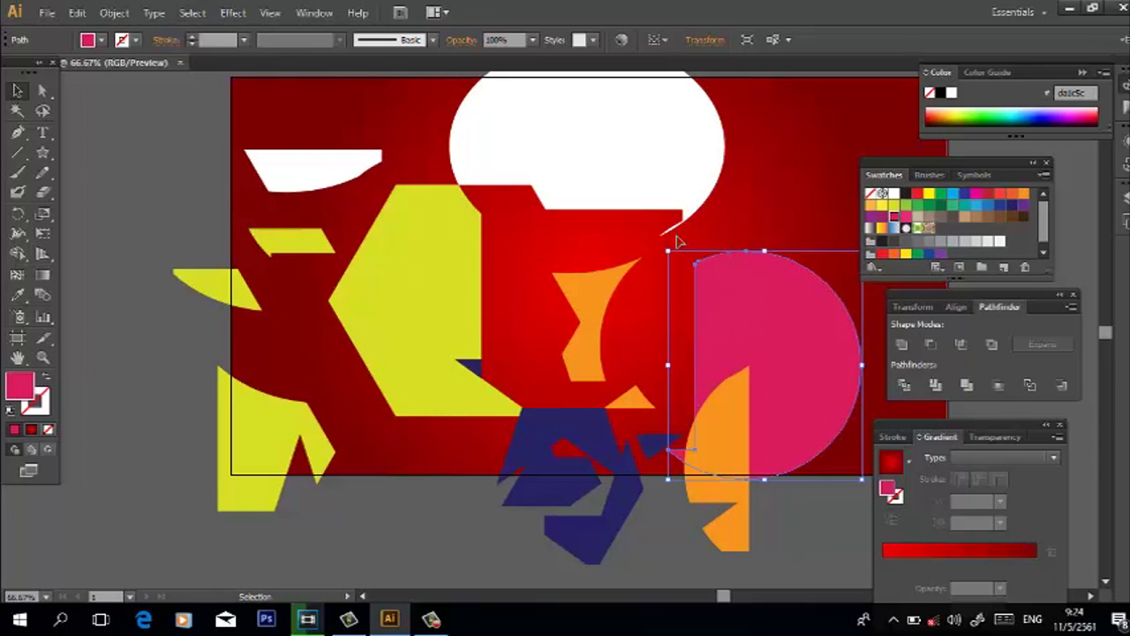
Step: Move the thin white sliver away and the large white ellipse piece up from the other pieces
{"action": "left_click", "coordinate": [678, 241]}
{"action": "left_click", "coordinate": [657, 196]}
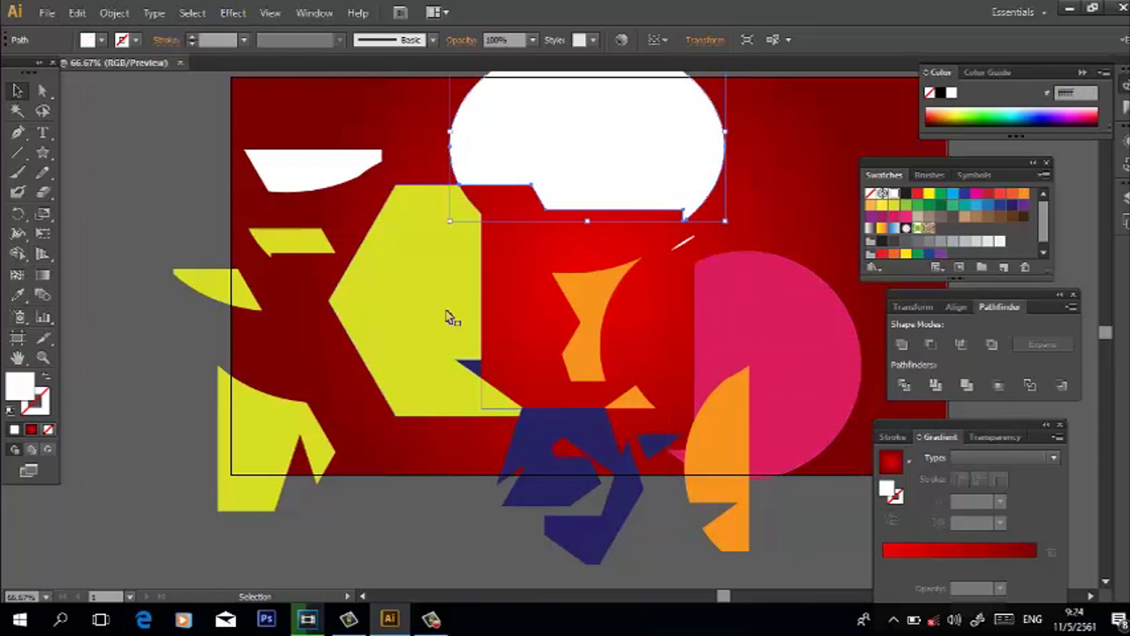
{"action": "scroll", "coordinate": [580, 330], "scroll_direction": "up", "scroll_amount": 2}
{"action": "scroll", "coordinate": [580, 330], "scroll_direction": "up", "scroll_amount": 2}
{"action": "left_click_drag", "start_coordinate": [609, 283], "coordinate": [650, 198]}
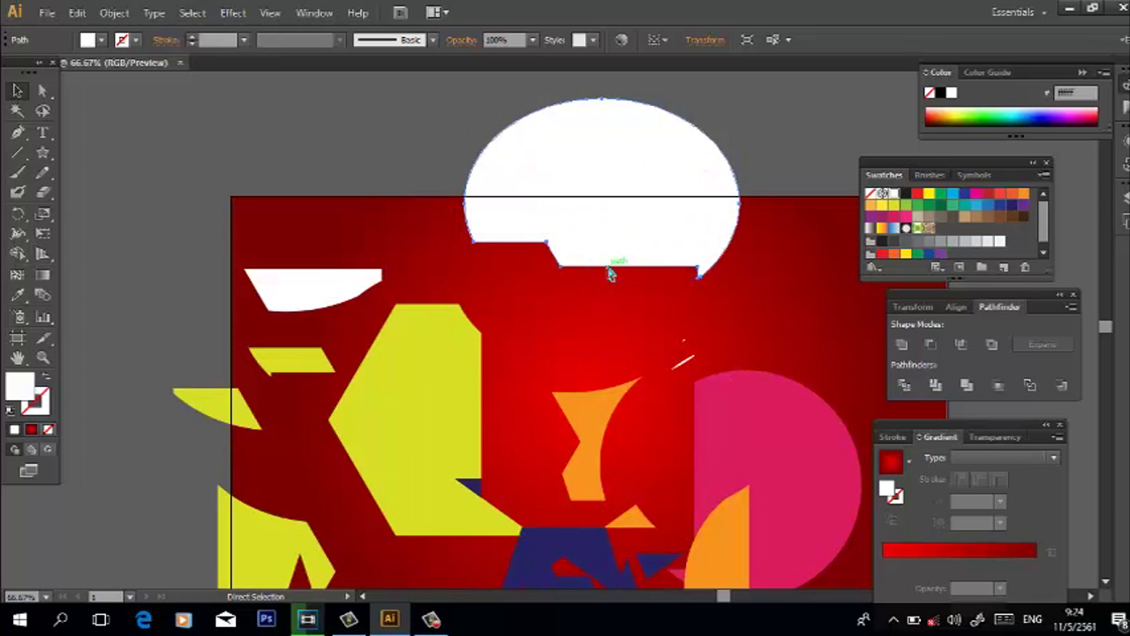
Step: Undo the moves of the separated pieces and the ungrouping
{"action": "key", "text": "ctrl+z"}
{"action": "key", "text": "ctrl+z"}
{"action": "key", "text": "ctrl+z"}
{"action": "key", "text": "ctrl+z"}
{"action": "key", "text": "ctrl+z"}
{"action": "key", "text": "ctrl+z"}
{"action": "key", "text": "ctrl+z"}
{"action": "key", "text": "ctrl+z"}
{"action": "key", "text": "ctrl+z"}
{"action": "key", "text": "ctrl+z"}
{"action": "key", "text": "ctrl+z"}
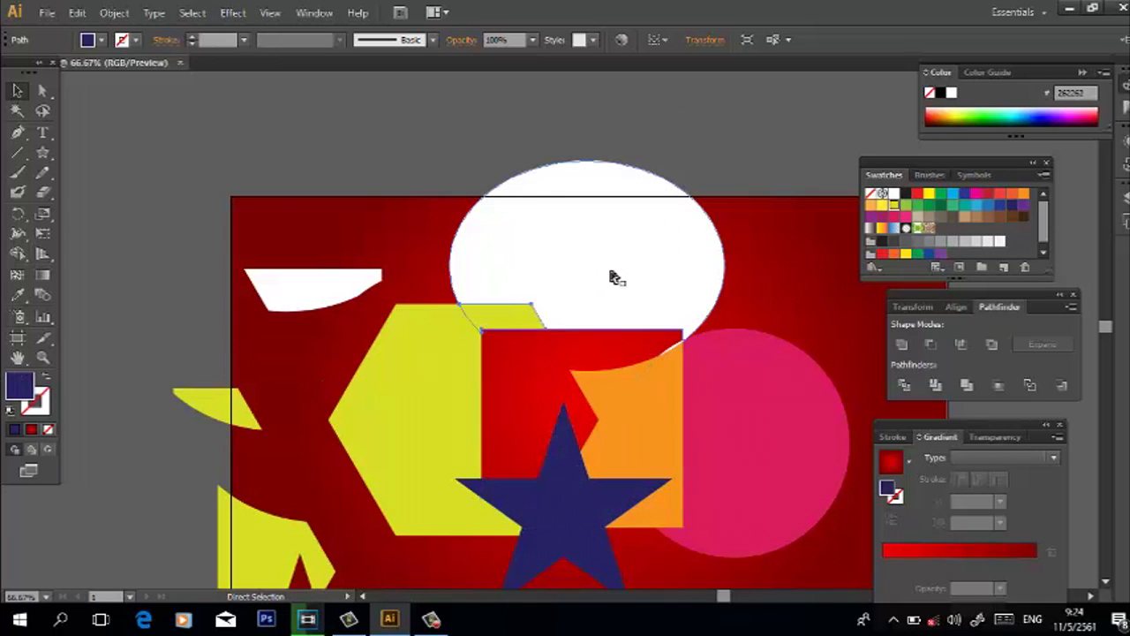
{"action": "key", "text": "ctrl+z"}
{"action": "key", "text": "ctrl+z"}
{"action": "key", "text": "ctrl+z"}
{"action": "key", "text": "ctrl+z"}
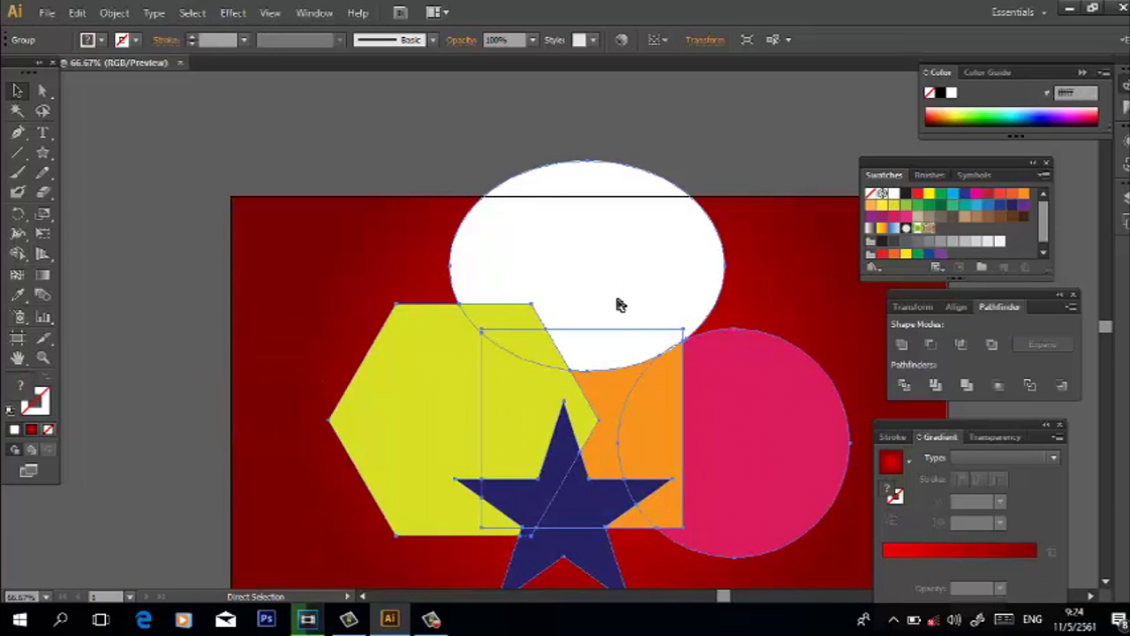
Step: Undo the moves of the divided group, the Divide operation and the last move of the five shapes
{"action": "key", "text": "ctrl+z"}
{"action": "key", "text": "ctrl+z"}
{"action": "key", "text": "ctrl+z"}
{"action": "key", "text": "ctrl+z"}
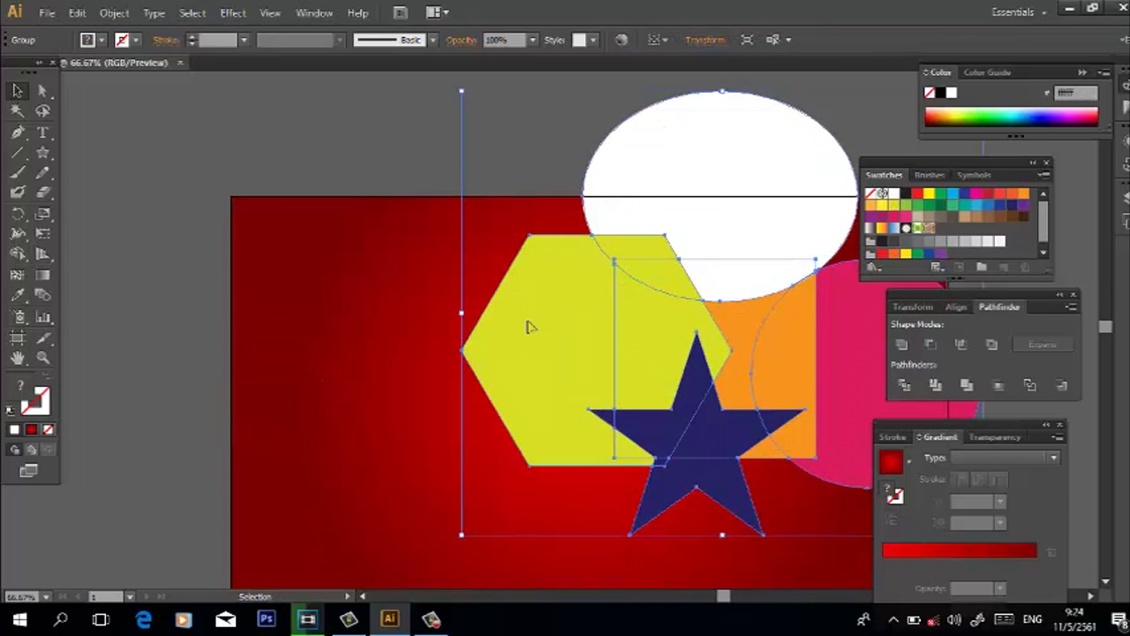
{"action": "key", "text": "ctrl+z"}
{"action": "key", "text": "ctrl+z"}
{"action": "key", "text": "ctrl+z"}
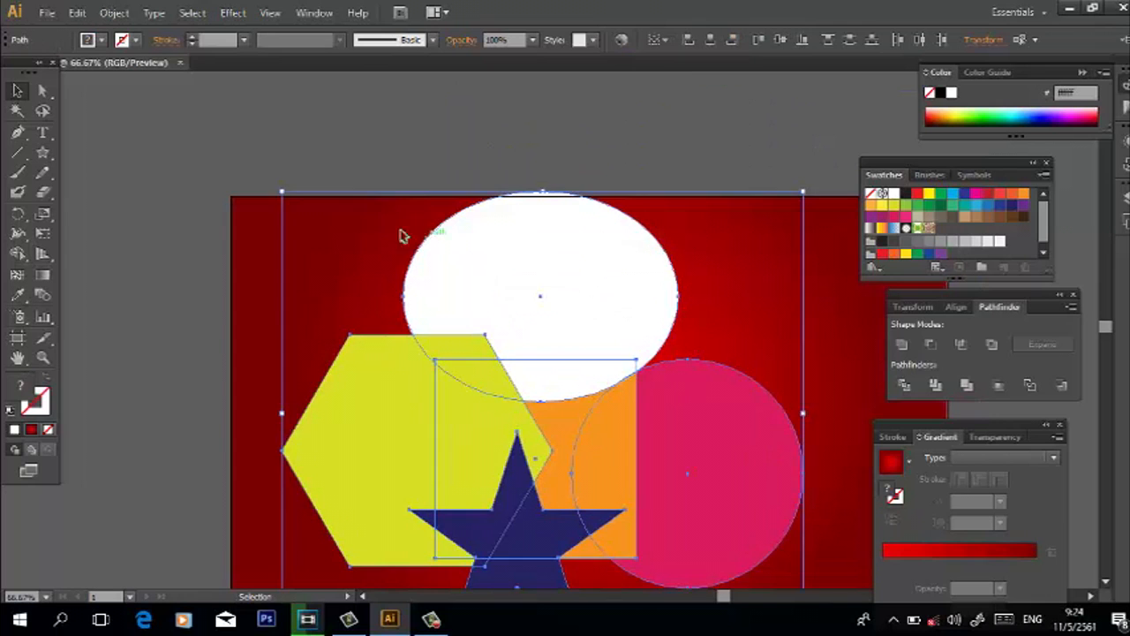
{"action": "key", "text": "ctrl+z"}
Step: Move the white ellipse up and slightly right, clear of the hexagon, square and circle
{"action": "left_click", "coordinate": [355, 179]}
{"action": "left_click", "coordinate": [574, 294]}
{"action": "left_click_drag", "start_coordinate": [577, 266], "coordinate": [590, 194]}
{"action": "left_click", "coordinate": [761, 296]}
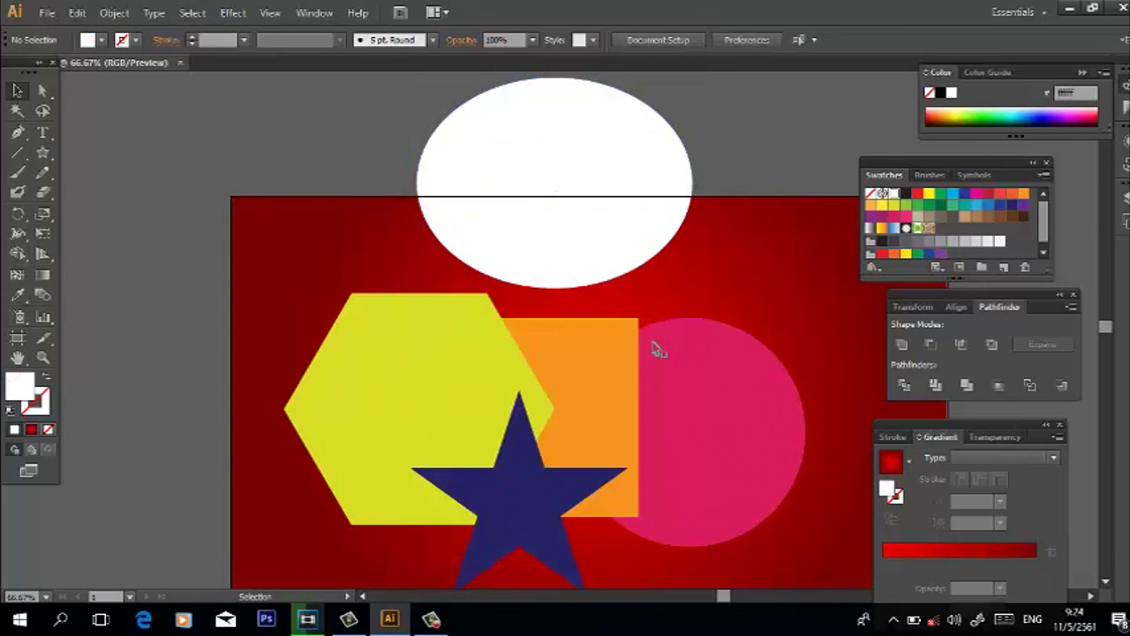
Step: Divide all five shapes with the Pathfinder, including the detached white ellipse
{"action": "left_click_drag", "start_coordinate": [201, 128], "coordinate": [803, 576]}
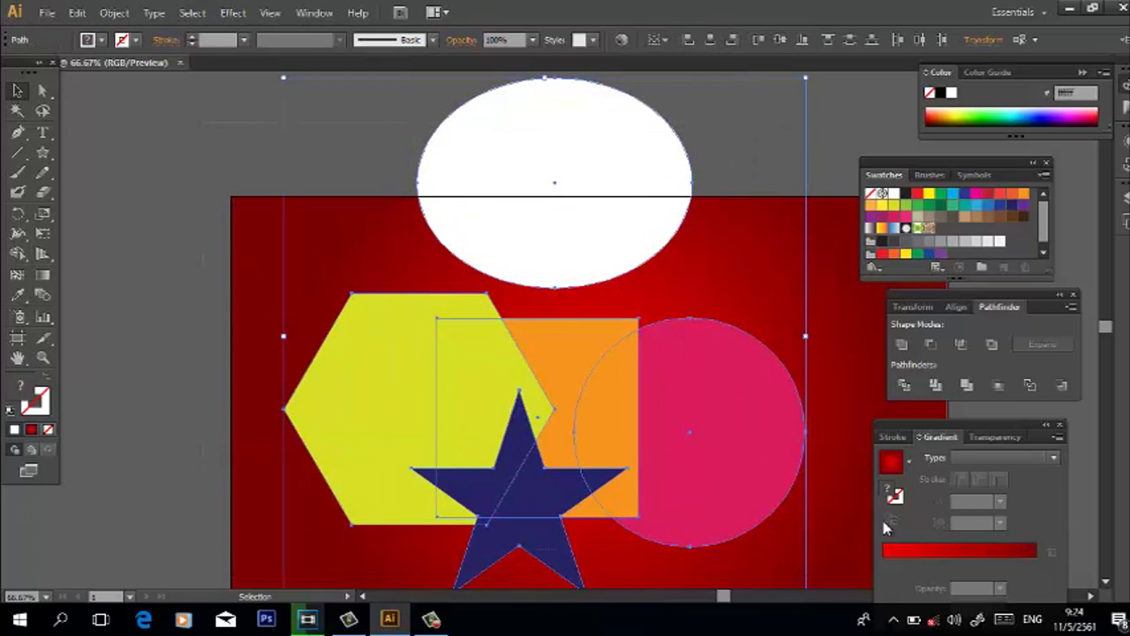
{"action": "left_click", "coordinate": [904, 385]}
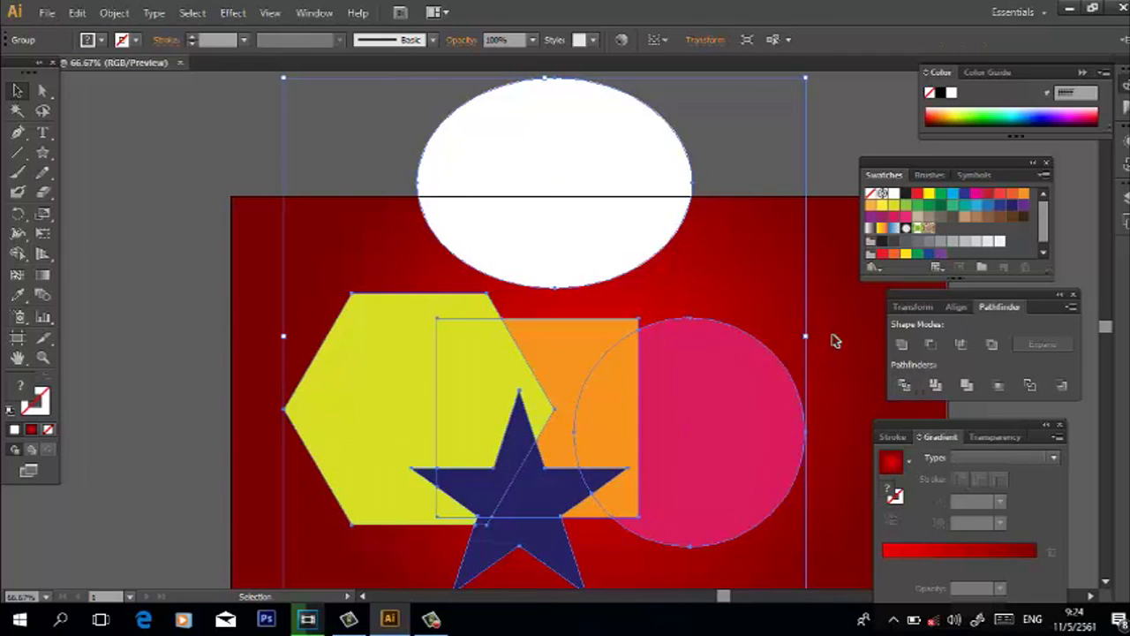
Step: Ungroup the divided shapes and move a star fragment, a hexagon fragment and the white ellipse away from their positions
{"action": "right_click", "coordinate": [667, 444]}
{"action": "left_click", "coordinate": [729, 369]}
{"action": "left_click", "coordinate": [344, 307]}
{"action": "left_click", "coordinate": [504, 484]}
{"action": "left_click_drag", "start_coordinate": [504, 485], "coordinate": [284, 249]}
{"action": "left_click_drag", "start_coordinate": [500, 401], "coordinate": [418, 277]}
{"action": "left_click_drag", "start_coordinate": [618, 255], "coordinate": [709, 379]}
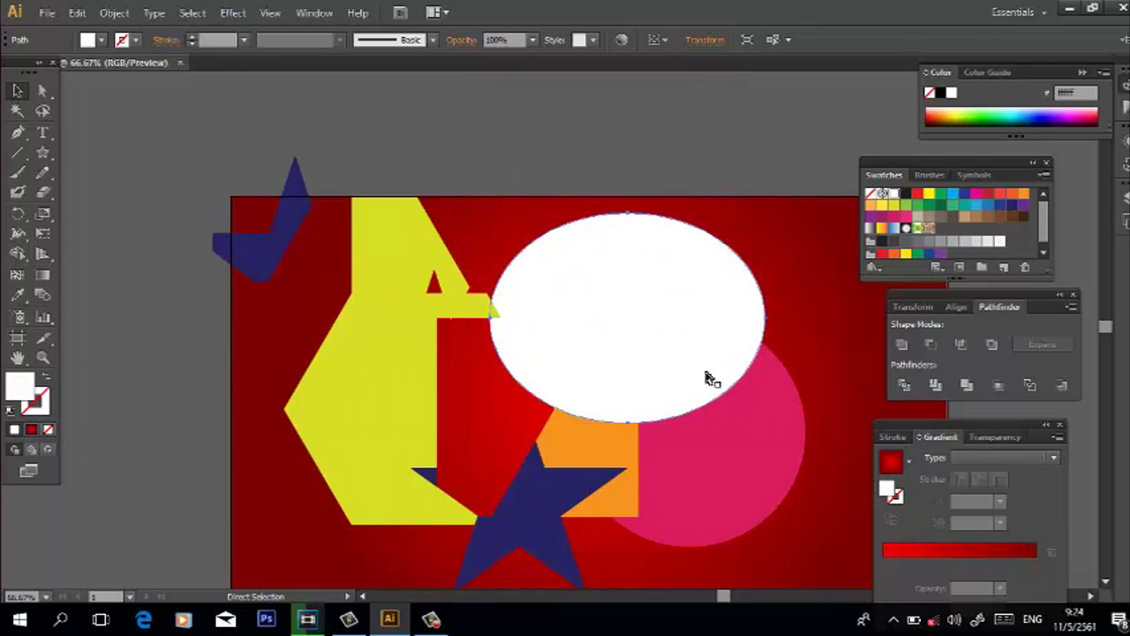
Step: Undo the fragment moves, the ungrouping, the Divide operation and the white ellipse's earlier move
{"action": "key", "text": "ctrl+z"}
{"action": "key", "text": "ctrl+z"}
{"action": "key", "text": "ctrl+z"}
{"action": "key", "text": "ctrl+z"}
{"action": "key", "text": "ctrl+z"}
{"action": "key", "text": "ctrl+z"}
{"action": "key", "text": "ctrl+z"}
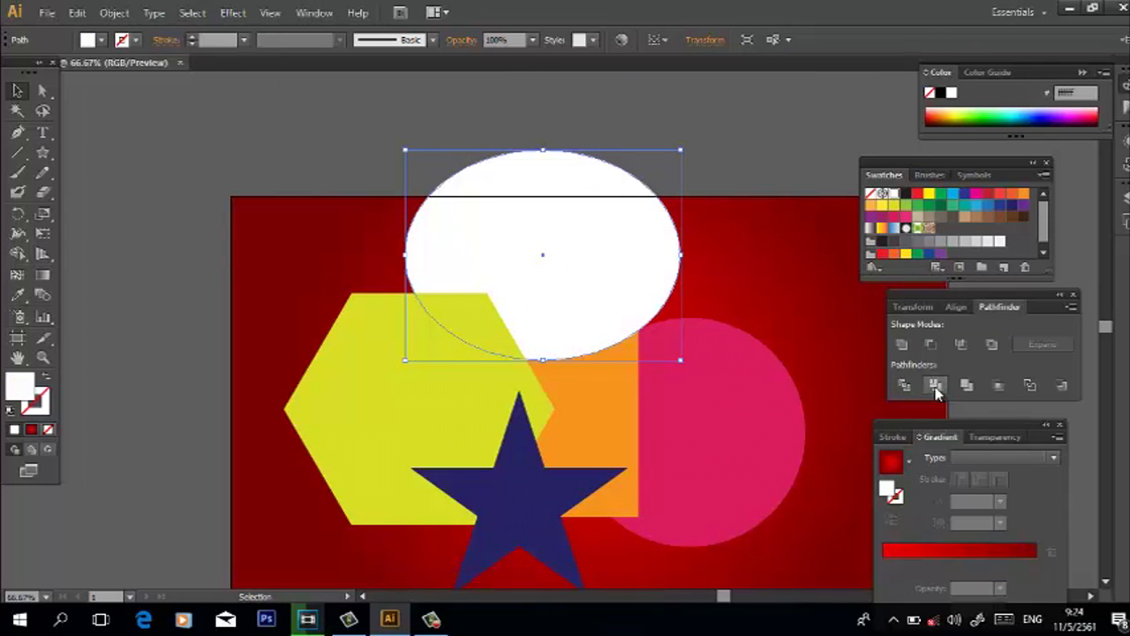
Step: Trim all five overlapping shapes with the Pathfinder and ungroup the resulting pieces
{"action": "left_click", "coordinate": [736, 356]}
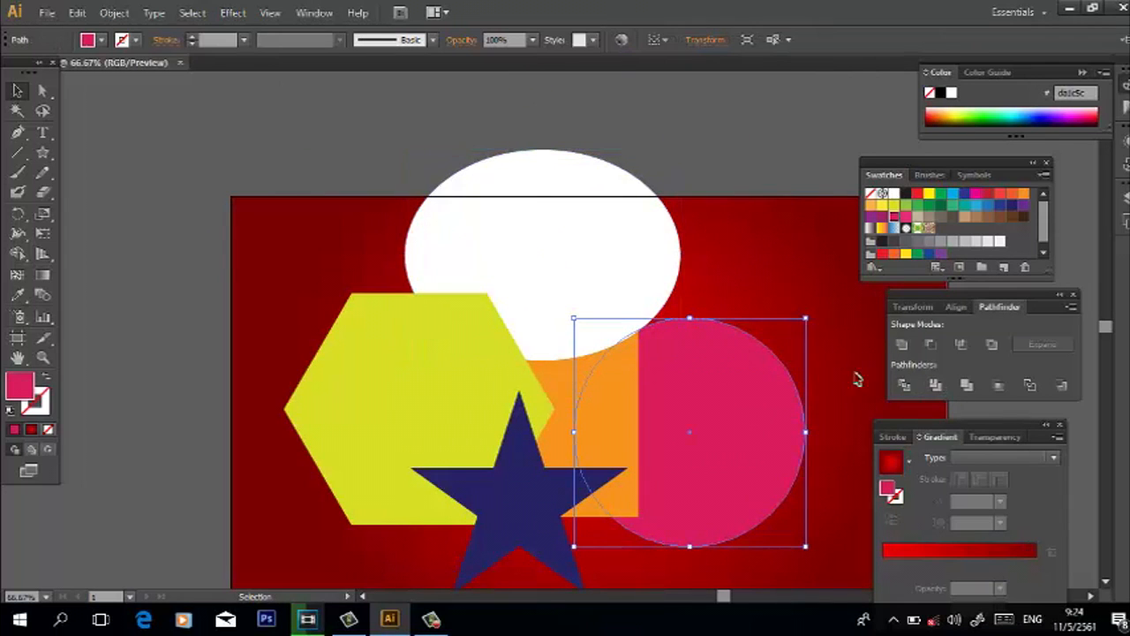
{"action": "left_click_drag", "start_coordinate": [273, 221], "coordinate": [671, 544]}
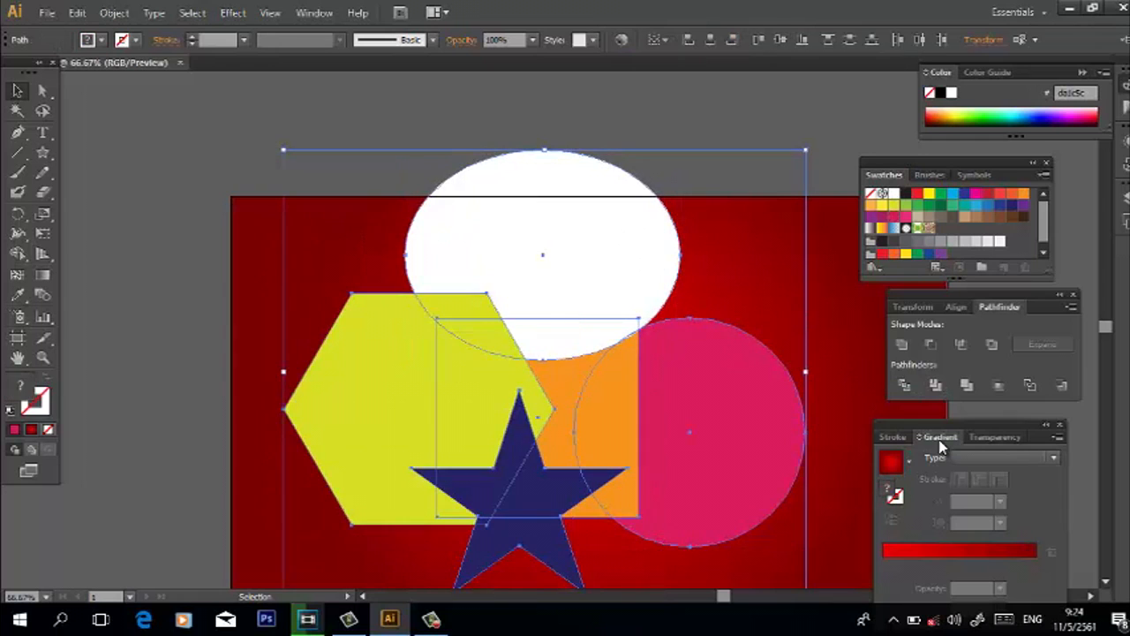
{"action": "left_click", "coordinate": [936, 385]}
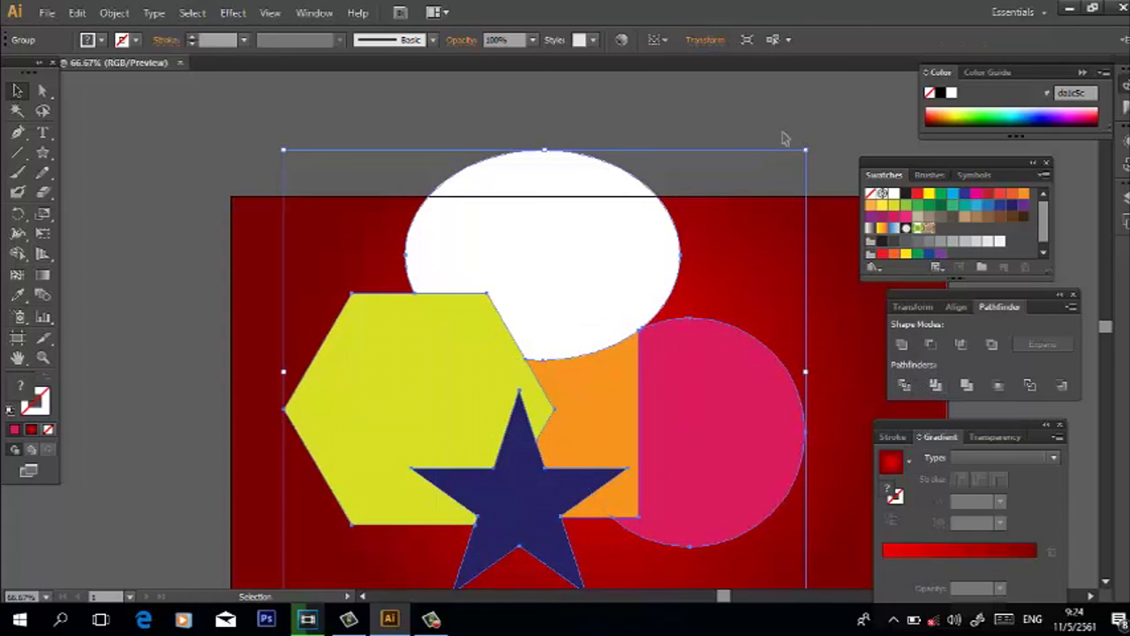
{"action": "right_click", "coordinate": [597, 323]}
{"action": "left_click", "coordinate": [650, 412]}
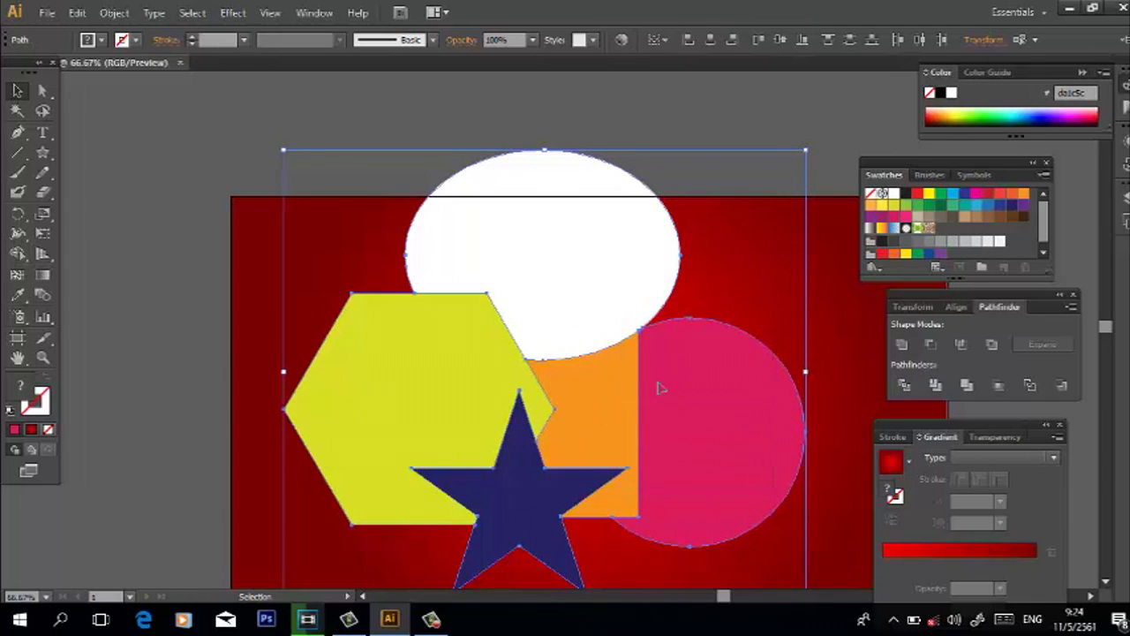
Step: Move the trimmed ellipse up, the hexagon up and left, the star down and the orange piece slightly left
{"action": "left_click", "coordinate": [220, 232]}
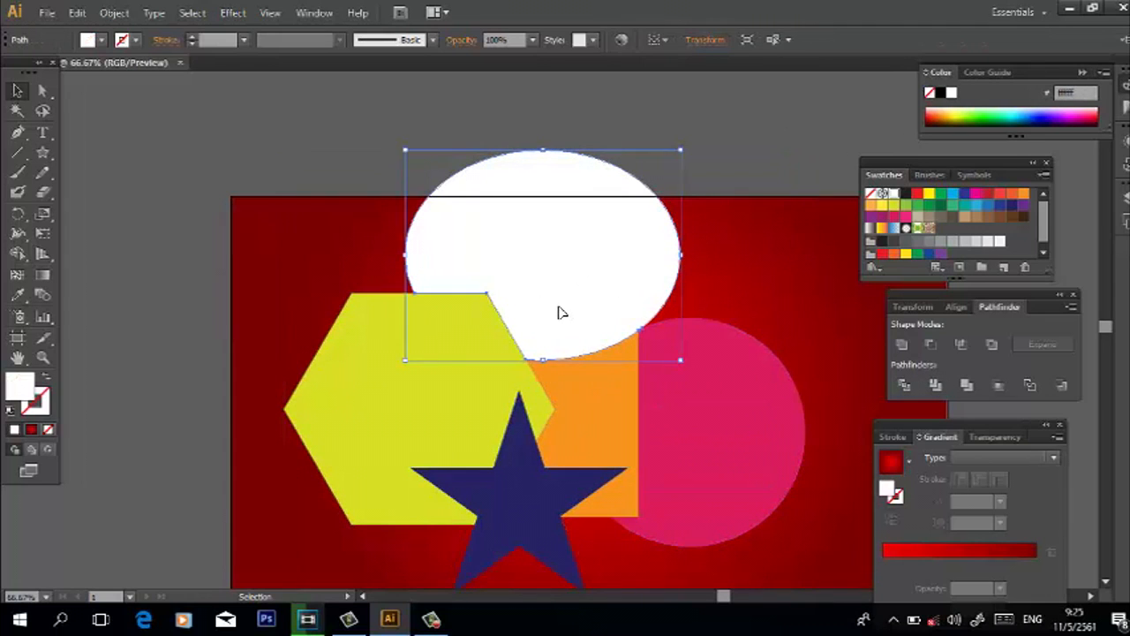
{"action": "left_click_drag", "start_coordinate": [560, 310], "coordinate": [555, 262]}
{"action": "left_click_drag", "start_coordinate": [418, 374], "coordinate": [340, 335]}
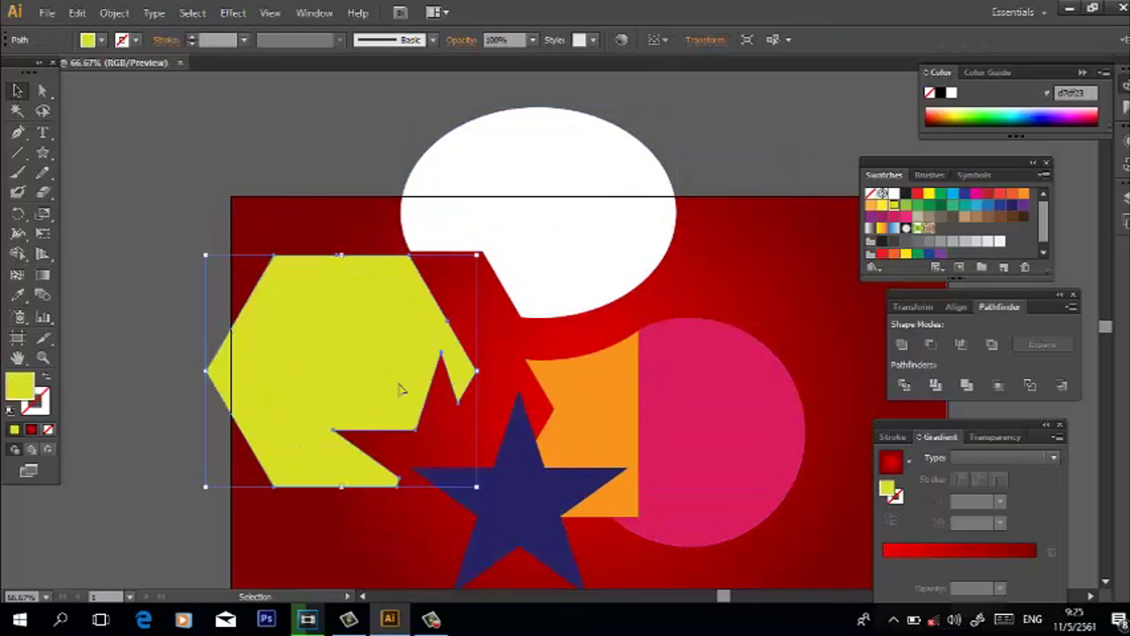
{"action": "left_click_drag", "start_coordinate": [514, 506], "coordinate": [484, 556]}
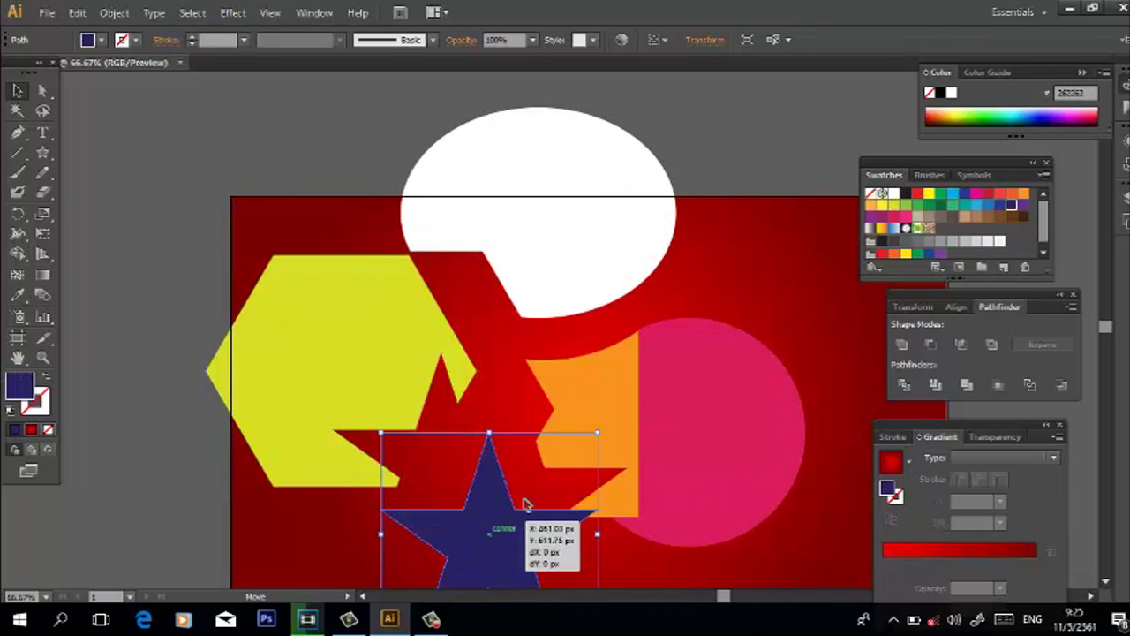
{"action": "left_click", "coordinate": [607, 440]}
{"action": "left_click_drag", "start_coordinate": [607, 440], "coordinate": [570, 428]}
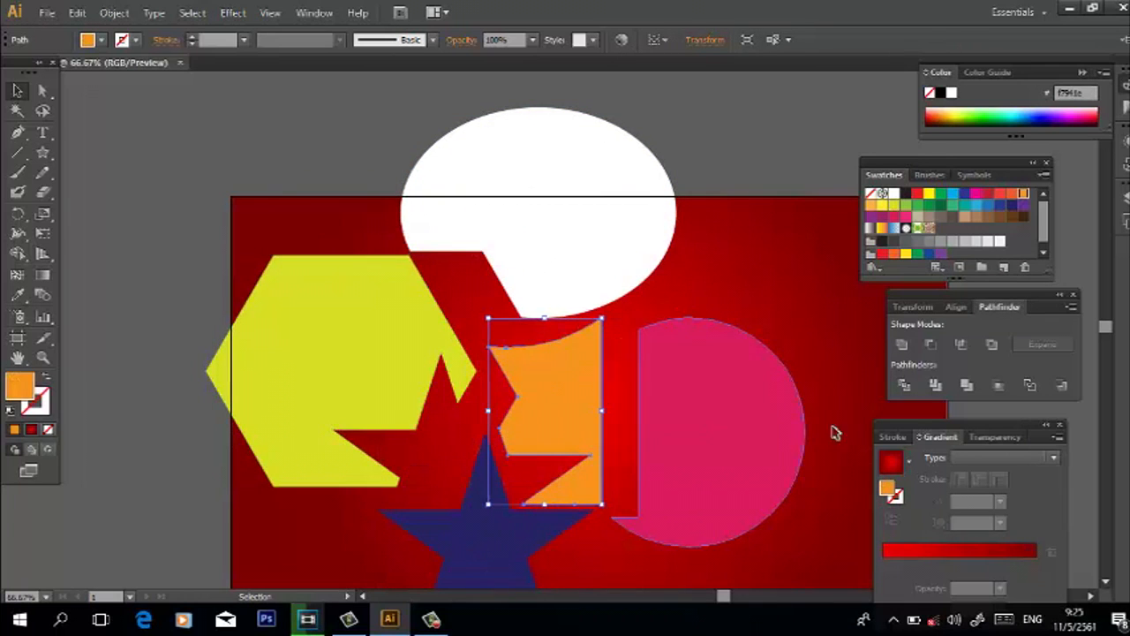
Step: Undo the moves of the trimmed pieces, the ungrouping and the Trim operation
{"action": "key", "text": "ctrl+z"}
{"action": "key", "text": "ctrl+z"}
{"action": "key", "text": "ctrl+z"}
{"action": "key", "text": "ctrl+z"}
{"action": "key", "text": "ctrl+z"}
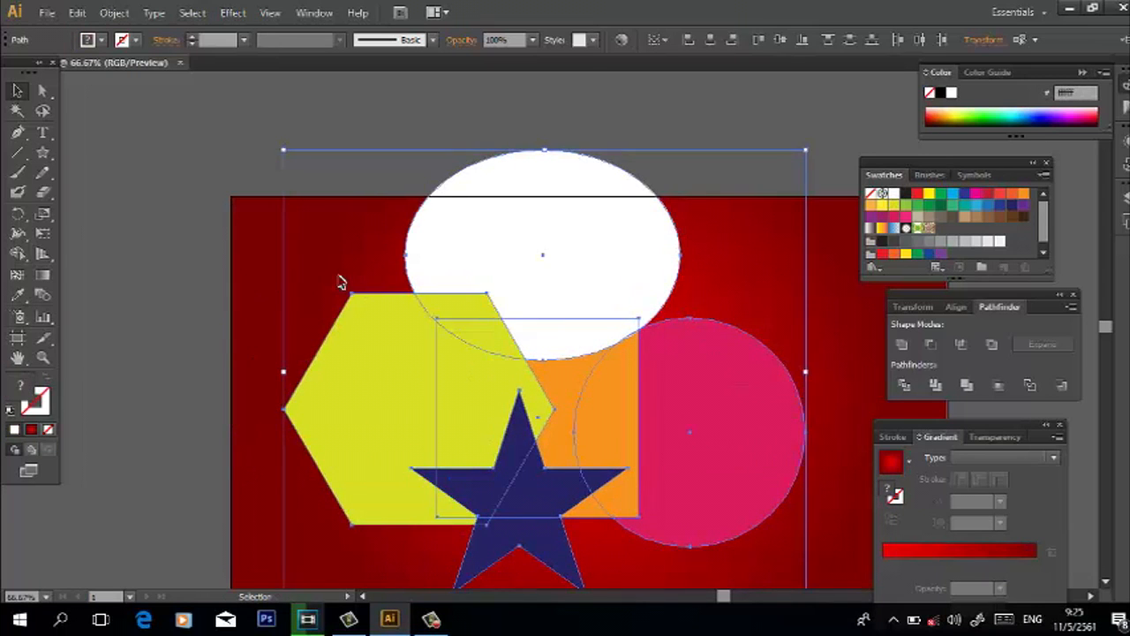
Step: Merge all five overlapping shapes with the Pathfinder and ungroup the resulting pieces
{"action": "left_click", "coordinate": [348, 250]}
{"action": "left_click", "coordinate": [553, 291]}
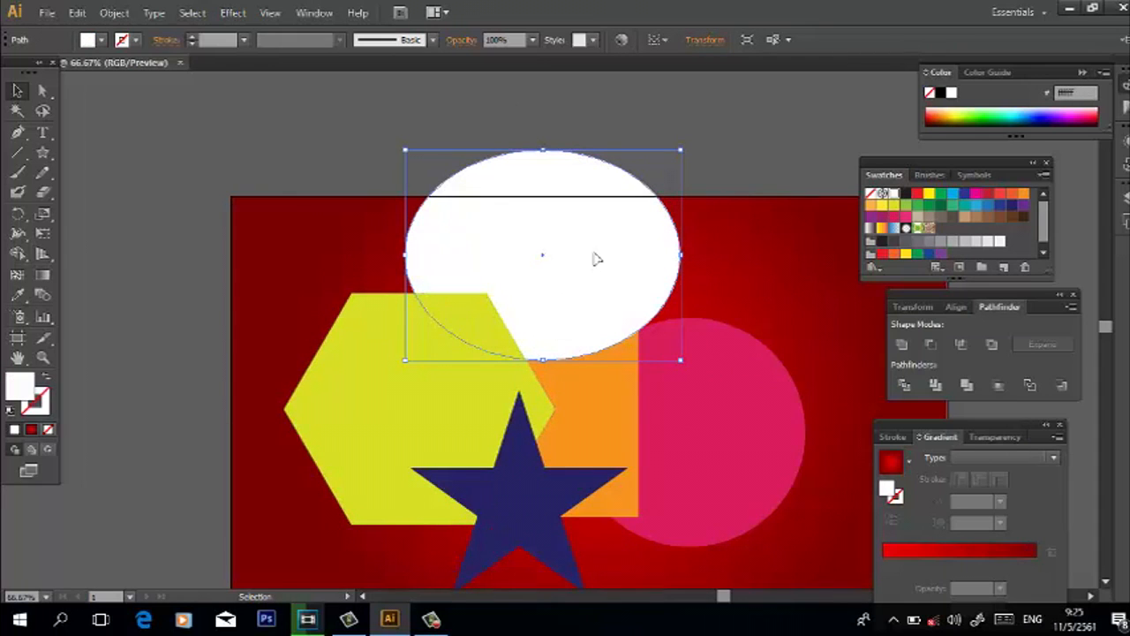
{"action": "left_click", "coordinate": [777, 311]}
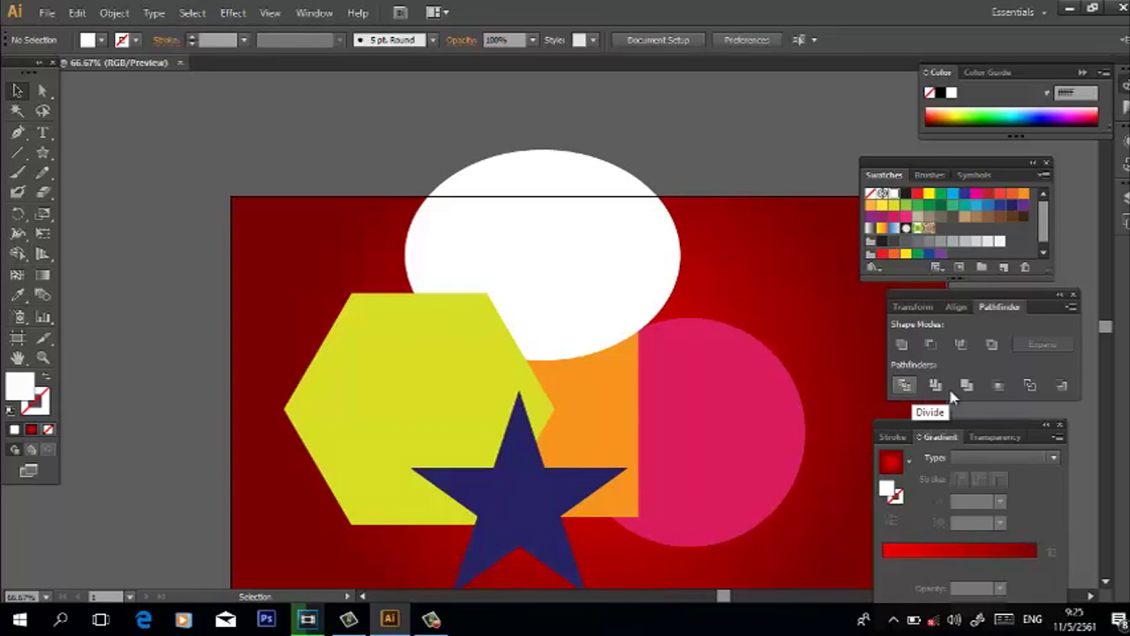
{"action": "left_click_drag", "start_coordinate": [313, 207], "coordinate": [641, 506]}
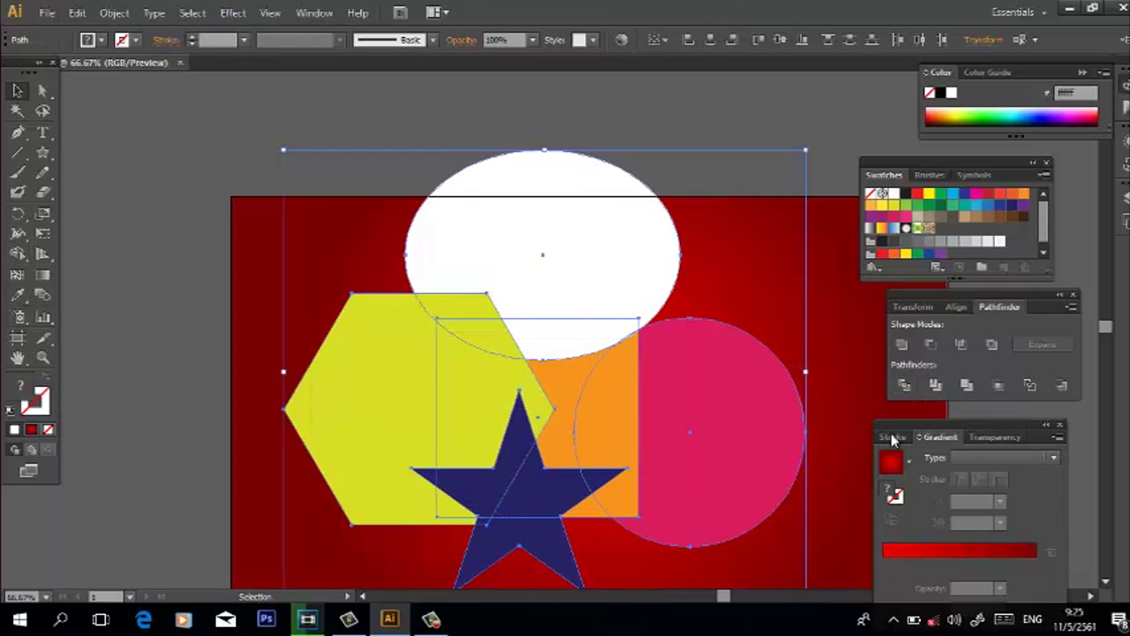
{"action": "left_click", "coordinate": [965, 386]}
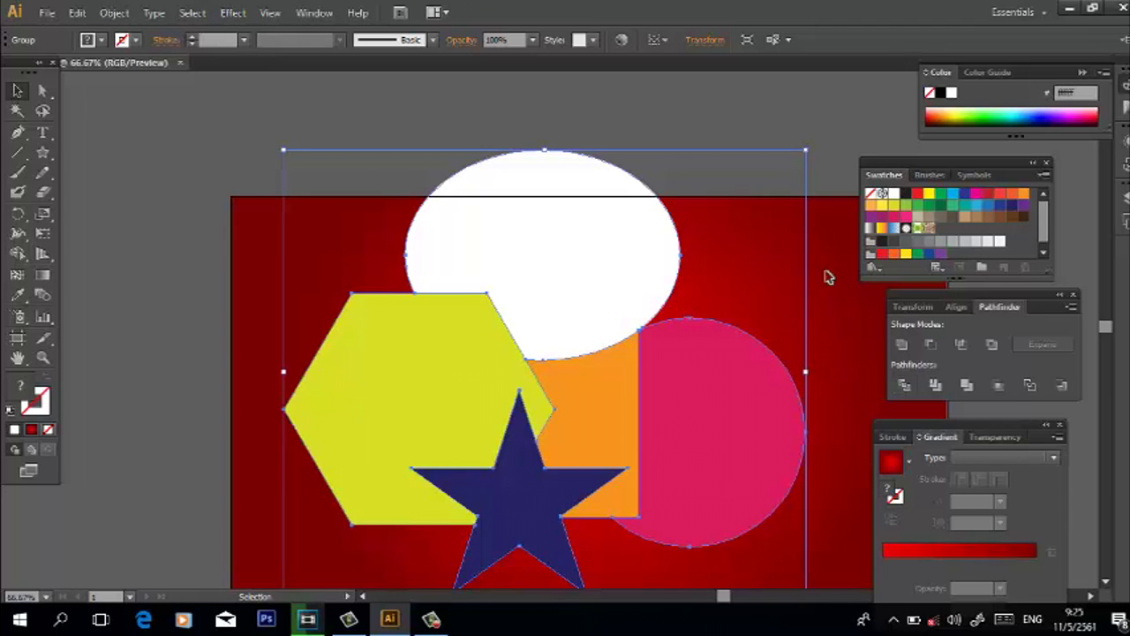
{"action": "right_click", "coordinate": [574, 280]}
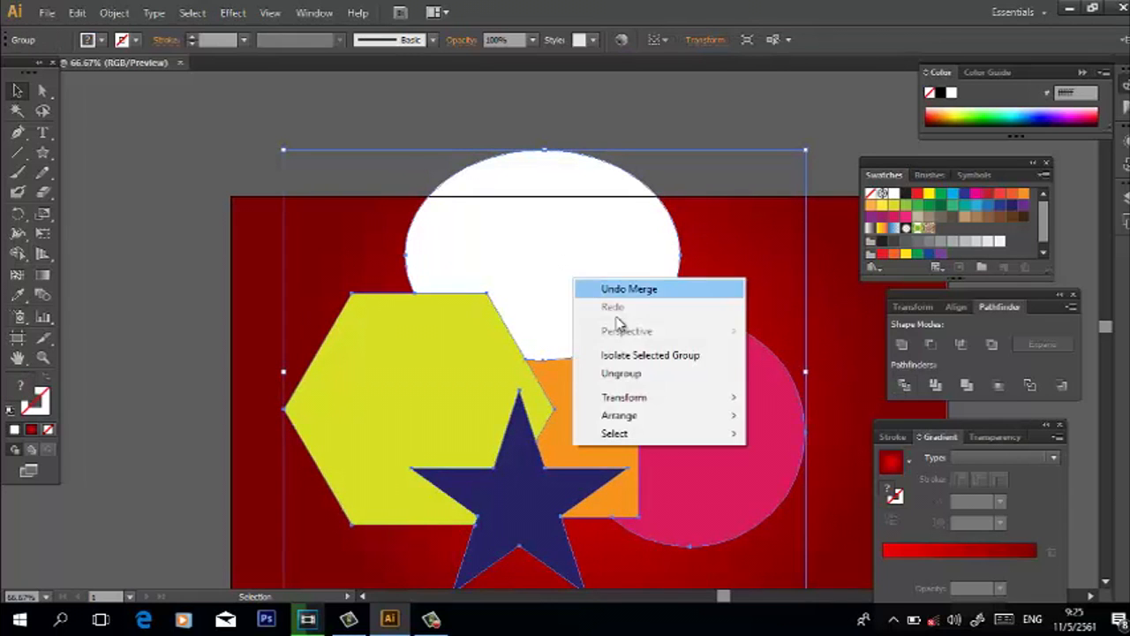
{"action": "left_click", "coordinate": [638, 373]}
Step: Move the merged white piece up, the hexagon up and left, and the orange piece slightly up
{"action": "left_click", "coordinate": [253, 227]}
{"action": "left_click_drag", "start_coordinate": [536, 281], "coordinate": [543, 221]}
{"action": "left_click_drag", "start_coordinate": [425, 374], "coordinate": [316, 324]}
{"action": "left_click_drag", "start_coordinate": [562, 382], "coordinate": [559, 374]}
Step: Undo the moves of the white, hexagon and orange merged pieces
{"action": "key", "text": "ctrl+z"}
{"action": "key", "text": "ctrl+z"}
{"action": "key", "text": "ctrl+z"}
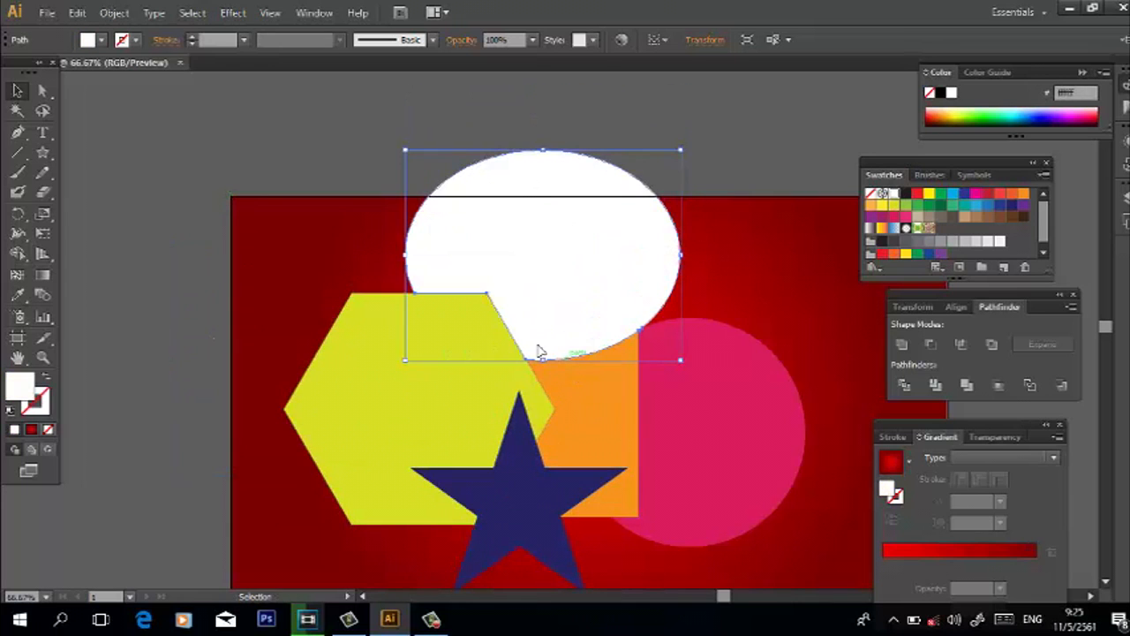
Step: Move all the merged pieces together slightly left and down
{"action": "left_click", "coordinate": [298, 189]}
{"action": "left_click_drag", "start_coordinate": [284, 200], "coordinate": [675, 493]}
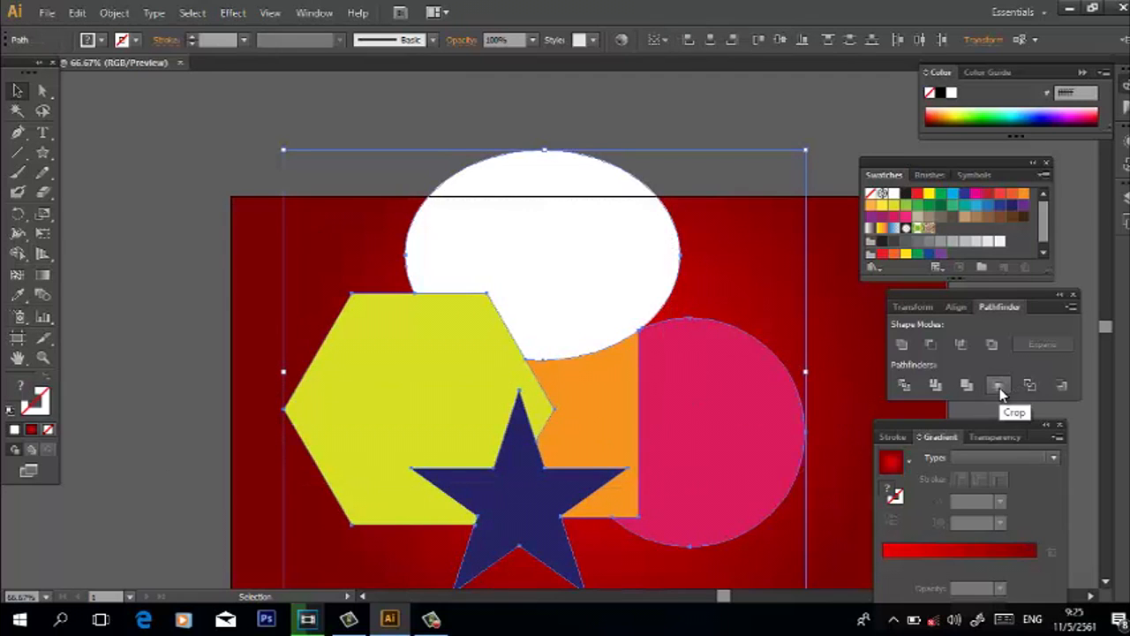
{"action": "left_click", "coordinate": [580, 123]}
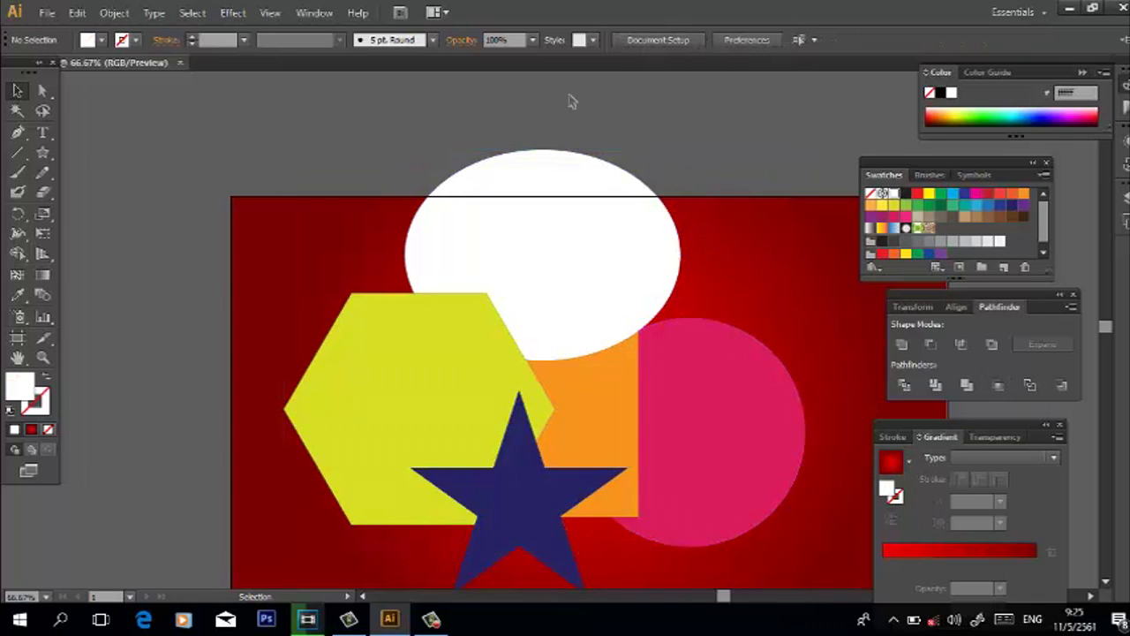
{"action": "left_click", "coordinate": [586, 421]}
{"action": "left_click_drag", "start_coordinate": [322, 193], "coordinate": [711, 488]}
{"action": "left_click_drag", "start_coordinate": [598, 471], "coordinate": [567, 477]}
{"action": "left_click", "coordinate": [456, 103]}
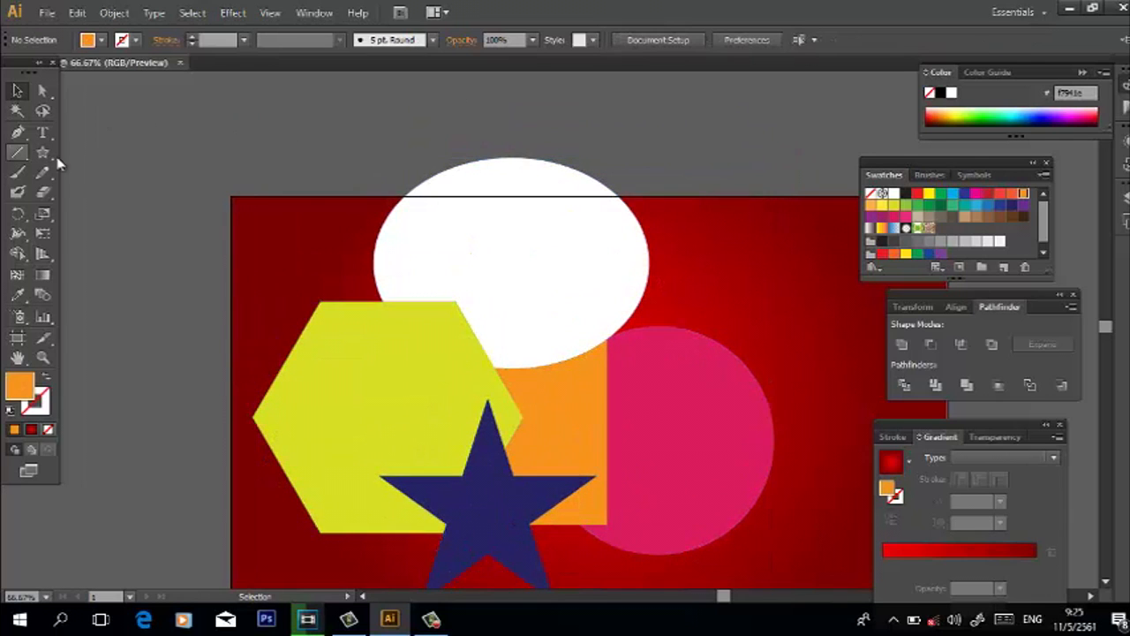
{"action": "left_click", "coordinate": [450, 375]}
{"action": "left_click", "coordinate": [507, 297]}
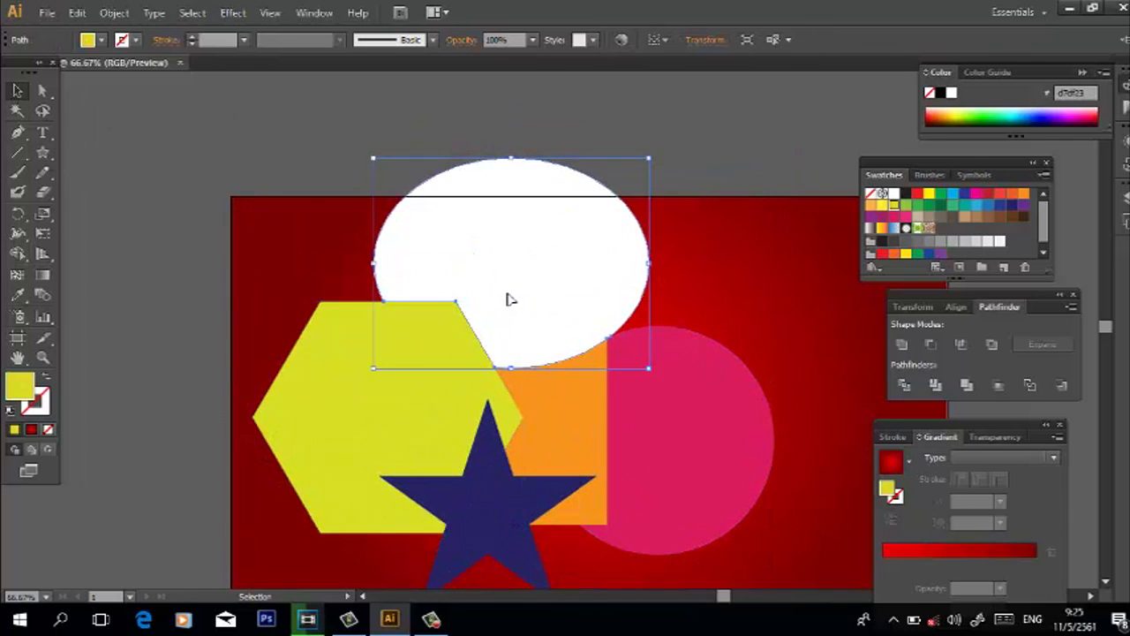
{"action": "left_click", "coordinate": [656, 467]}
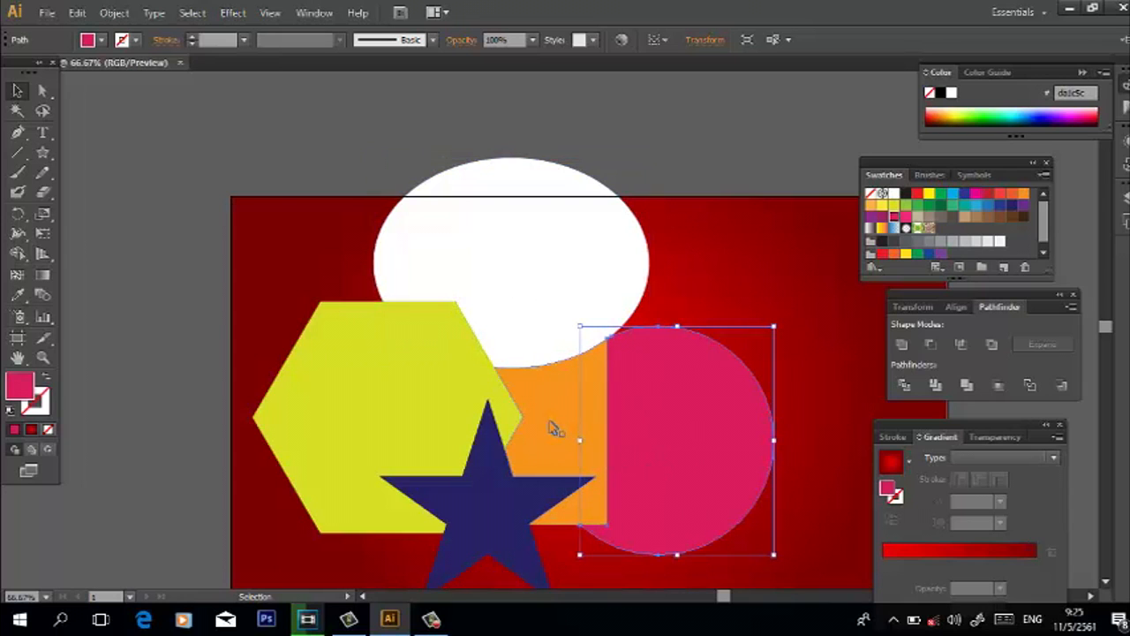
{"action": "left_click", "coordinate": [552, 428]}
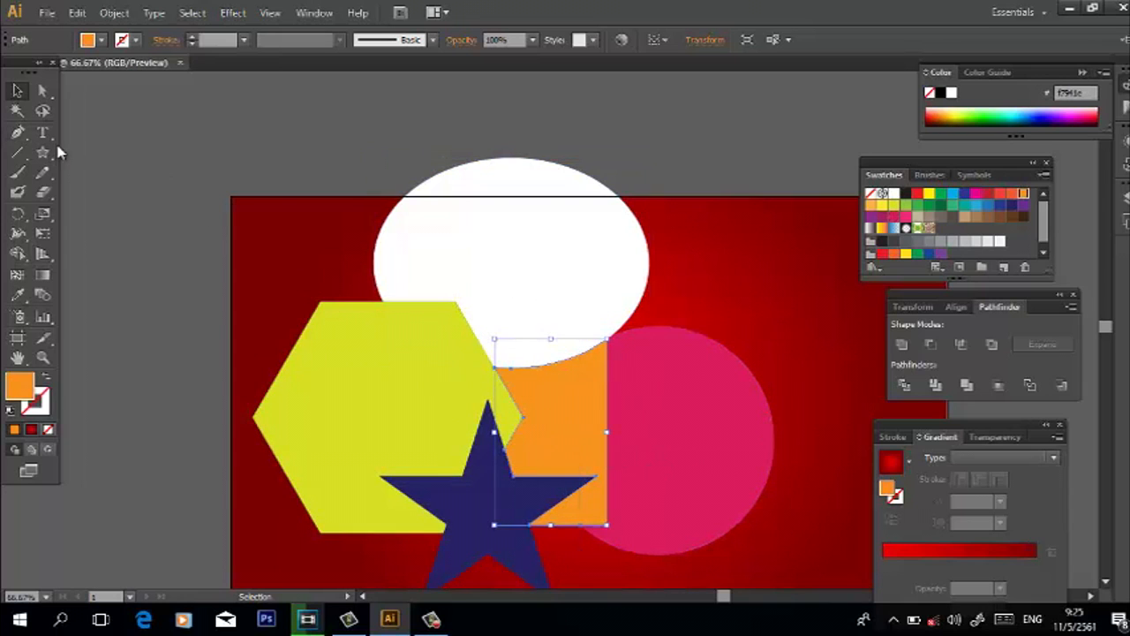
Step: Draw a circle over the middle of the merged pieces, fill it with pink and move it slightly up
{"action": "left_click_drag", "start_coordinate": [51, 155], "coordinate": [97, 206]}
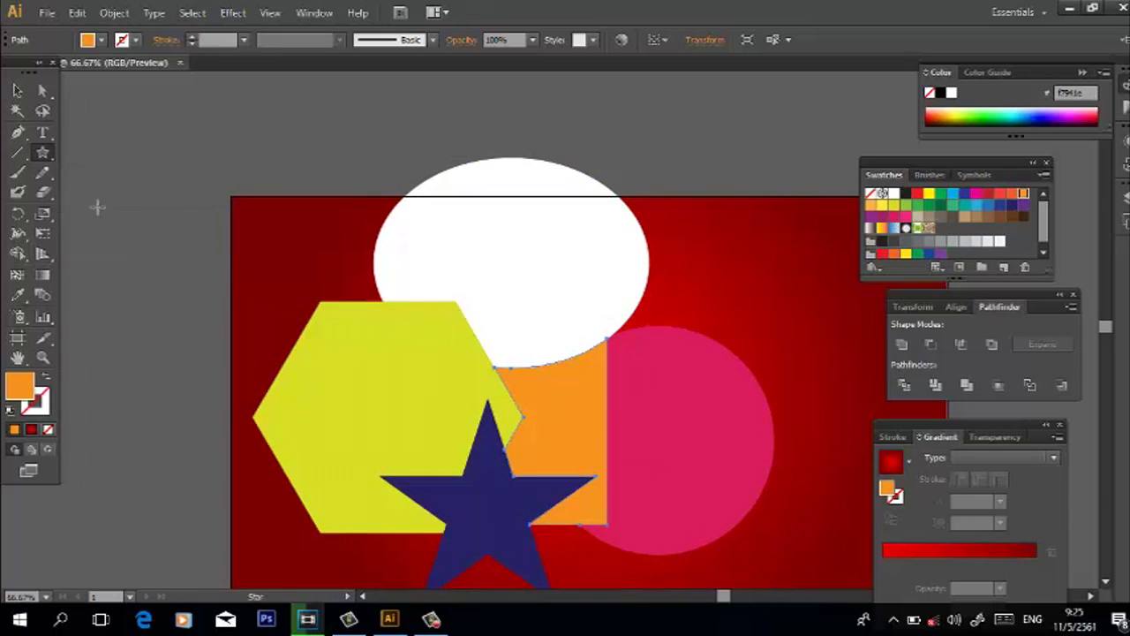
{"action": "key", "text": "l"}
{"action": "left_click_drag", "start_coordinate": [493, 402], "coordinate": [613, 484]}
{"action": "left_click", "coordinate": [16, 91]}
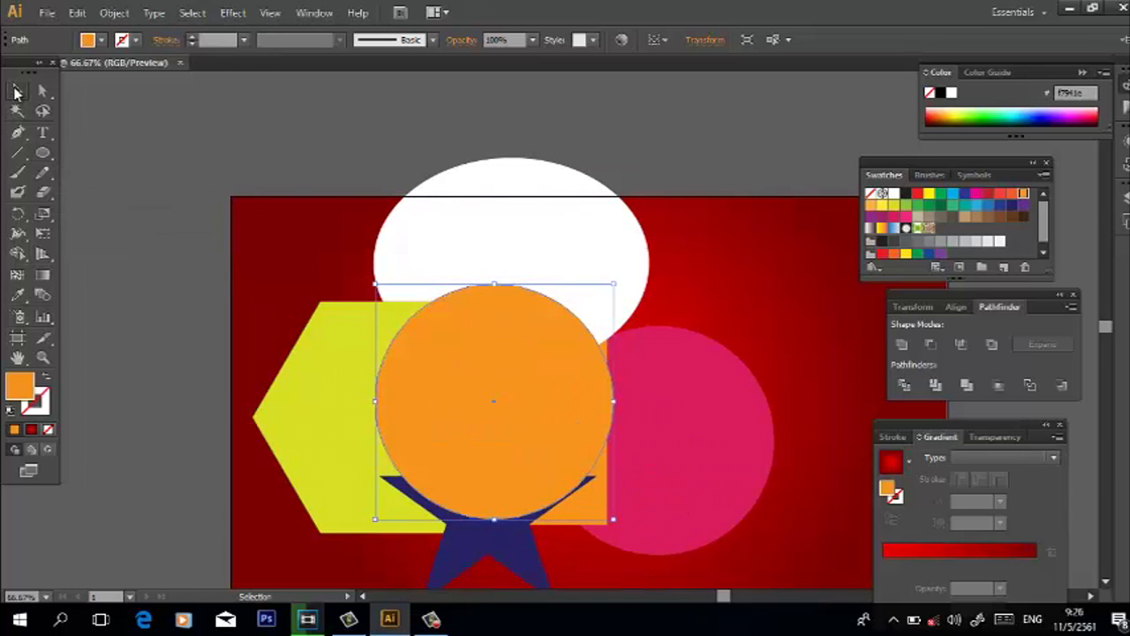
{"action": "left_click", "coordinate": [906, 218]}
{"action": "left_click_drag", "start_coordinate": [576, 381], "coordinate": [581, 361]}
Step: Crop all the pieces to the pink circle with the Pathfinder and move the cropped group around the artboard
{"action": "left_click_drag", "start_coordinate": [253, 224], "coordinate": [694, 533]}
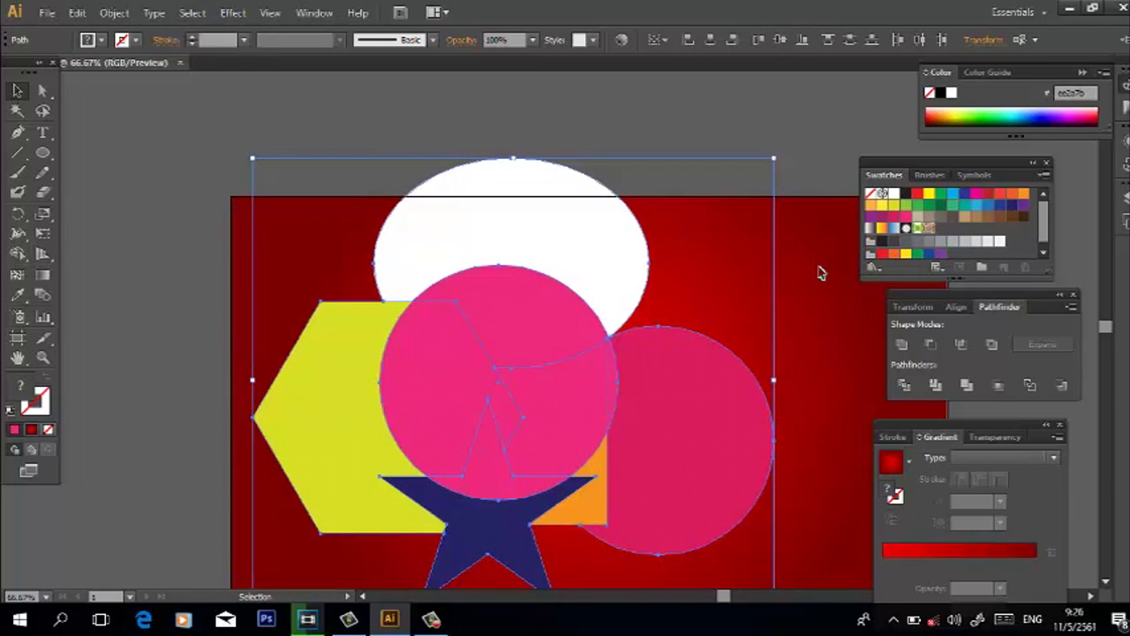
{"action": "left_click", "coordinate": [996, 395]}
{"action": "left_click", "coordinate": [732, 308]}
{"action": "left_click_drag", "start_coordinate": [547, 474], "coordinate": [507, 430]}
{"action": "left_click", "coordinate": [612, 371]}
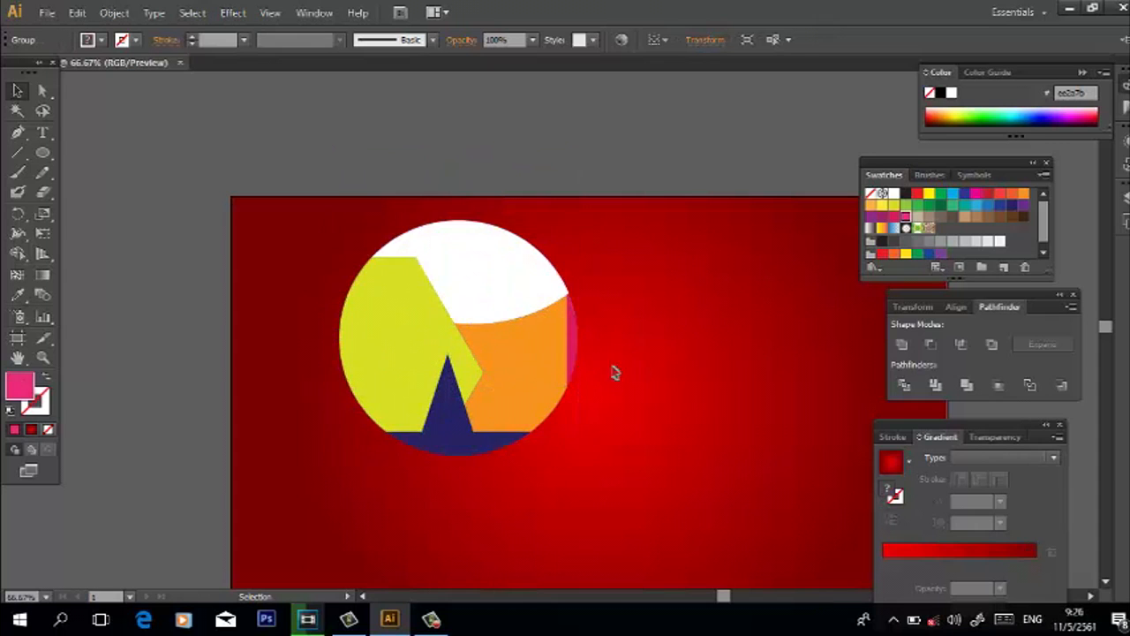
{"action": "left_click_drag", "start_coordinate": [498, 311], "coordinate": [529, 348]}
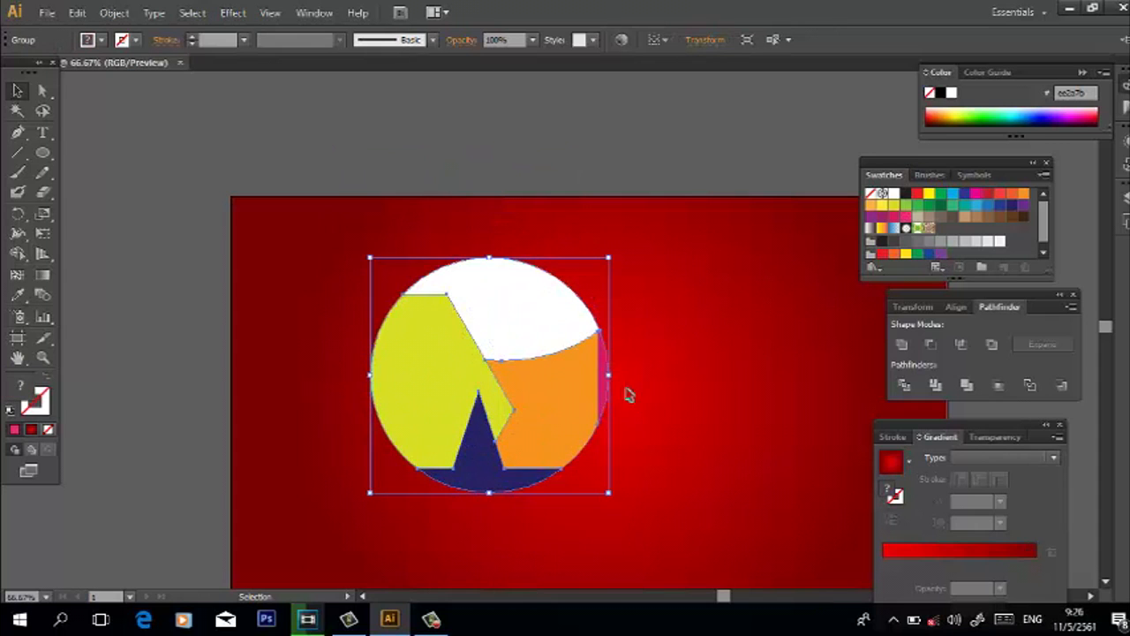
Step: Undo the cropped group's moves and the Crop operation, and delete the pink circle
{"action": "key", "text": "ctrl+z"}
{"action": "key", "text": "ctrl+z"}
{"action": "key", "text": "ctrl+z"}
{"action": "key", "text": "ctrl+z"}
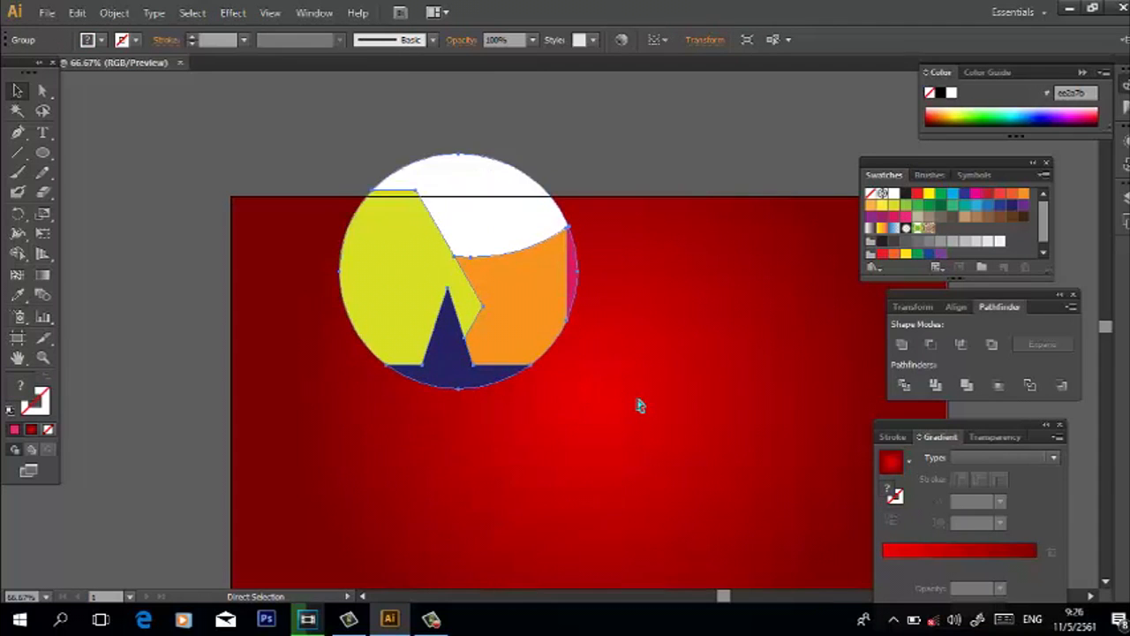
{"action": "key", "text": "ctrl+z"}
{"action": "key", "text": "v"}
{"action": "left_click", "coordinate": [586, 358]}
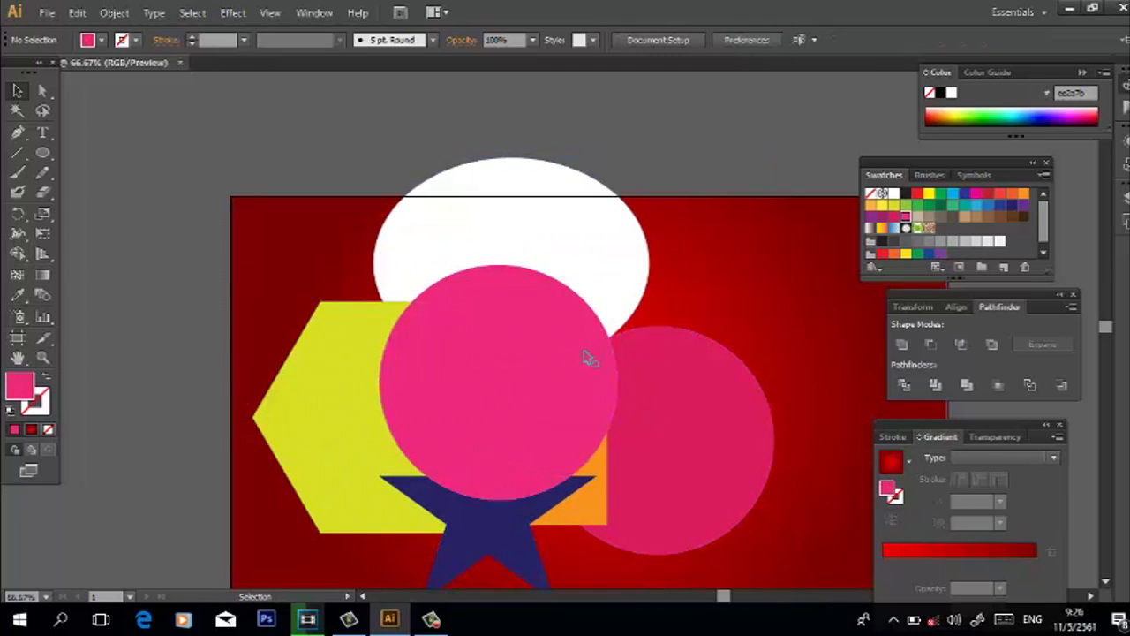
{"action": "key", "text": "Delete"}
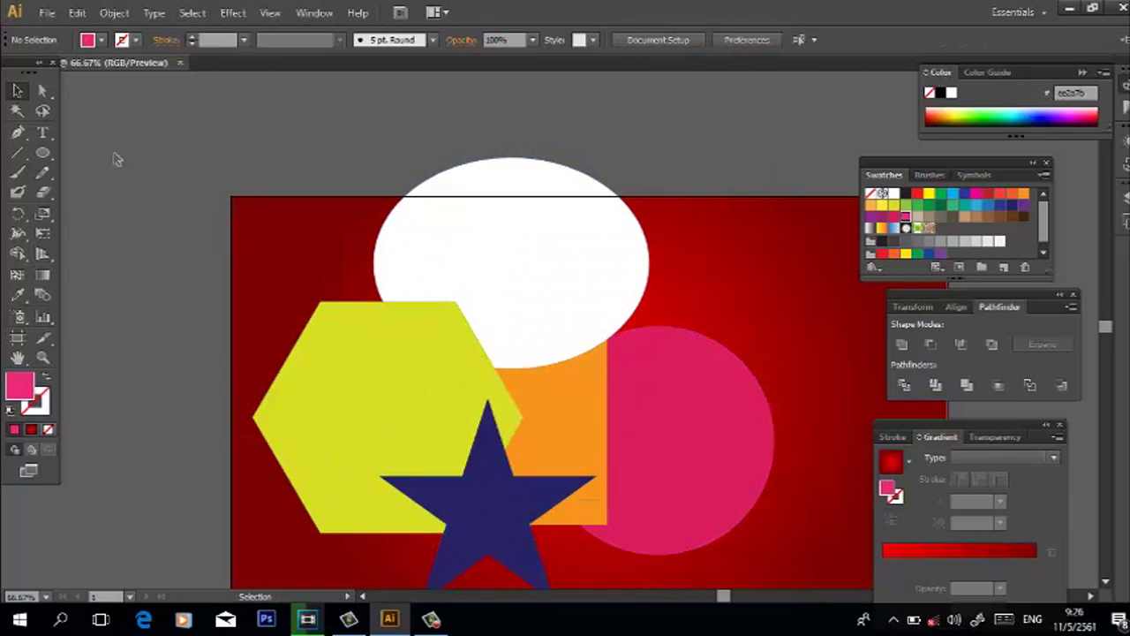
Step: Draw a pink square over the hexagon, ellipse and star, and crop all the pieces to it with the Pathfinder
{"action": "left_click_drag", "start_coordinate": [42, 152], "coordinate": [99, 152]}
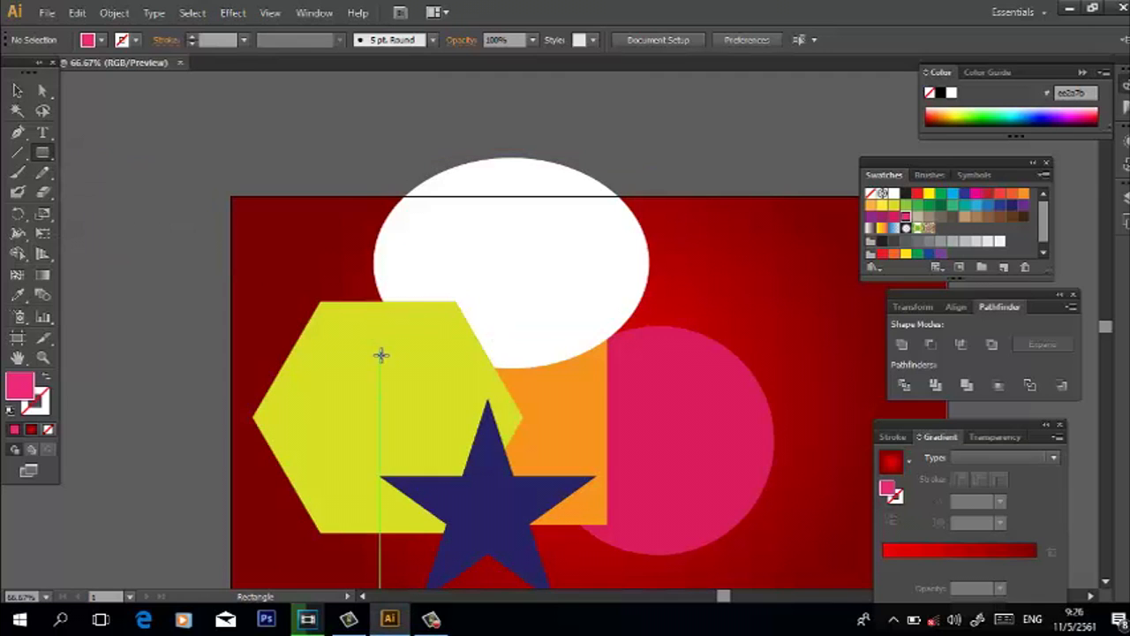
{"action": "left_click_drag", "start_coordinate": [449, 386], "coordinate": [585, 517]}
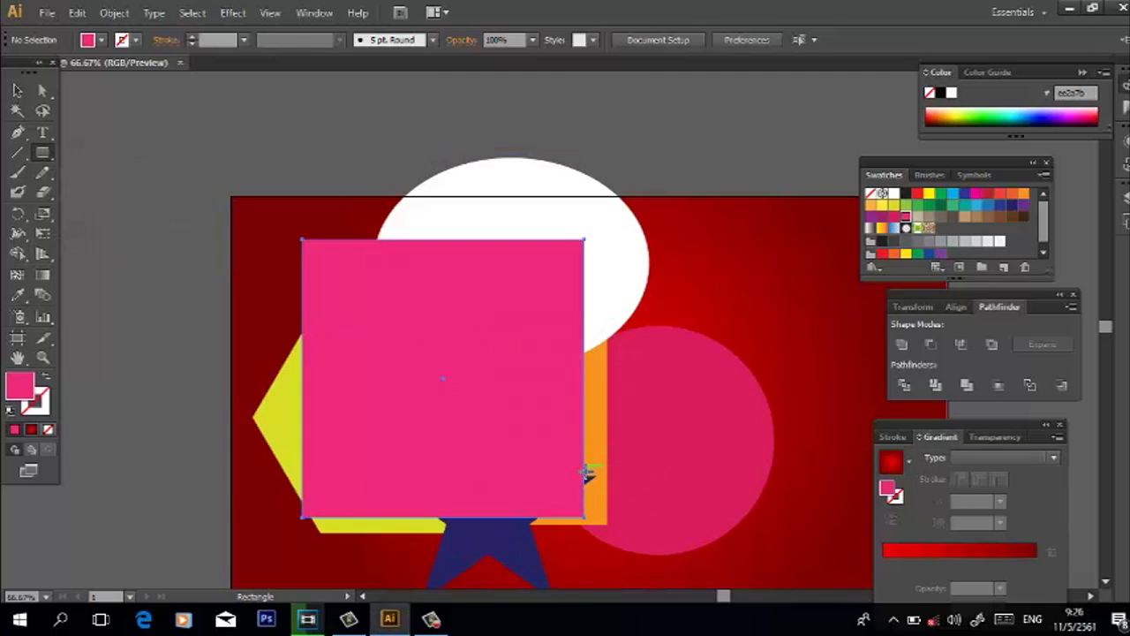
{"action": "left_click", "coordinate": [16, 91]}
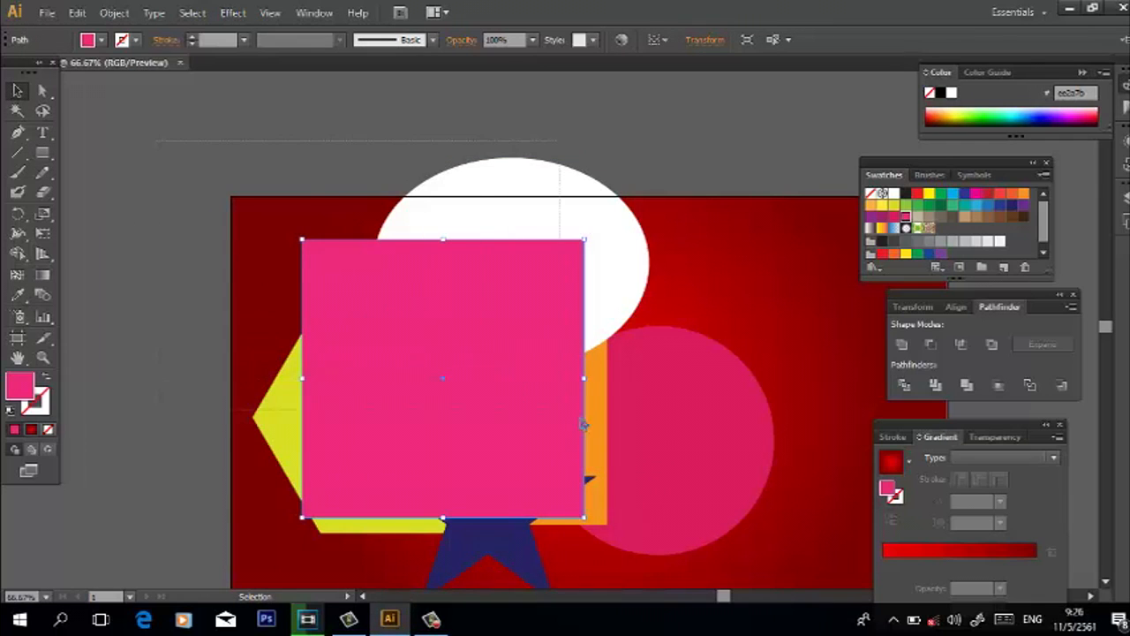
{"action": "key", "text": "ctrl+a"}
{"action": "left_click", "coordinate": [1000, 385]}
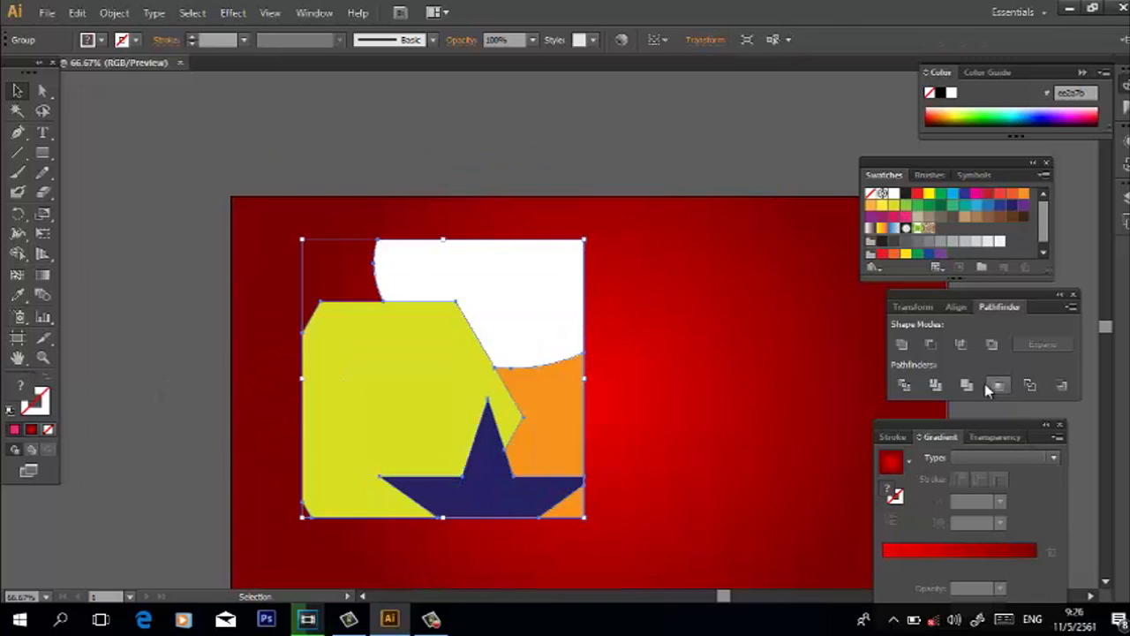
Step: Move the cropped group slightly up, undo the move and the Crop operation, and delete the pink square
{"action": "left_click", "coordinate": [751, 297]}
{"action": "left_click_drag", "start_coordinate": [474, 415], "coordinate": [517, 348]}
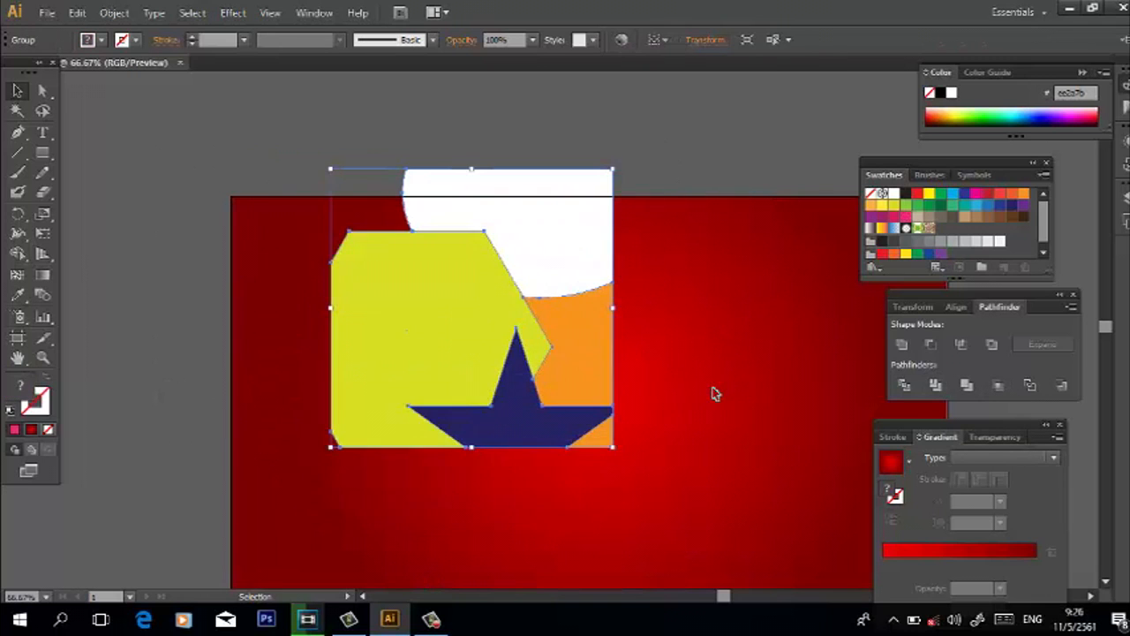
{"action": "key", "text": "ctrl+z"}
{"action": "key", "text": "ctrl+z"}
{"action": "key", "text": "Delete"}
{"action": "key", "text": "v"}
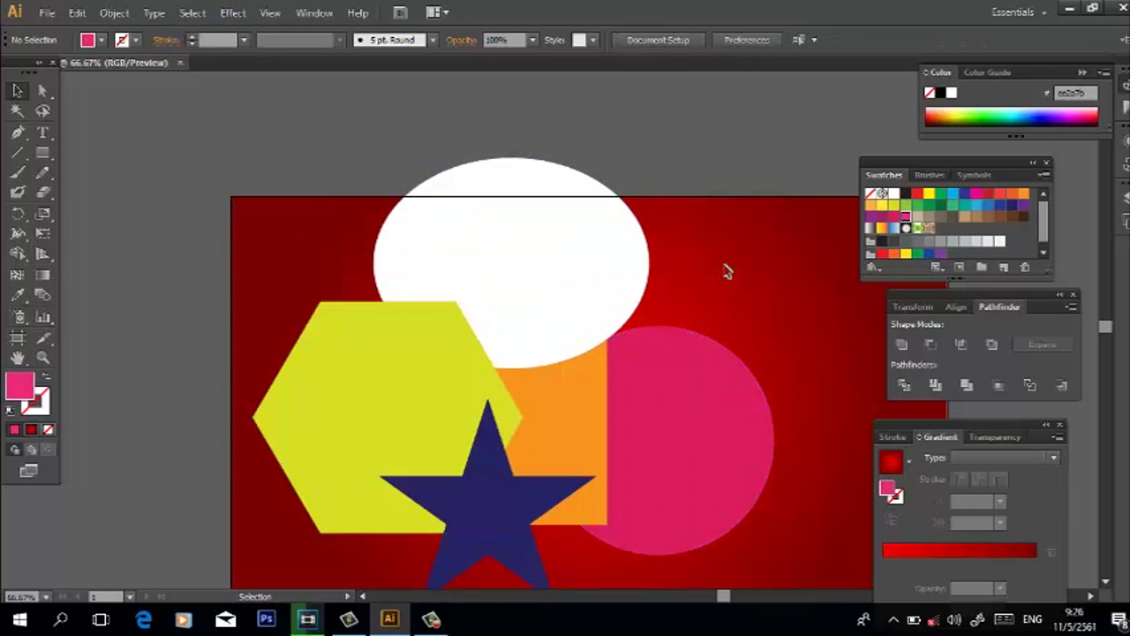
{"action": "left_click", "coordinate": [467, 441]}
{"action": "mouse_move", "coordinate": [714, 461]}
{"action": "left_mouse_down"}
{"action": "mouse_move", "coordinate": [676, 452]}
{"action": "mouse_move", "coordinate": [722, 457]}
{"action": "left_mouse_up"}
{"action": "key", "text": "ctrl+c"}
{"action": "key", "text": "ctrl+v"}
{"action": "left_click_drag", "start_coordinate": [512, 442], "coordinate": [579, 346]}
{"action": "key", "text": "Delete"}
Step: Convert all the pieces to outlines with the Pathfinder and move the outlined group slightly up
{"action": "left_click", "coordinate": [538, 308]}
{"action": "left_click_drag", "start_coordinate": [262, 199], "coordinate": [679, 487]}
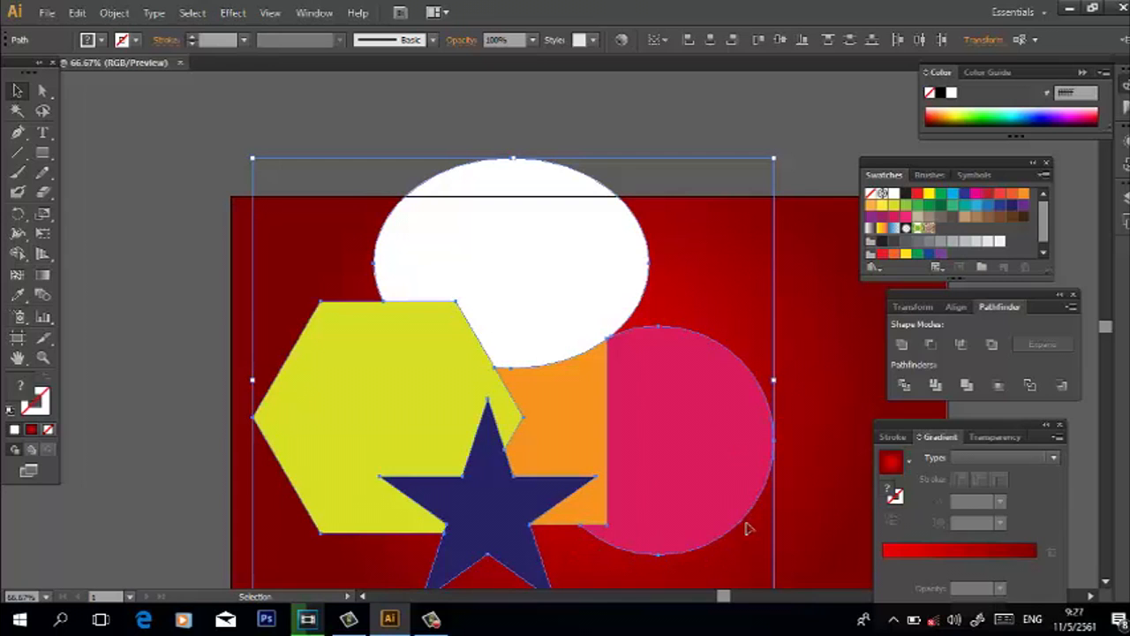
{"action": "left_click", "coordinate": [1019, 385]}
{"action": "left_click", "coordinate": [845, 372]}
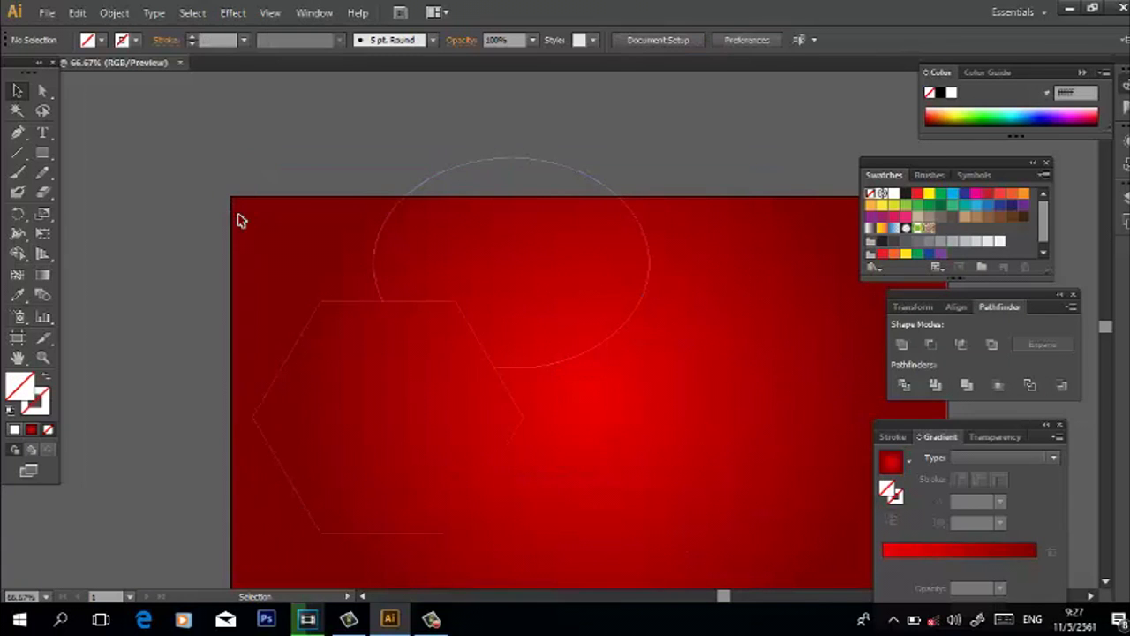
{"action": "left_click_drag", "start_coordinate": [265, 259], "coordinate": [641, 512]}
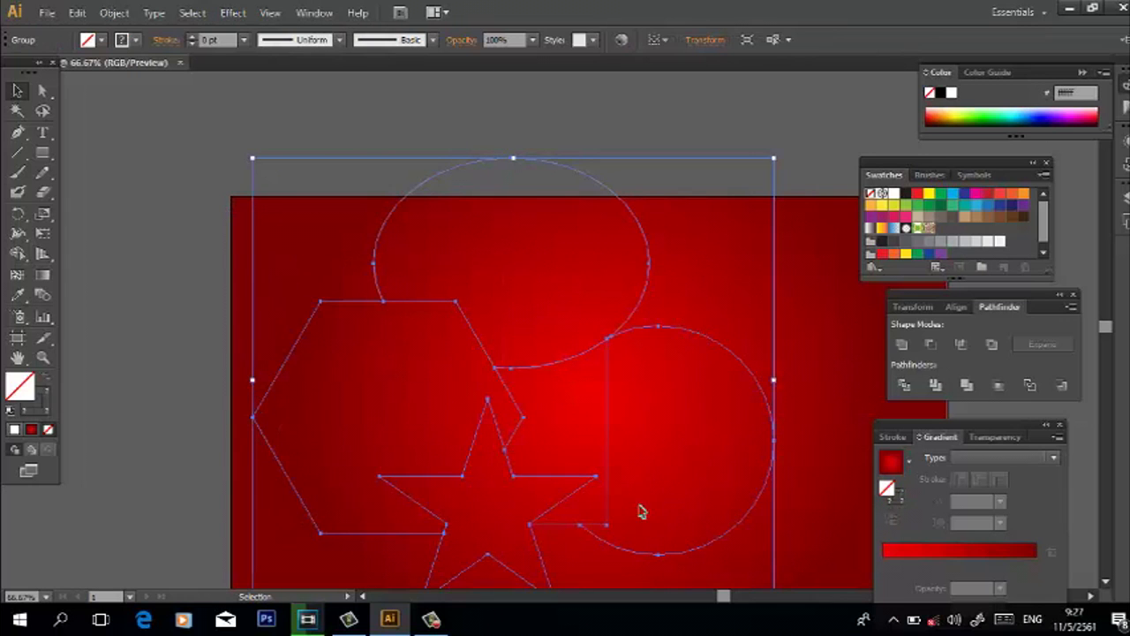
{"action": "left_click_drag", "start_coordinate": [518, 471], "coordinate": [509, 402]}
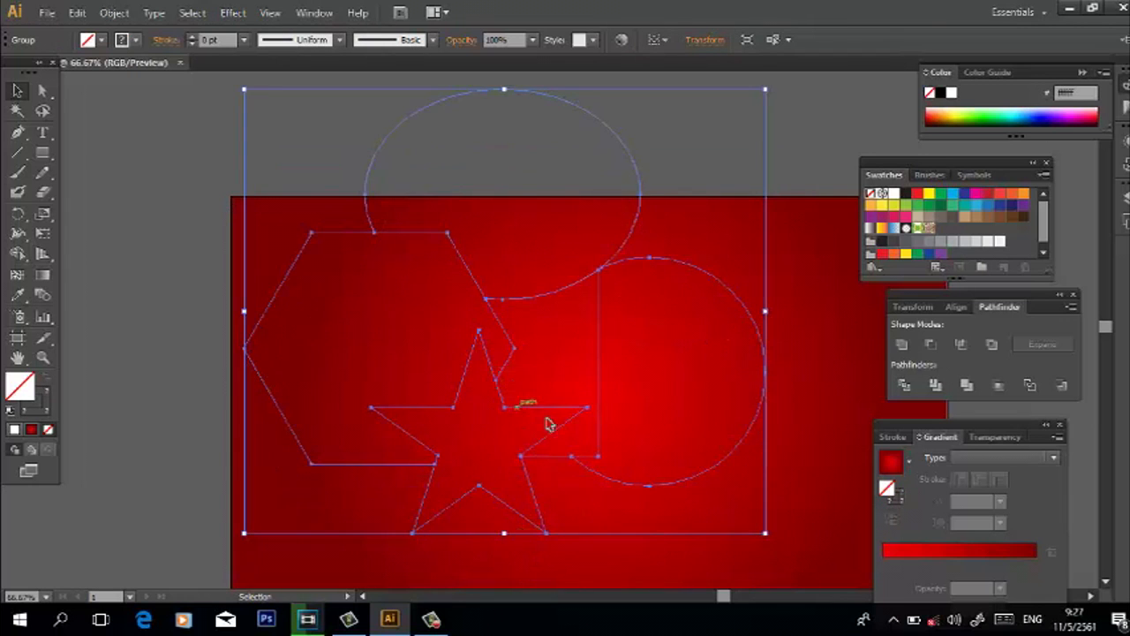
Step: Undo the outlined group's move and the Outline operation, and clear the selection
{"action": "key", "text": "ctrl+z"}
{"action": "key", "text": "ctrl+z"}
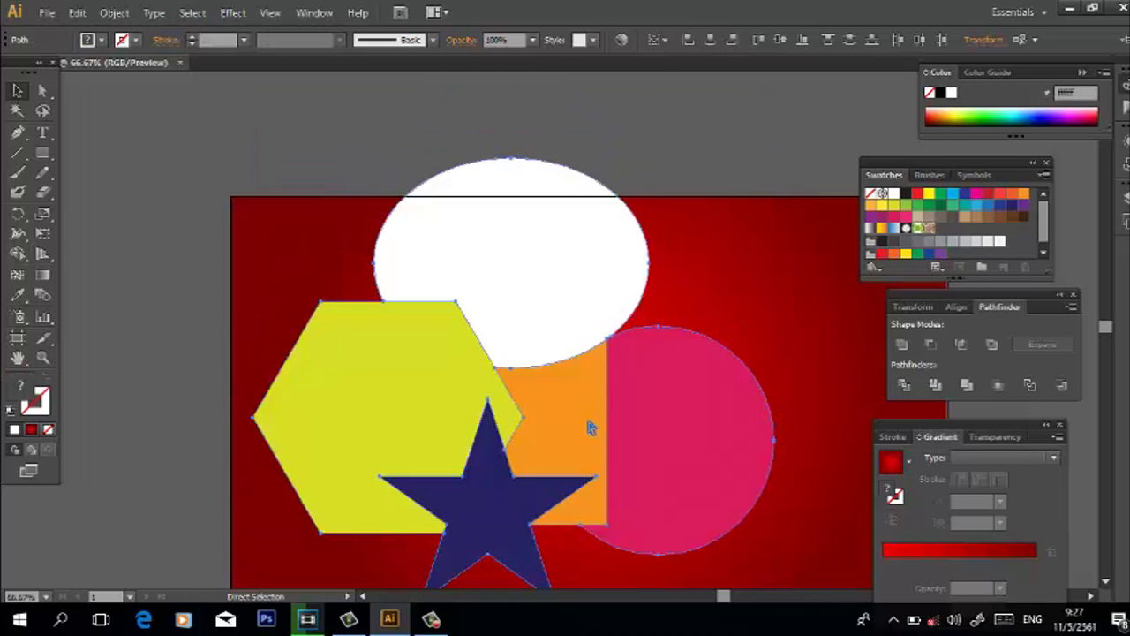
{"action": "left_click", "coordinate": [800, 321]}
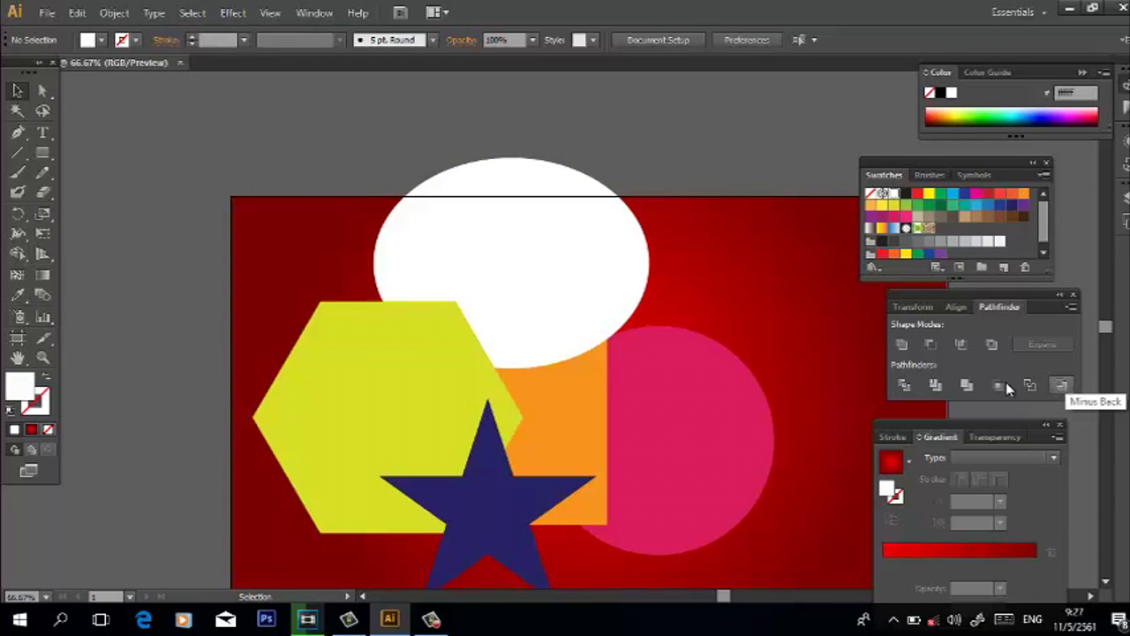
Step: Select all the coloured pieces, move them slightly up together and deselect them
{"action": "left_click_drag", "start_coordinate": [274, 235], "coordinate": [772, 562]}
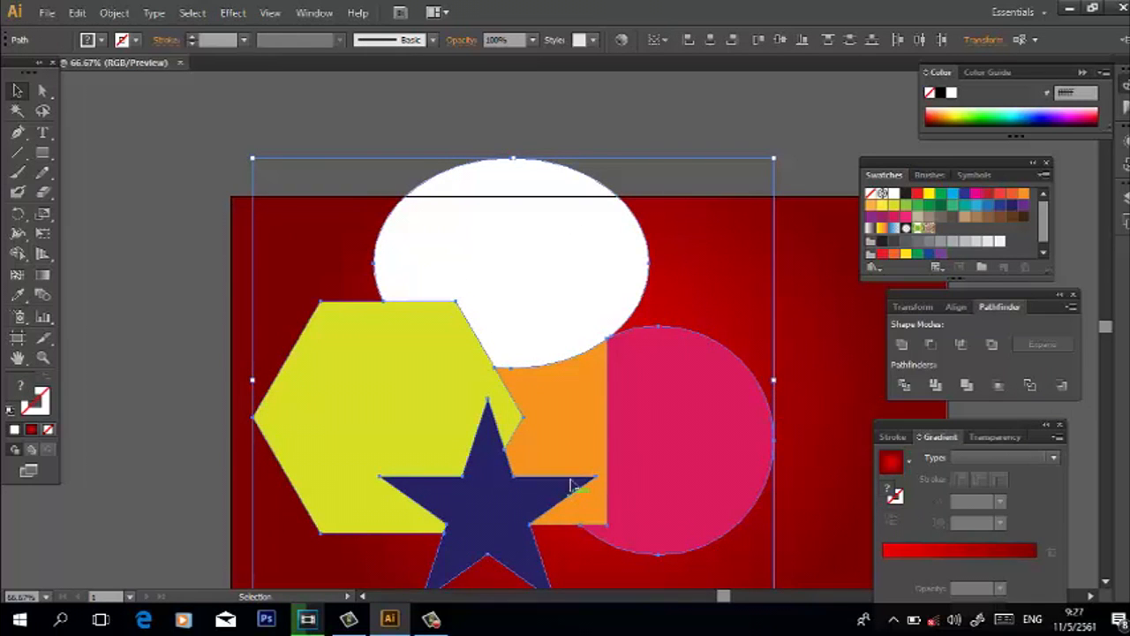
{"action": "left_click_drag", "start_coordinate": [576, 494], "coordinate": [578, 471]}
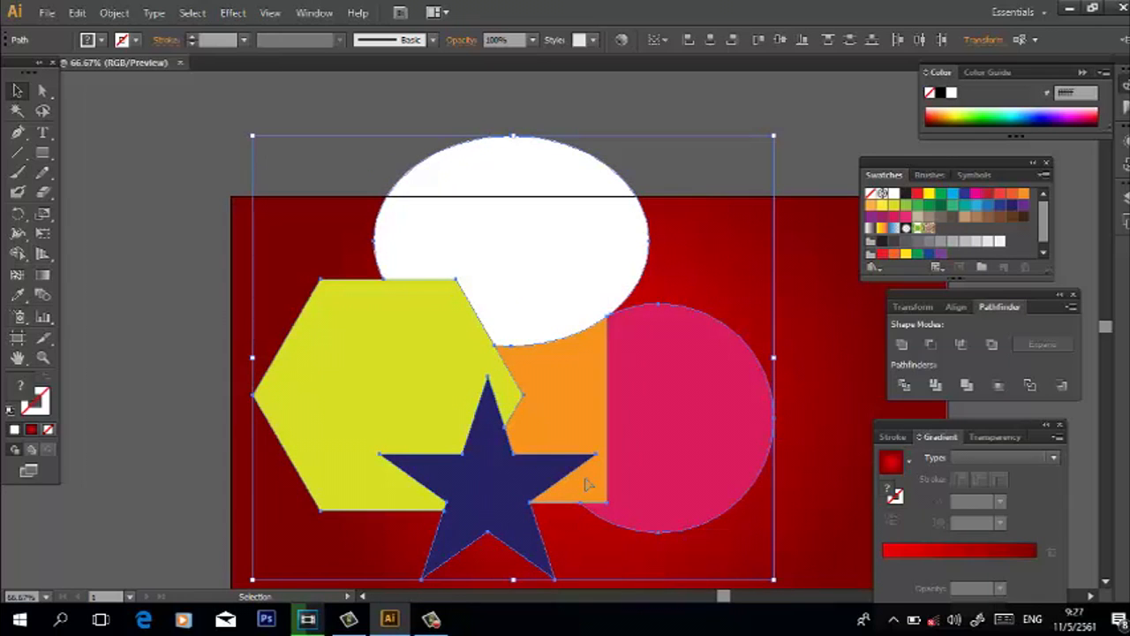
{"action": "left_click", "coordinate": [822, 350]}
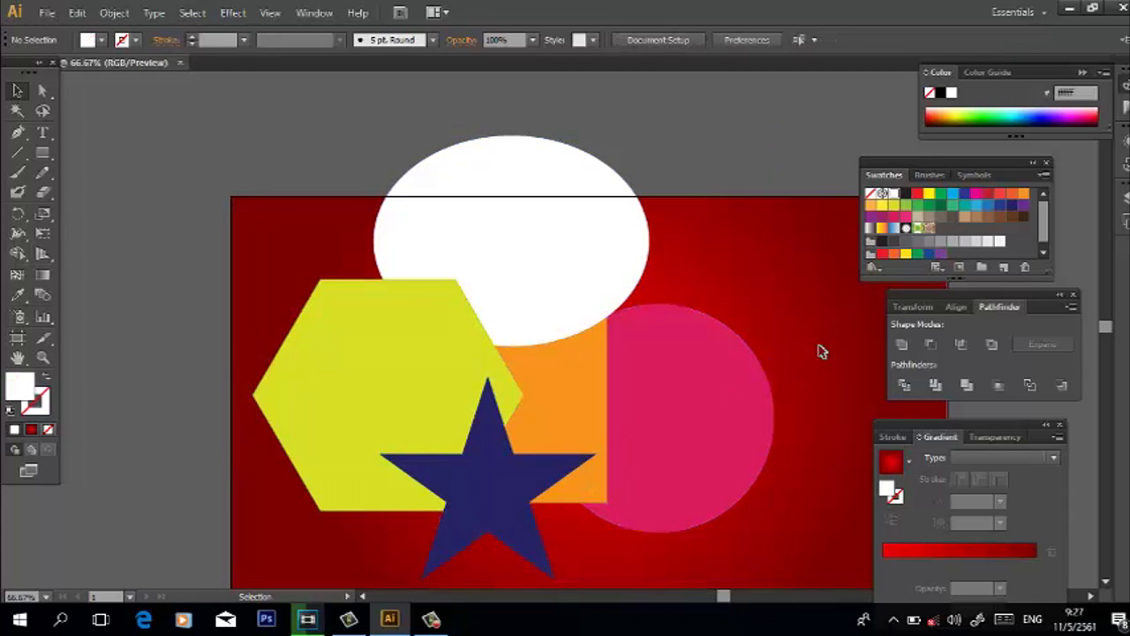
Step: Nudge the blue star slightly, select all the pieces and apply the Minus Back pathfinder to them
{"action": "left_click", "coordinate": [530, 469]}
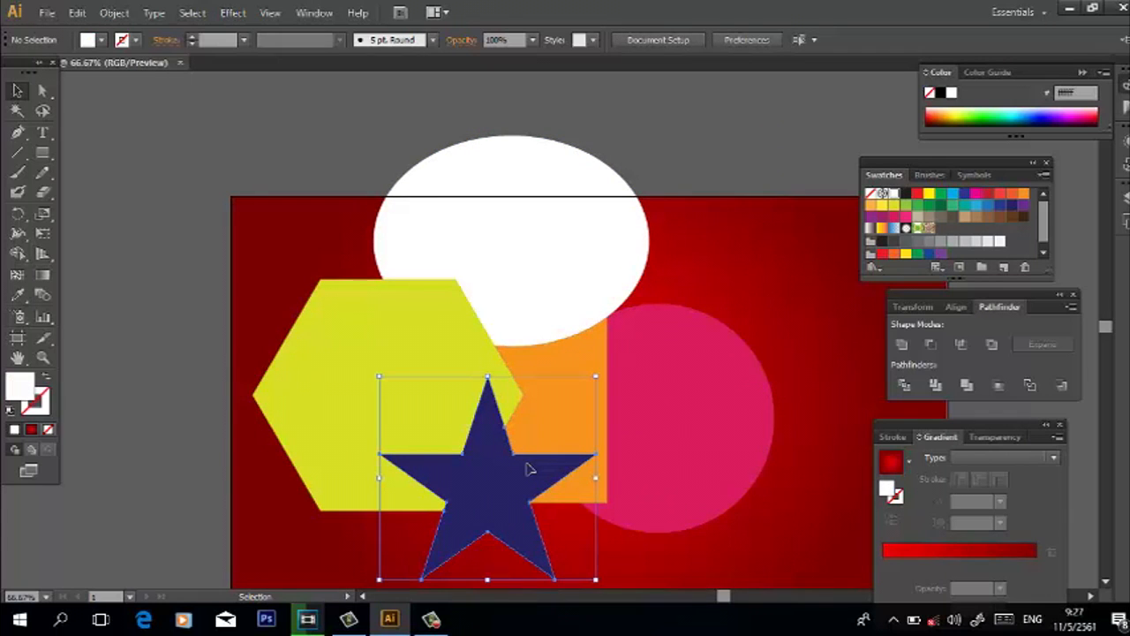
{"action": "left_click_drag", "start_coordinate": [520, 474], "coordinate": [494, 470]}
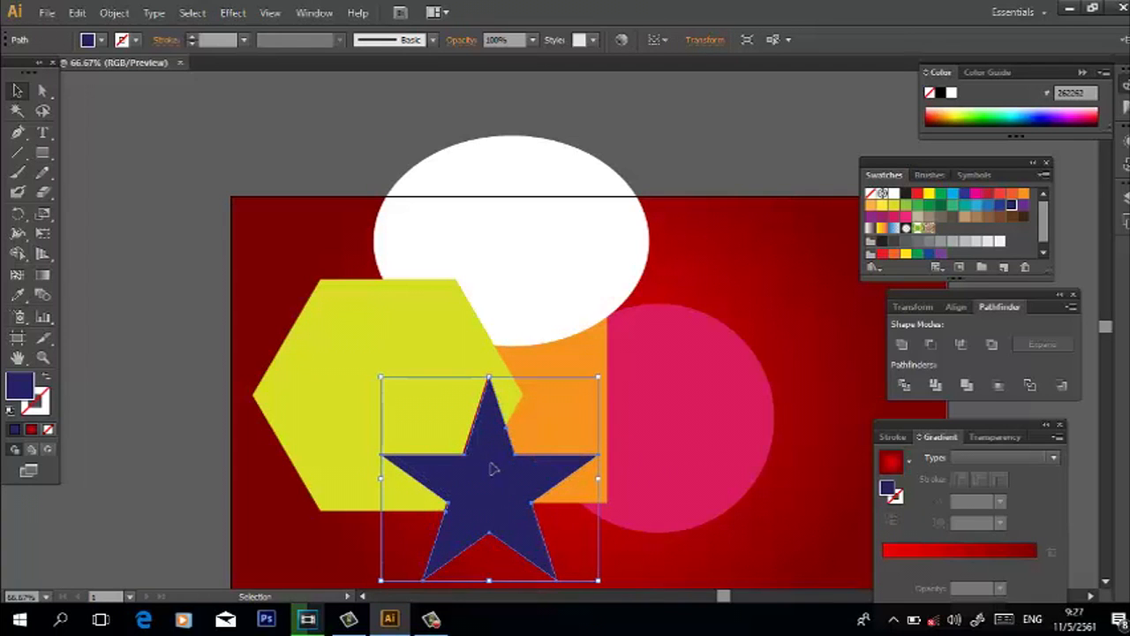
{"action": "left_click", "coordinate": [681, 528]}
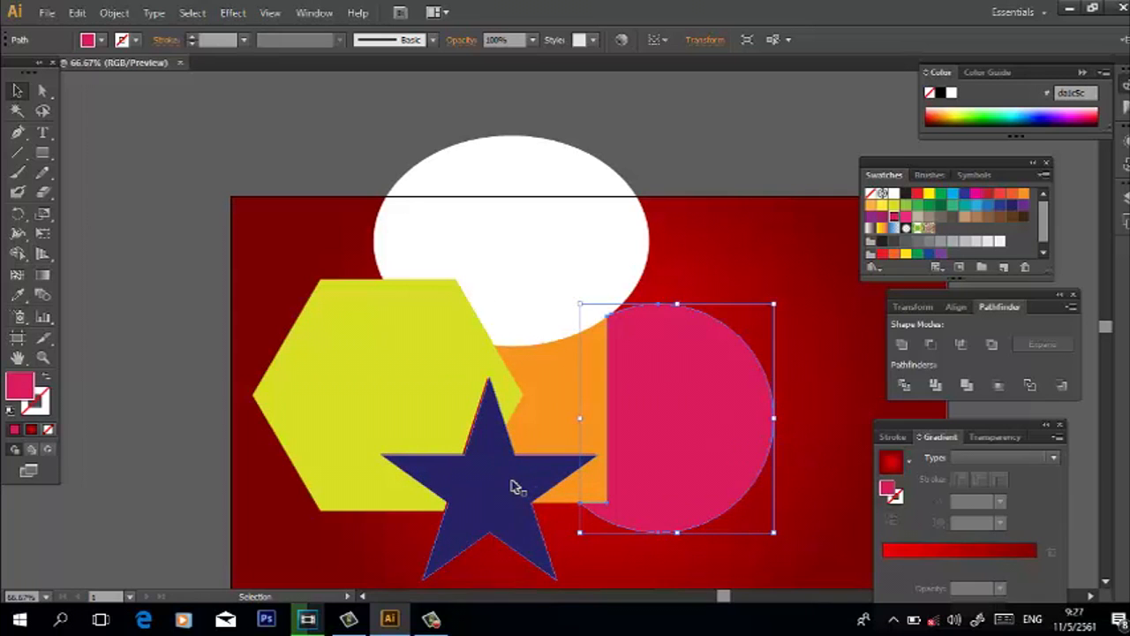
{"action": "left_click_drag", "start_coordinate": [793, 466], "coordinate": [337, 326]}
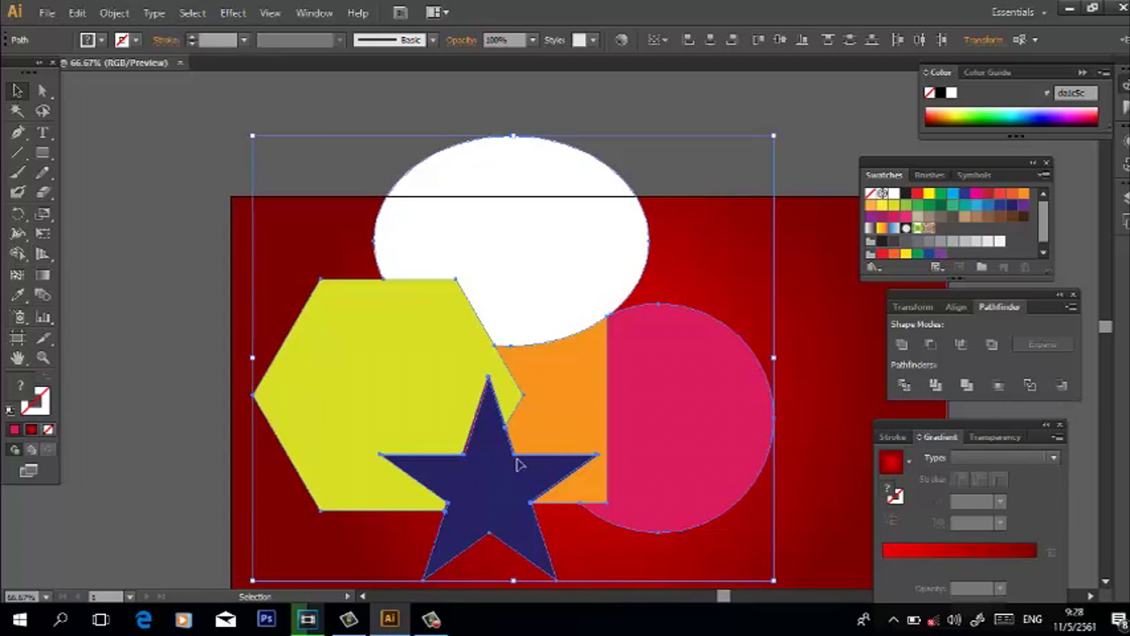
{"action": "left_click_drag", "start_coordinate": [223, 223], "coordinate": [777, 491]}
{"action": "left_click", "coordinate": [1063, 385]}
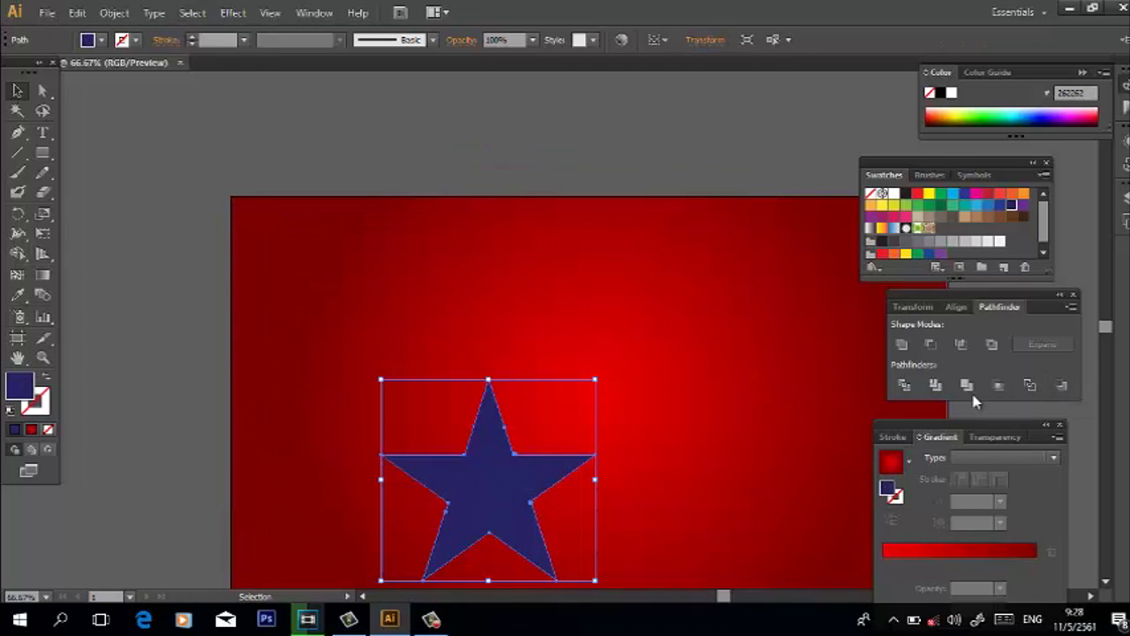
Step: Undo the Minus Back operation and the blue star's moves
{"action": "left_click", "coordinate": [686, 410]}
{"action": "key", "text": "ctrl+z"}
{"action": "key", "text": "ctrl+z"}
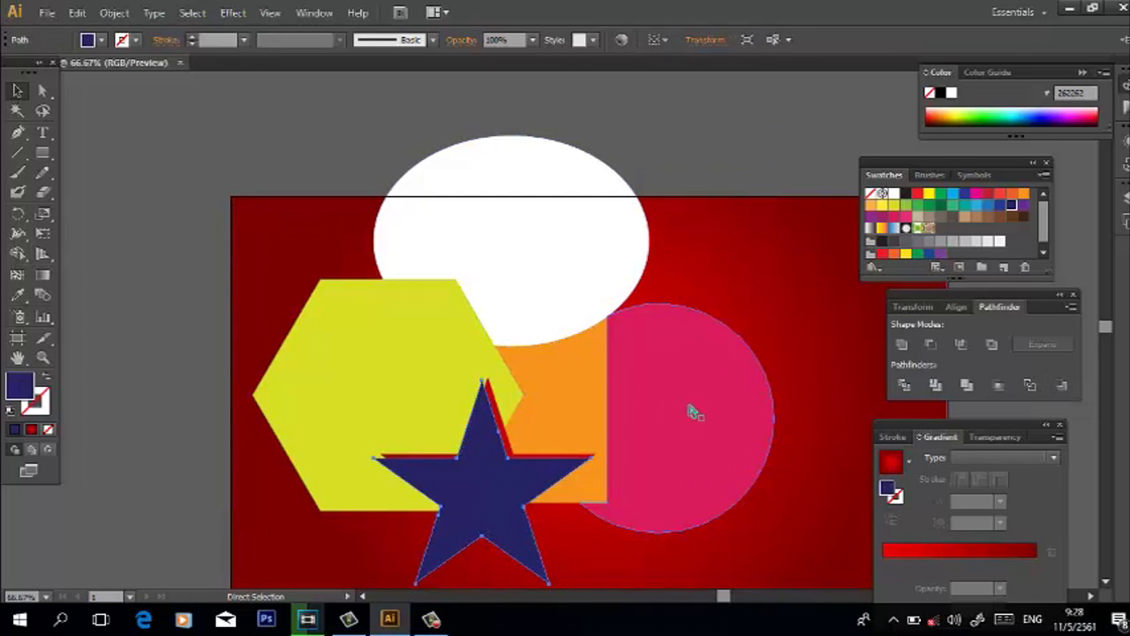
{"action": "key", "text": "ctrl+z"}
{"action": "key", "text": "ctrl+z"}
{"action": "key", "text": "v"}
Step: Apply the Minus Back pathfinder to all the pieces again and undo it
{"action": "left_click_drag", "start_coordinate": [803, 483], "coordinate": [293, 285]}
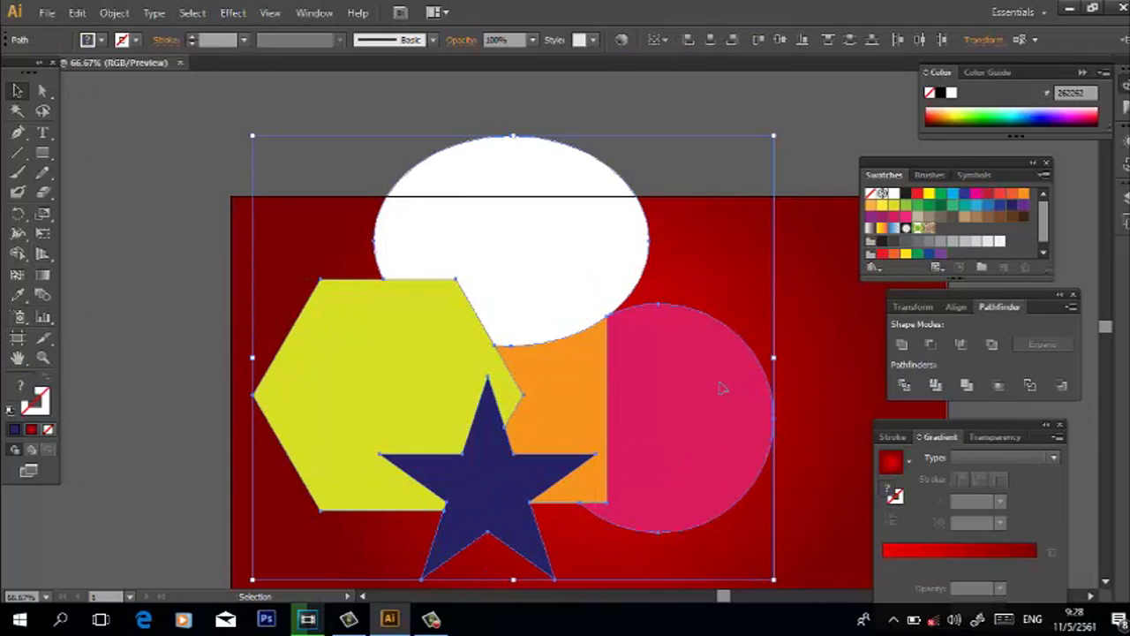
{"action": "left_click", "coordinate": [1061, 385]}
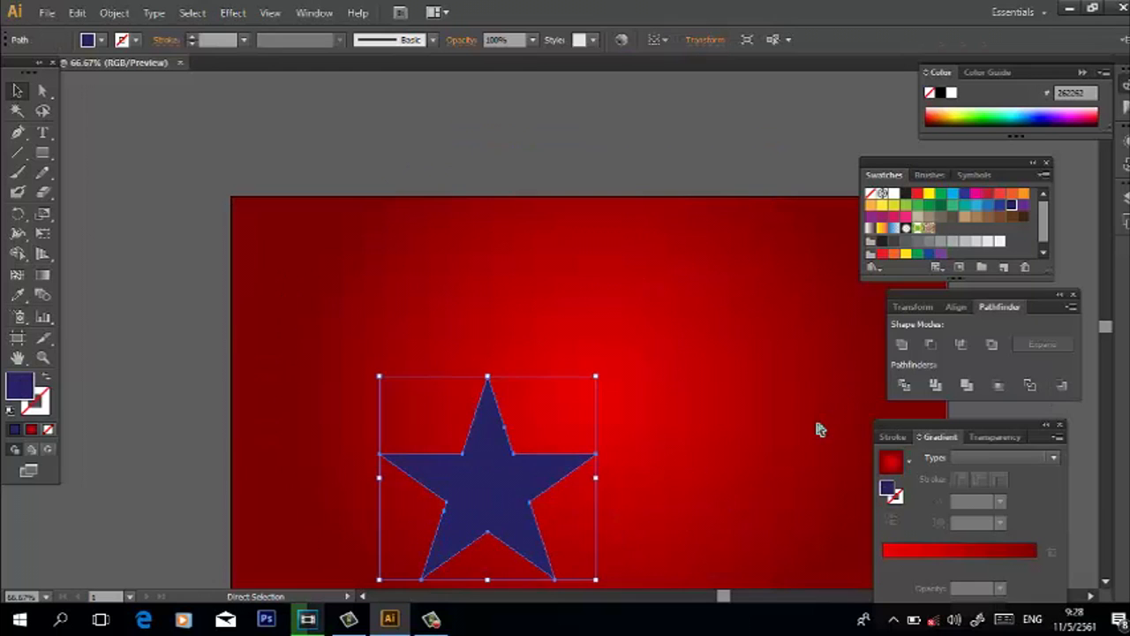
{"action": "key", "text": "ctrl+z"}
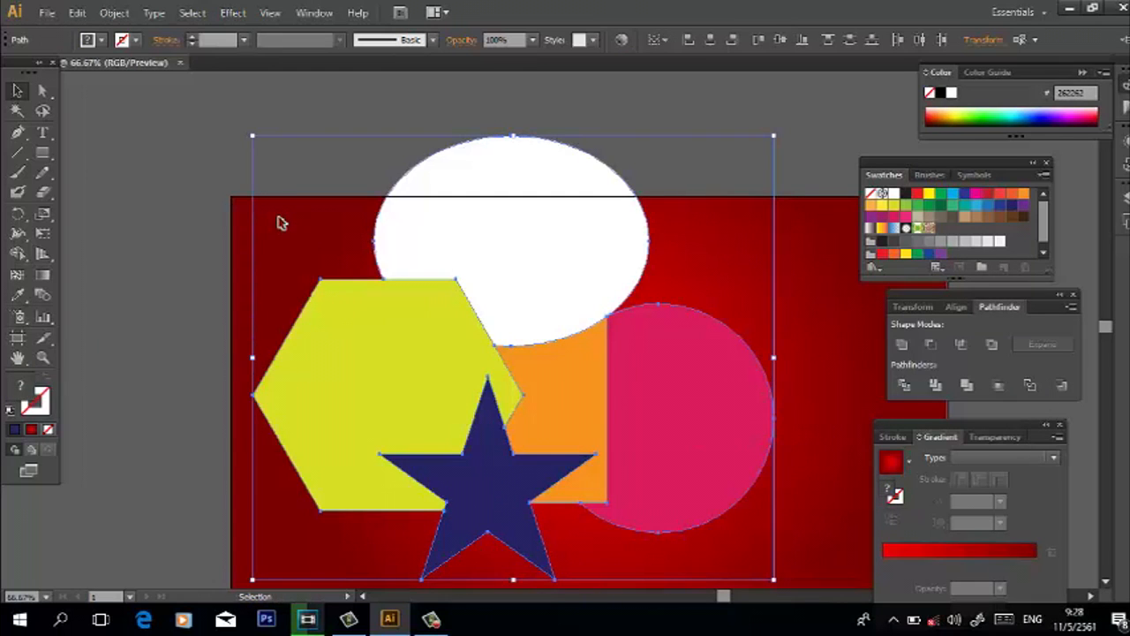
Step: Replace all the pieces with a dark blue square and an overlapping rounded square, and fill the rounded square with green
{"action": "key", "text": "Delete"}
{"action": "left_click", "coordinate": [42, 153]}
{"action": "left_click_drag", "start_coordinate": [484, 315], "coordinate": [533, 372]}
{"action": "left_click_drag", "start_coordinate": [43, 153], "coordinate": [87, 176]}
{"action": "left_click_drag", "start_coordinate": [532, 370], "coordinate": [608, 447]}
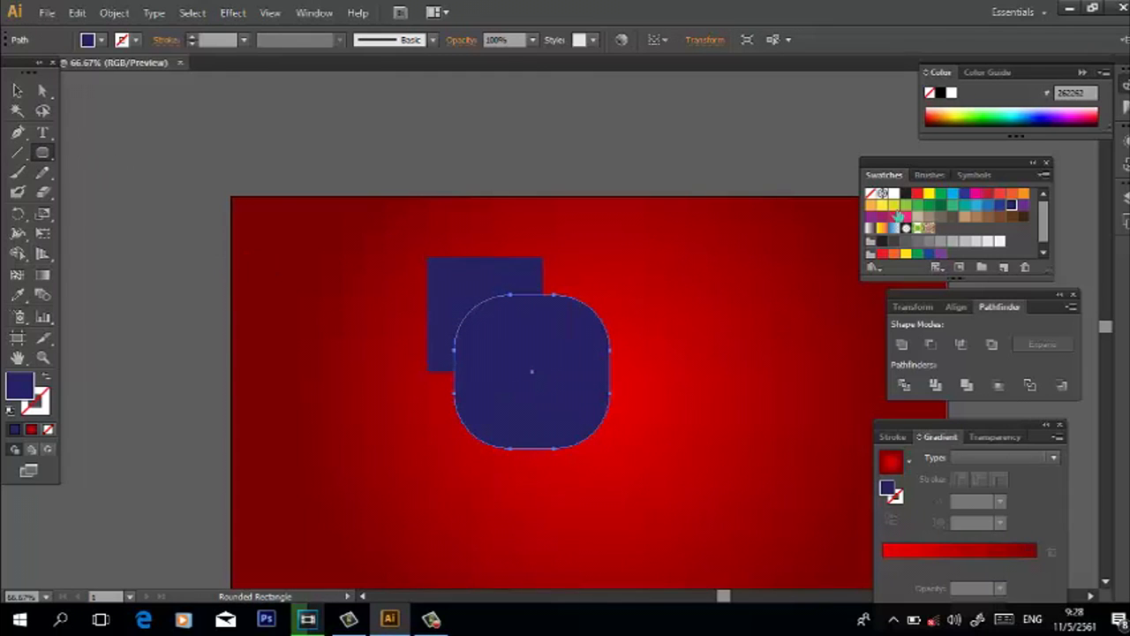
{"action": "left_click", "coordinate": [951, 205]}
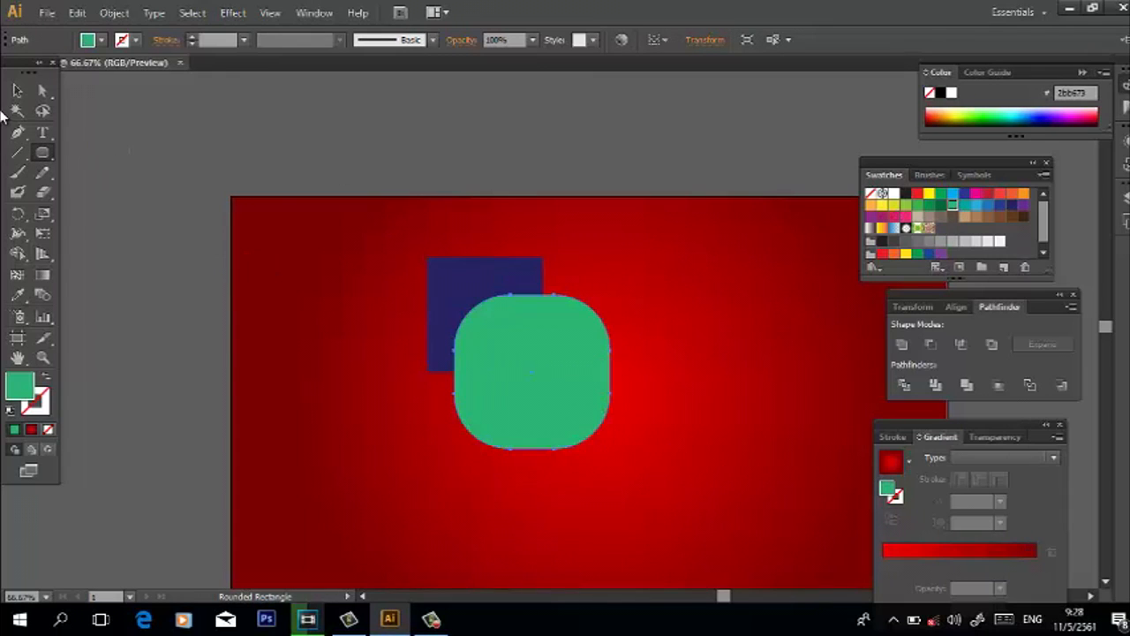
Step: Draw a green circle, a five-pointed star and a hexagon that overlap around the dark blue square
{"action": "left_click_drag", "start_coordinate": [41, 152], "coordinate": [87, 191]}
{"action": "left_click_drag", "start_coordinate": [402, 365], "coordinate": [484, 447]}
{"action": "left_click_drag", "start_coordinate": [43, 151], "coordinate": [66, 229]}
{"action": "left_click_drag", "start_coordinate": [472, 203], "coordinate": [548, 290]}
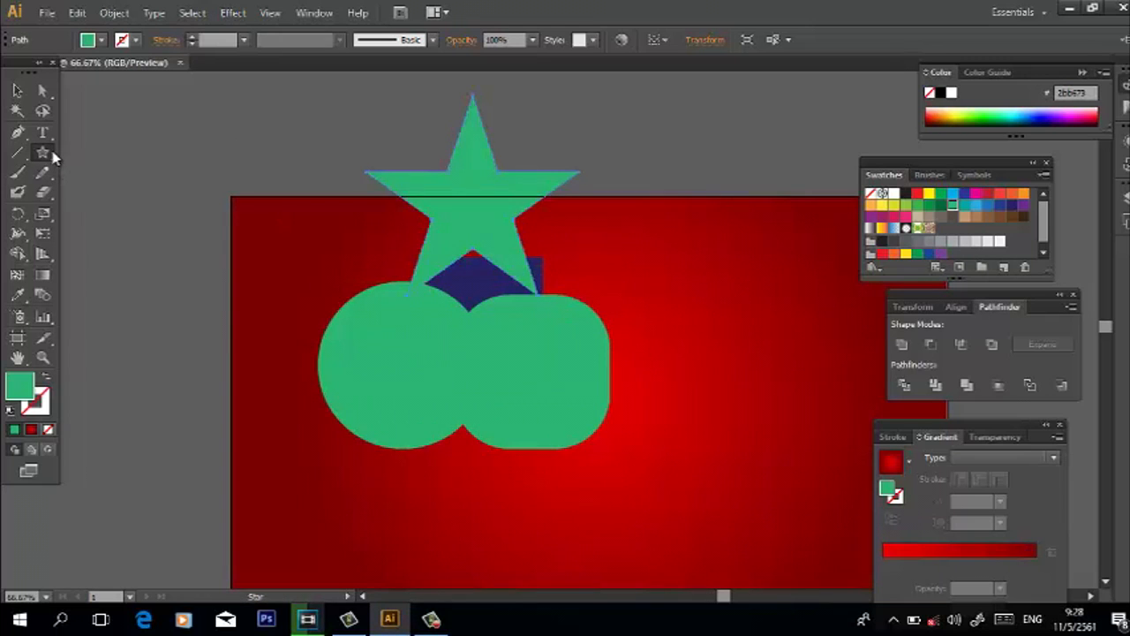
{"action": "left_click_drag", "start_coordinate": [42, 151], "coordinate": [89, 210]}
{"action": "left_click_drag", "start_coordinate": [305, 242], "coordinate": [382, 333]}
Step: Fill the hexagon with black, the star with yellow and the rounded square with magenta
{"action": "left_click", "coordinate": [17, 90]}
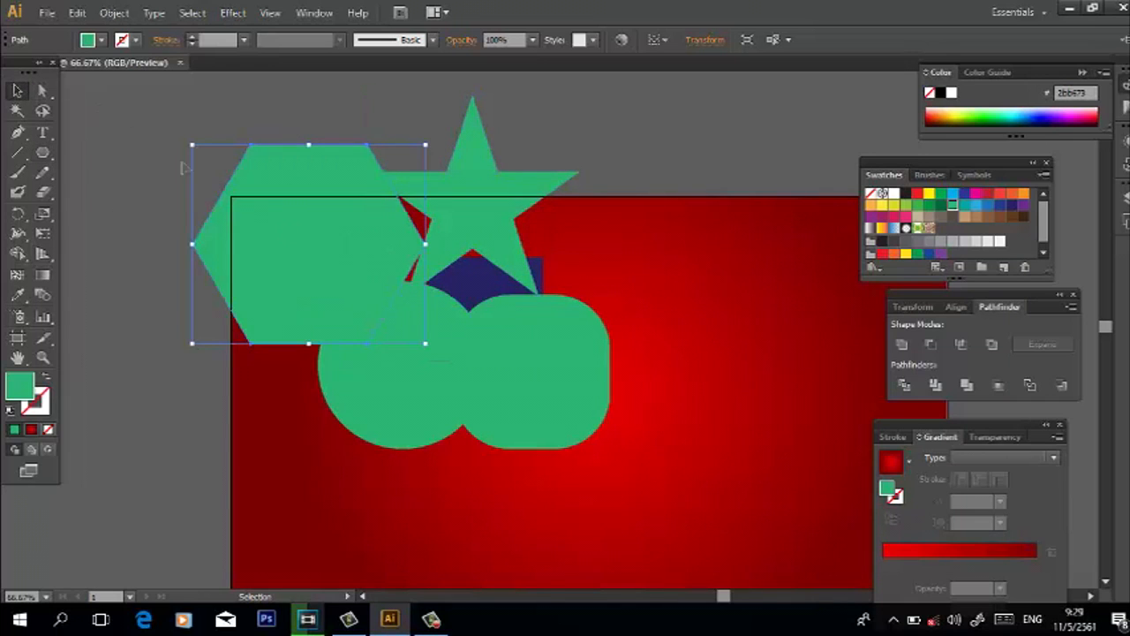
{"action": "left_click", "coordinate": [905, 194]}
{"action": "left_click", "coordinate": [472, 199]}
{"action": "left_click", "coordinate": [928, 193]}
{"action": "left_click", "coordinate": [608, 360]}
{"action": "left_click", "coordinate": [982, 199]}
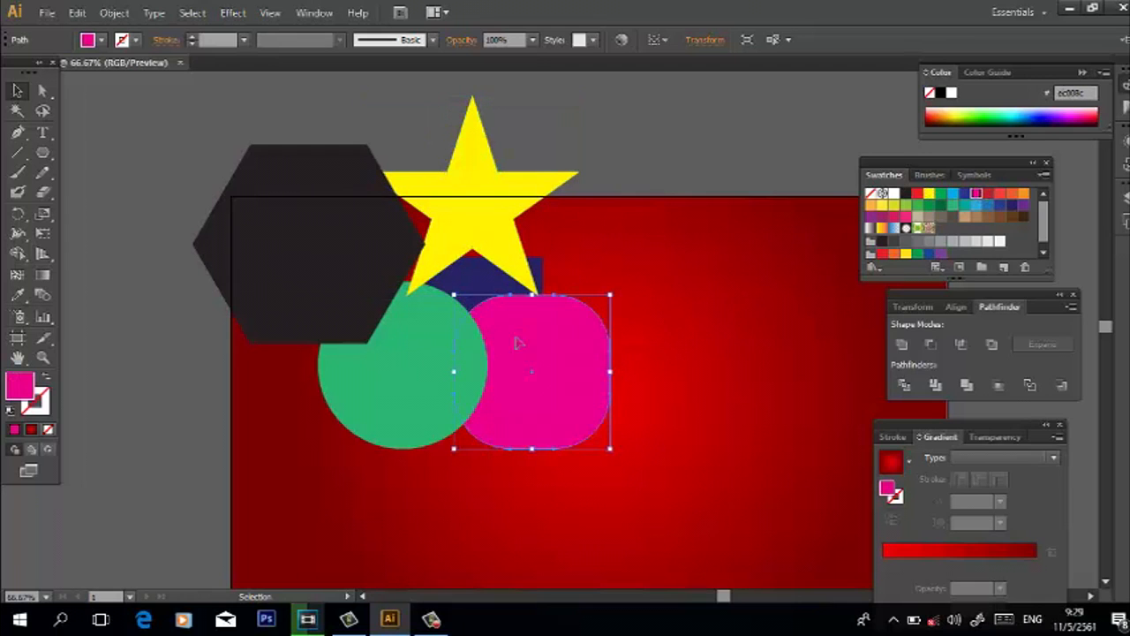
{"action": "left_click", "coordinate": [694, 353]}
Step: Move all the shapes down onto the red artboard, and shift the black hexagon further over the star and circle
{"action": "key", "text": "ctrl+a"}
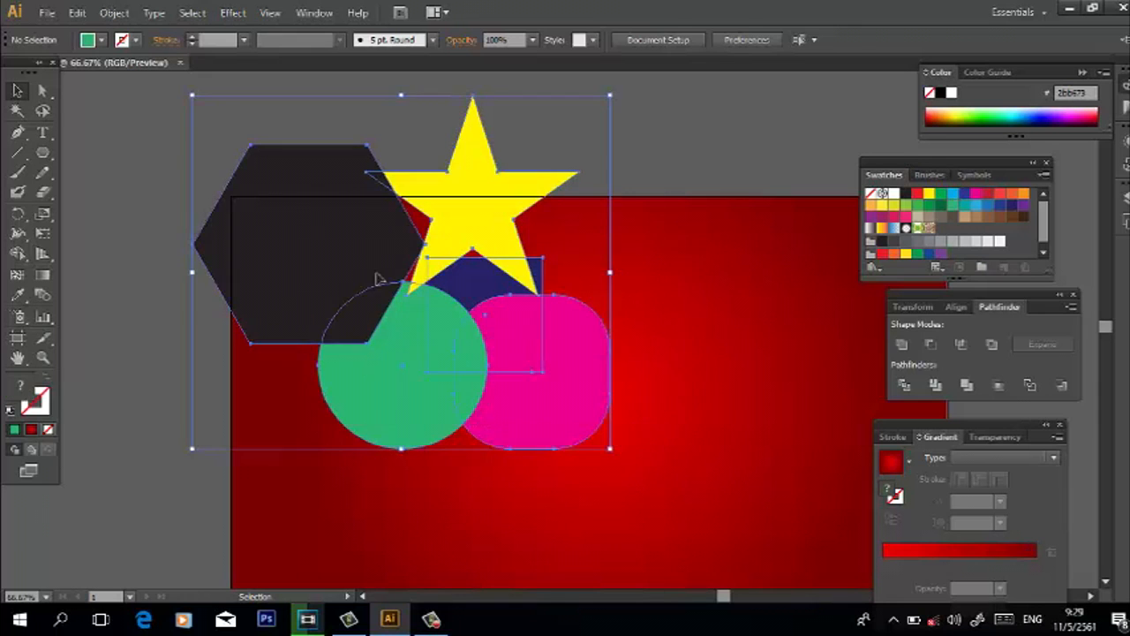
{"action": "left_click_drag", "start_coordinate": [416, 329], "coordinate": [568, 416]}
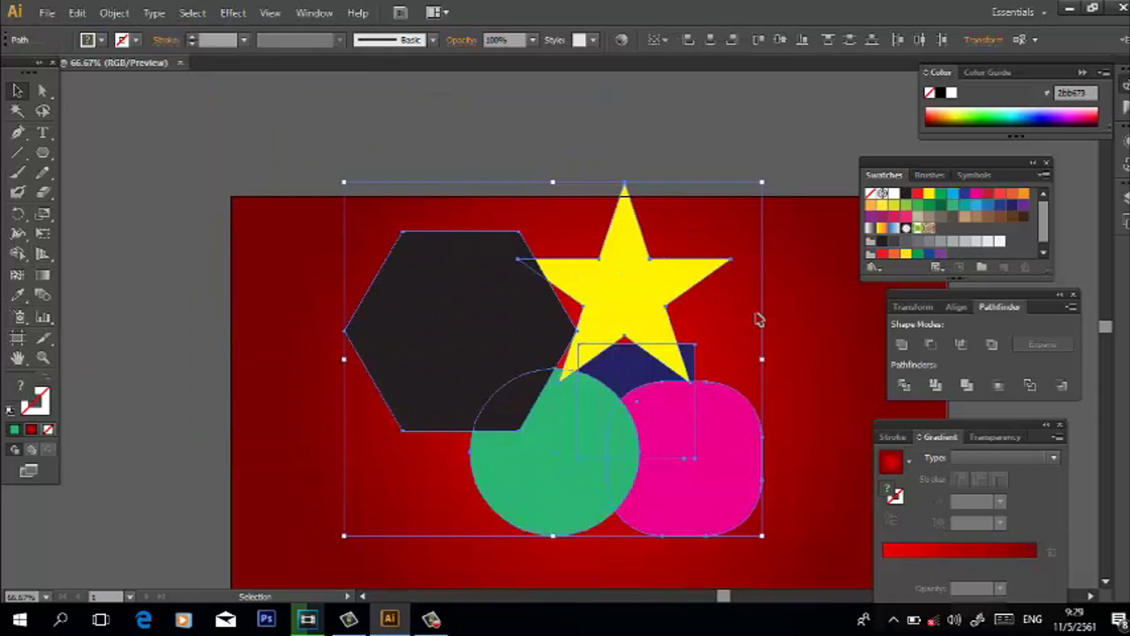
{"action": "left_click", "coordinate": [803, 323]}
{"action": "left_click", "coordinate": [514, 362]}
{"action": "left_click_drag", "start_coordinate": [516, 364], "coordinate": [538, 389]}
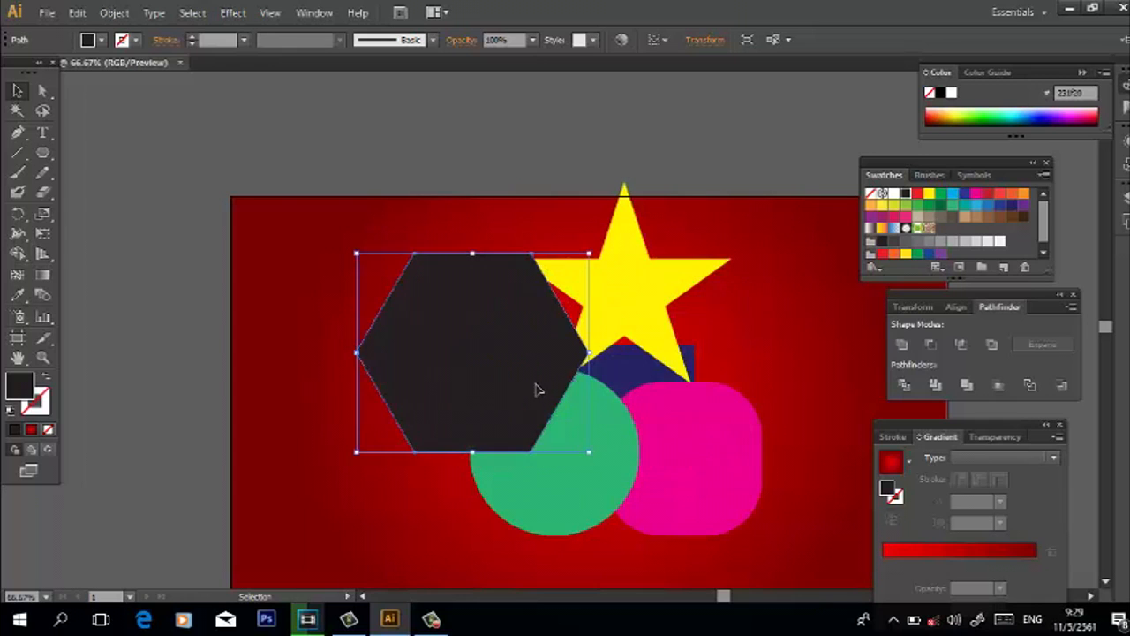
Step: Select all the shapes, subtract the back ones from the black hexagon with Minus Back, and undo the operation
{"action": "left_click", "coordinate": [759, 303]}
{"action": "left_click", "coordinate": [518, 375]}
{"action": "left_click_drag", "start_coordinate": [793, 549], "coordinate": [427, 235]}
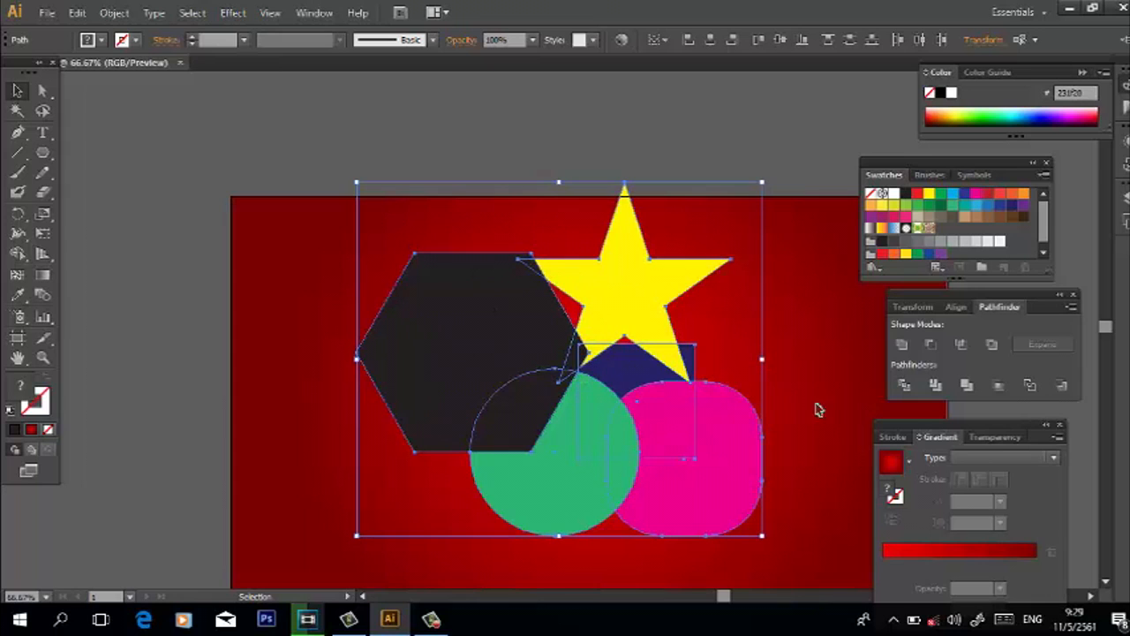
{"action": "left_click", "coordinate": [1060, 391]}
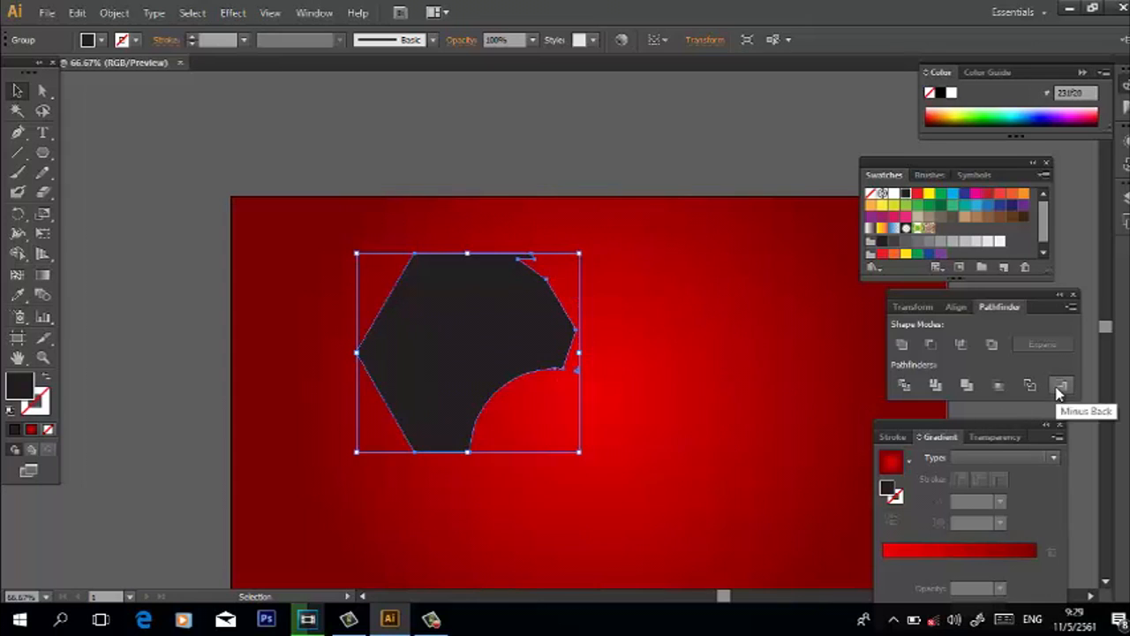
{"action": "left_click", "coordinate": [758, 392]}
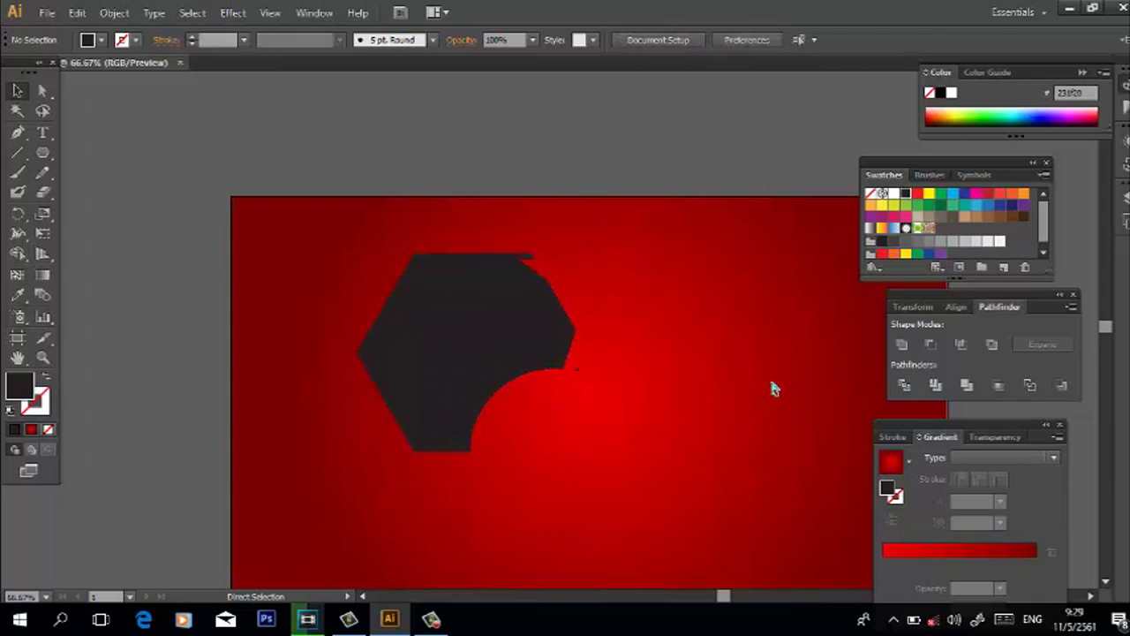
{"action": "key", "text": "ctrl+z"}
{"action": "left_click", "coordinate": [777, 373]}
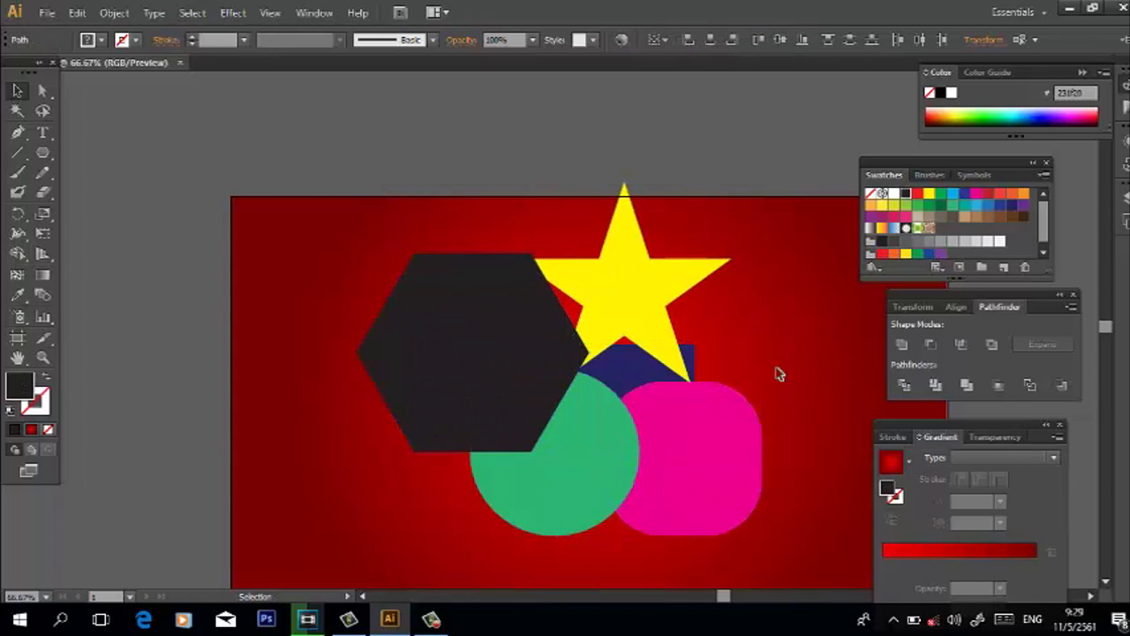
Step: Apply Minus Back to all five shapes so that the black hexagon is cut by the shapes behind it
{"action": "left_click_drag", "start_coordinate": [399, 222], "coordinate": [711, 507]}
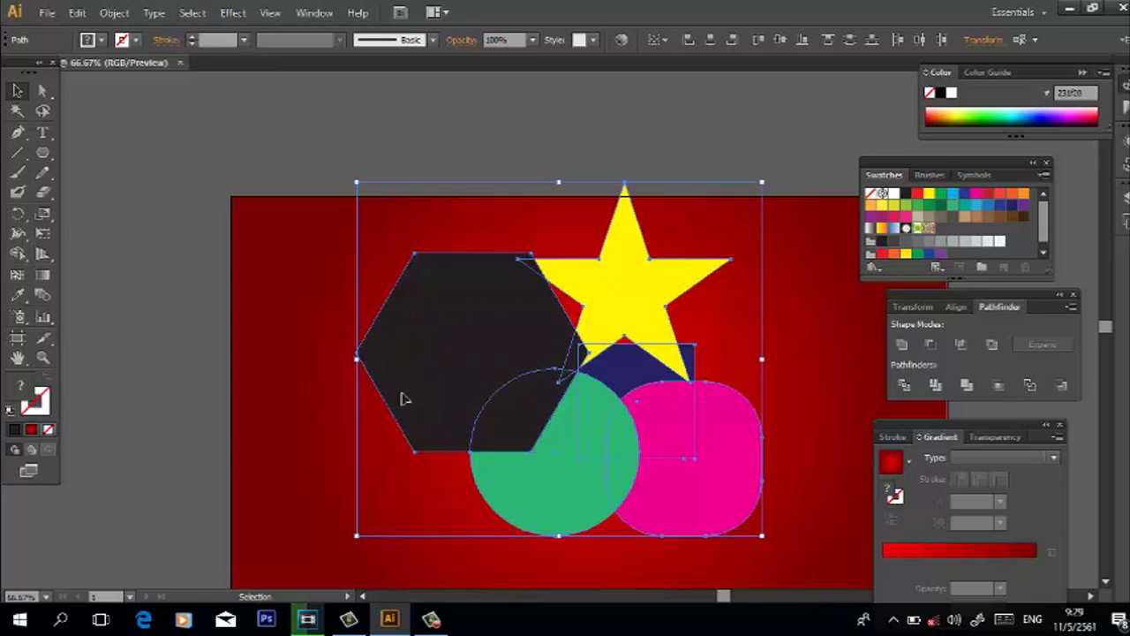
{"action": "left_click", "coordinate": [1061, 385]}
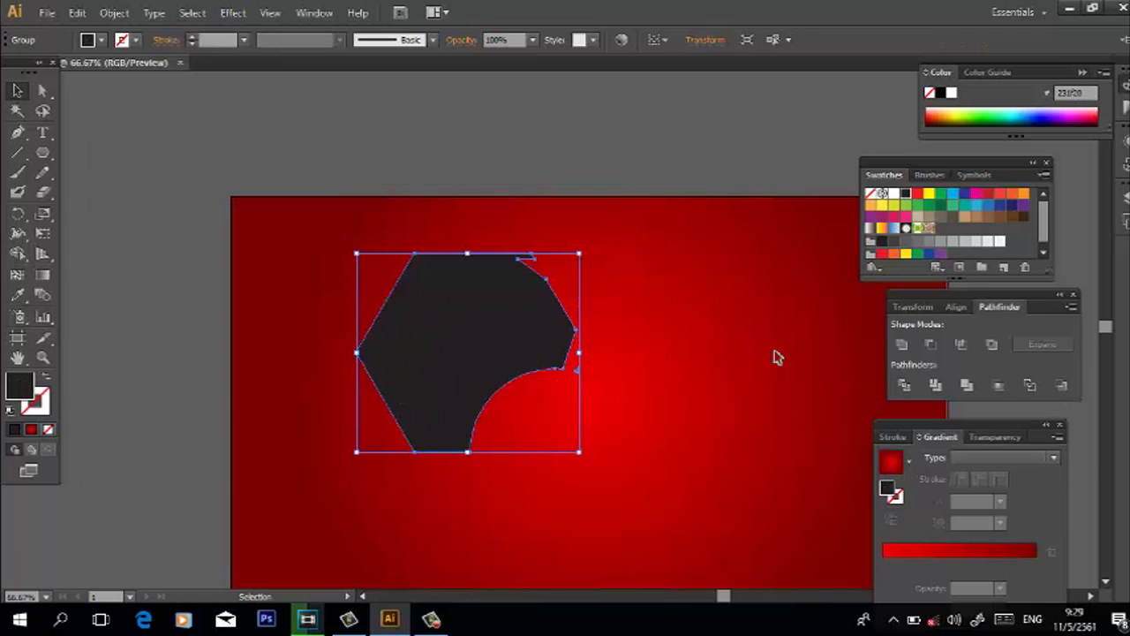
{"action": "left_click", "coordinate": [736, 322]}
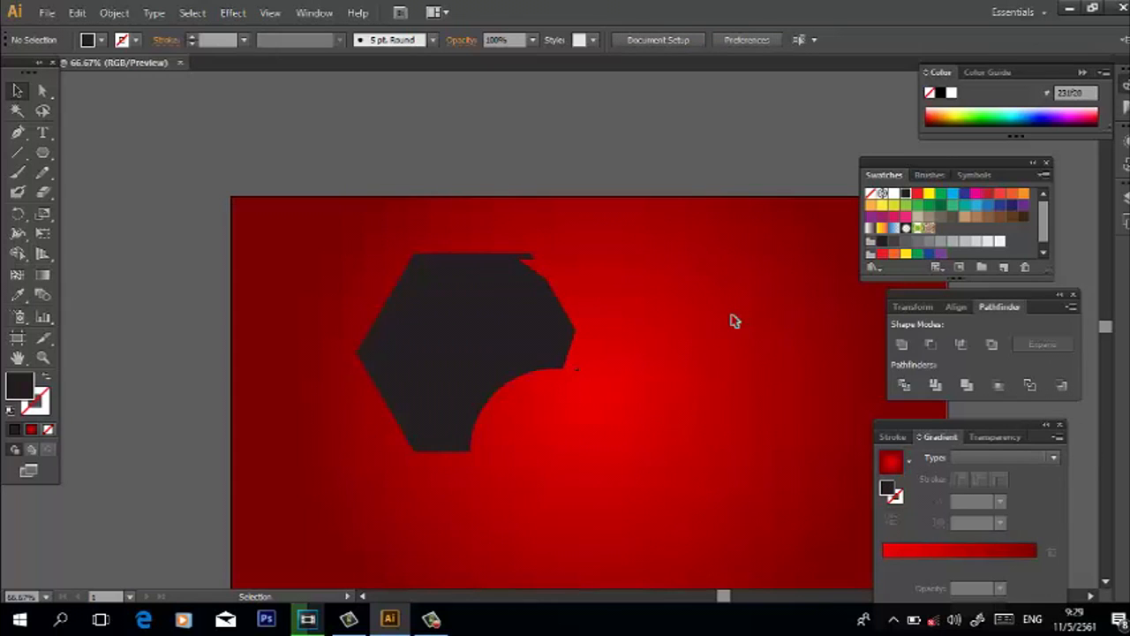